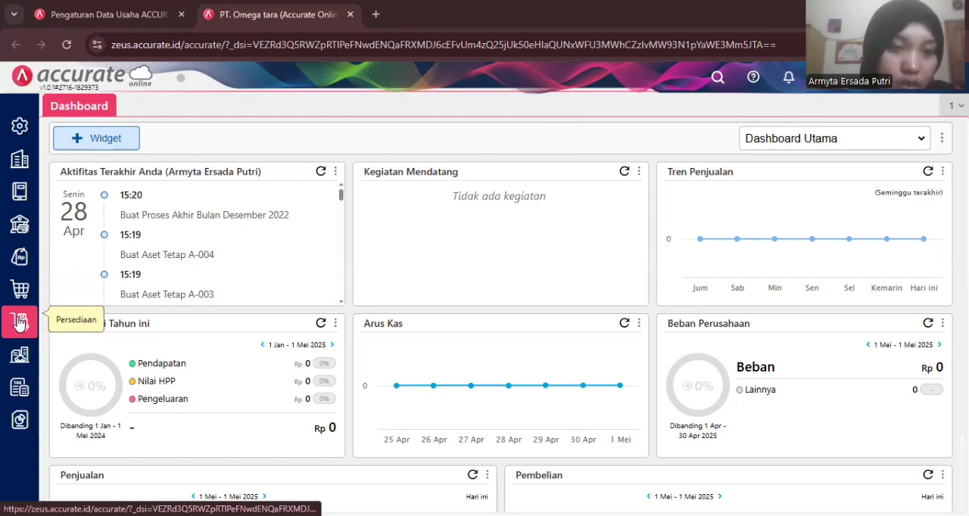
- Start a new Permintaan Barang record dated 02/01/2023 with request type Beli Barang
click(19, 322)
click(99, 289)
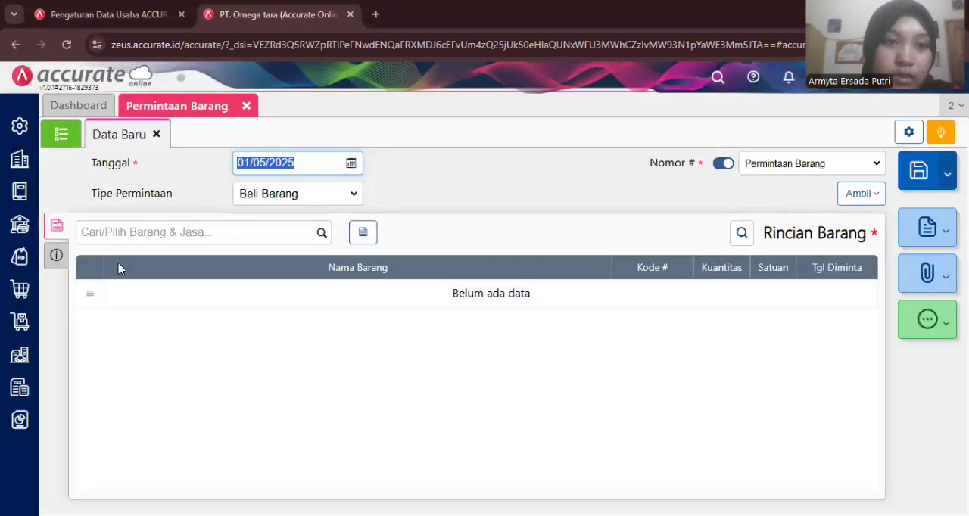
click(244, 163)
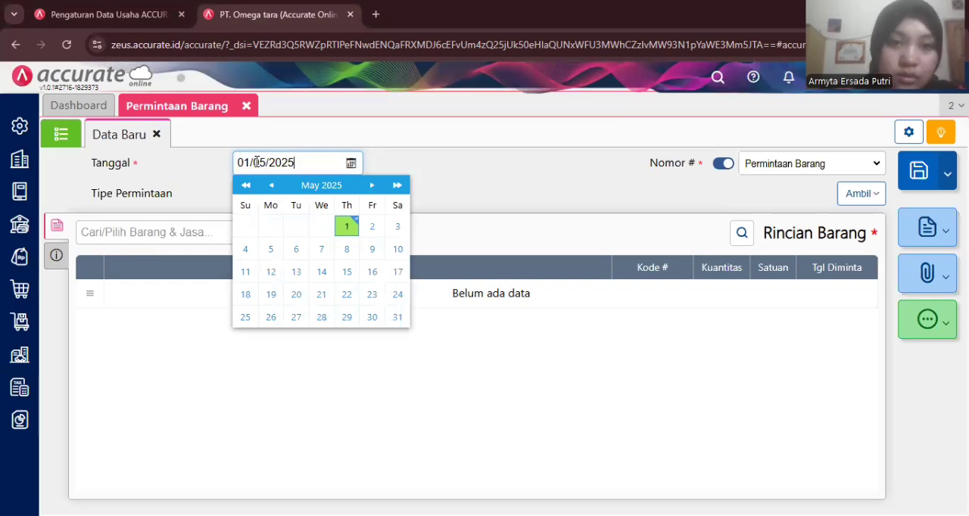
key(BackSpace)
key(BackSpace)
key(BackSpace)
key(BackSpace)
key(BackSpace)
key(BackSpace)
key(BackSpace)
key(BackSpace)
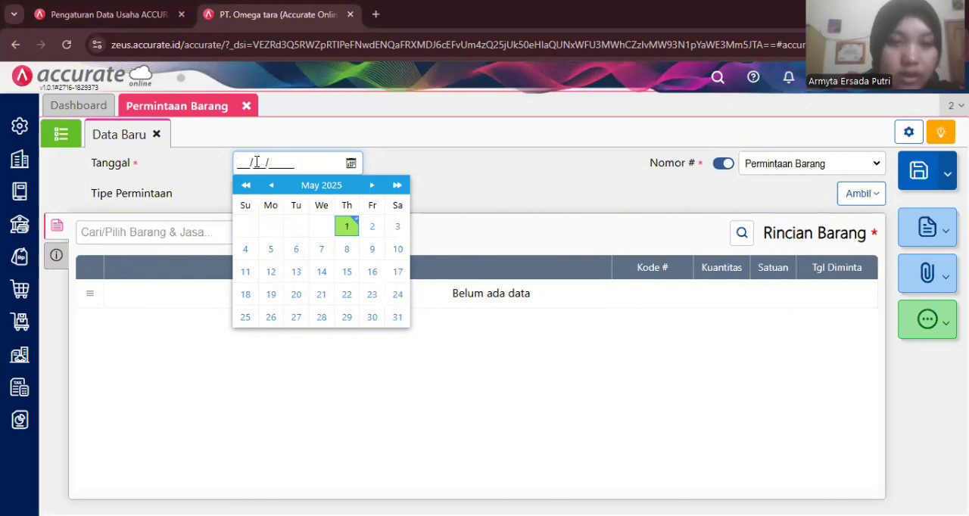
text(02/)
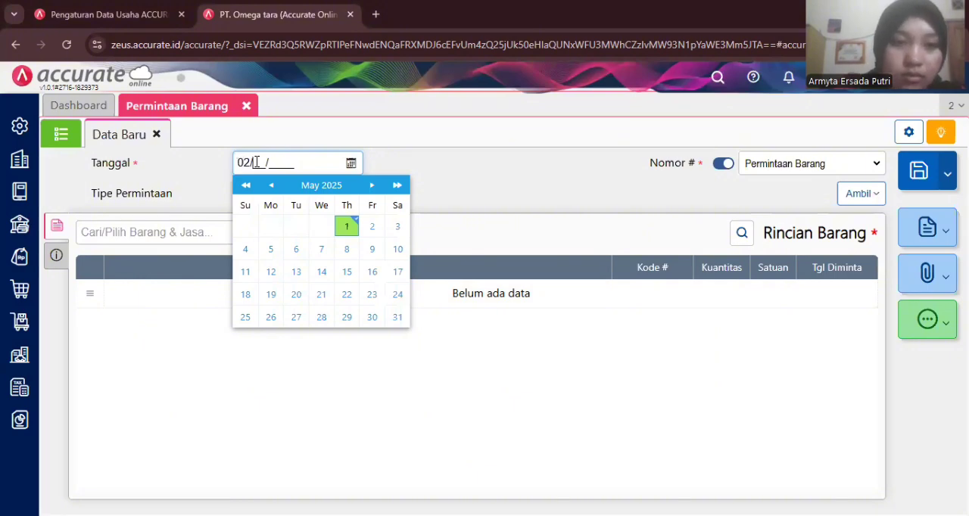
text(01/)
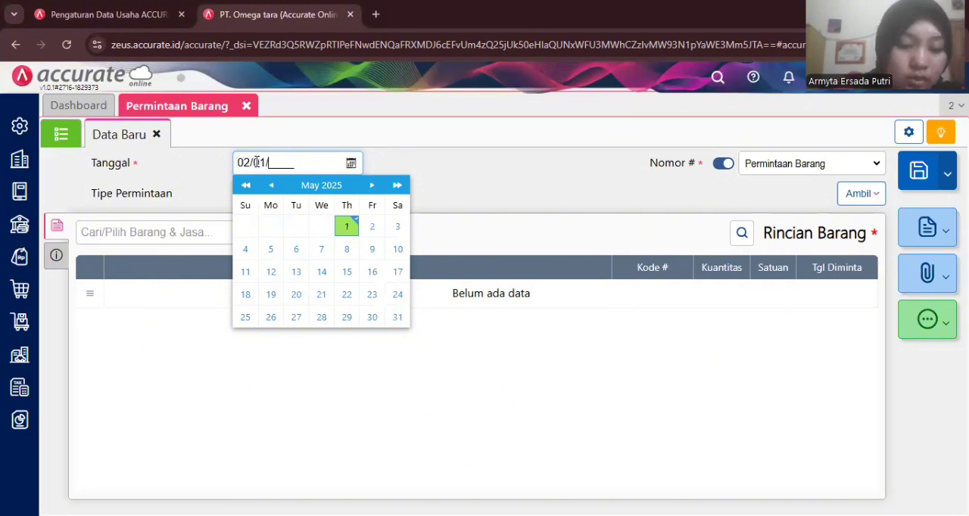
text(2023)
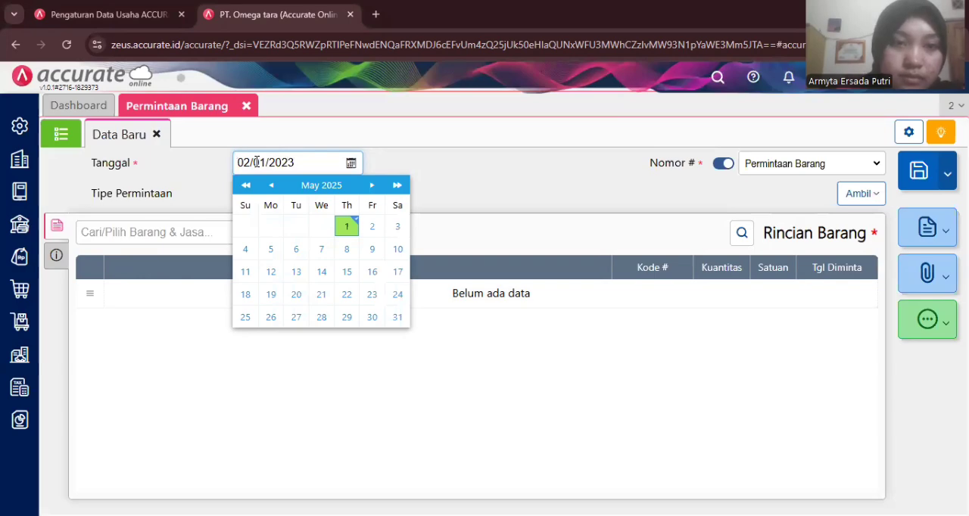
click(464, 193)
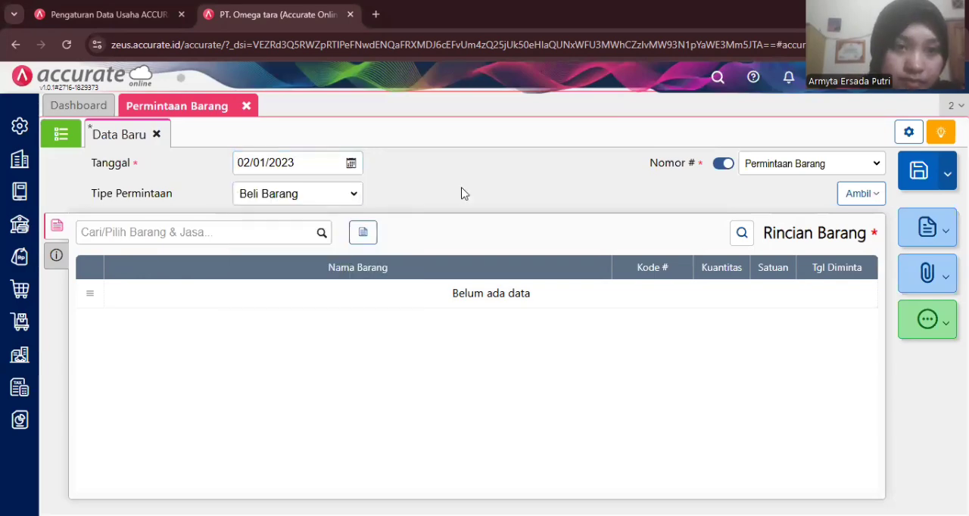
click(354, 197)
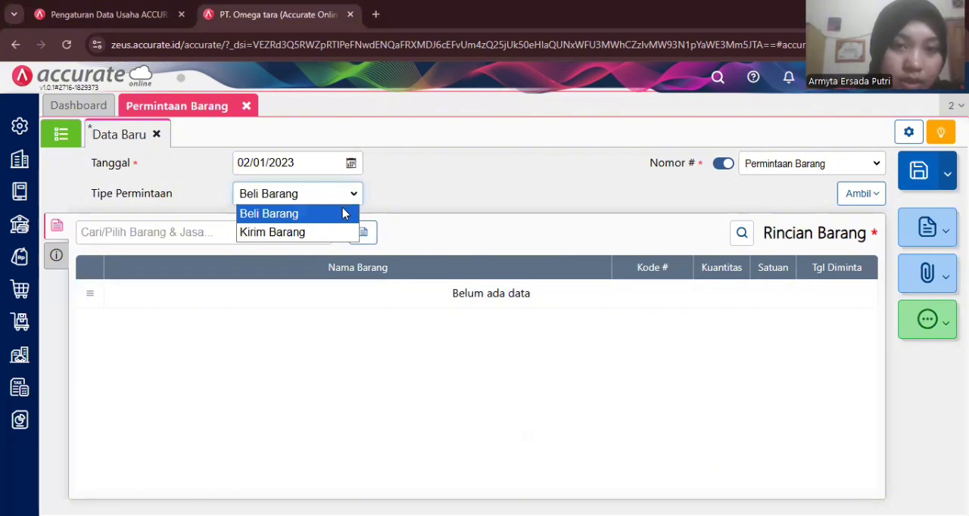
click(343, 215)
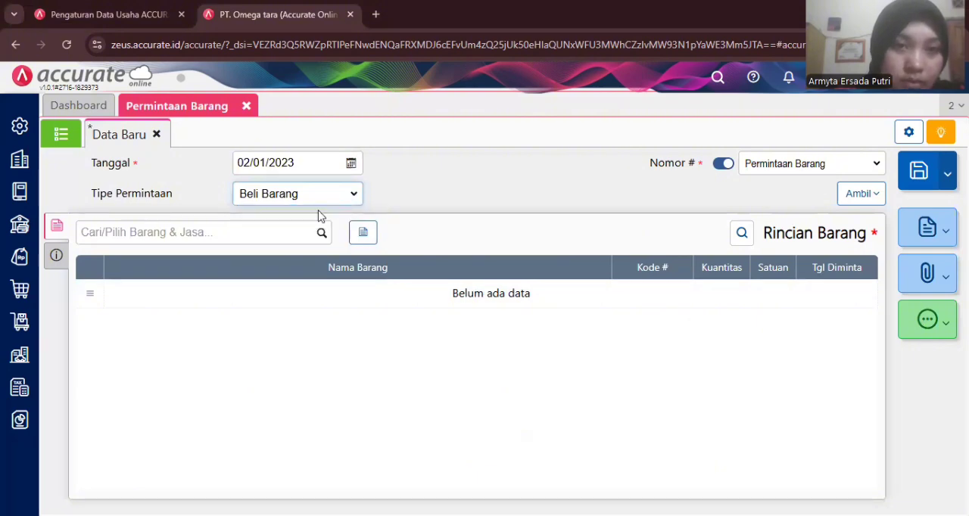
- Add the item Fantofel to the request with requested date 03/01/2023 and quantity 10 PCS
click(232, 237)
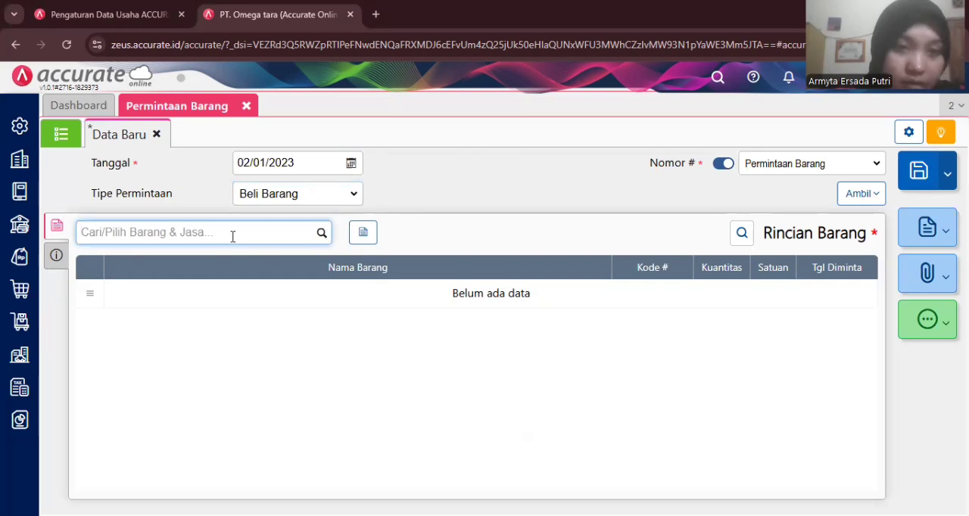
text(fa)
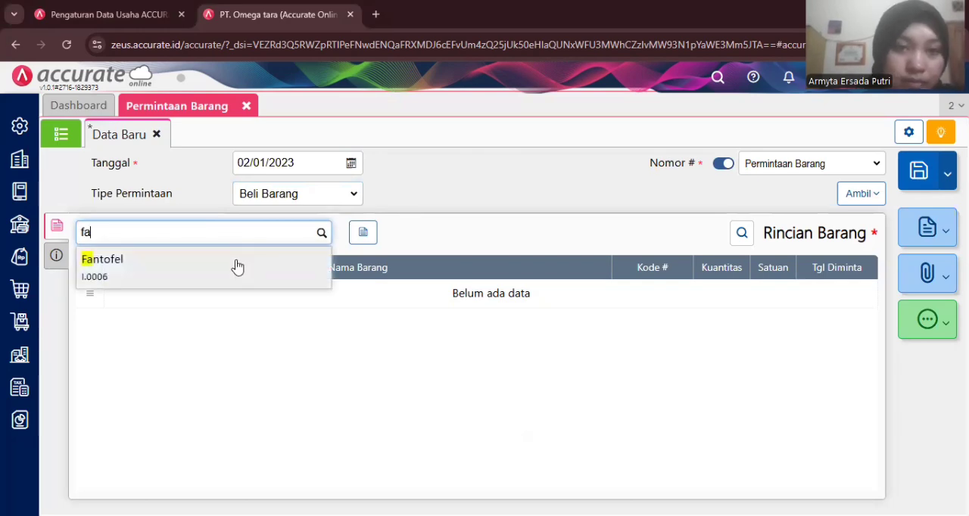
click(237, 266)
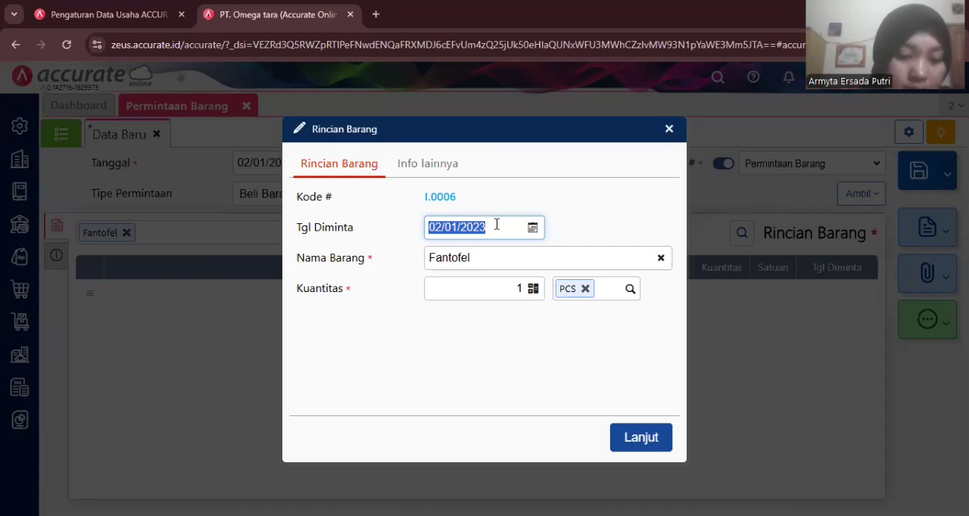
text(03/01/)
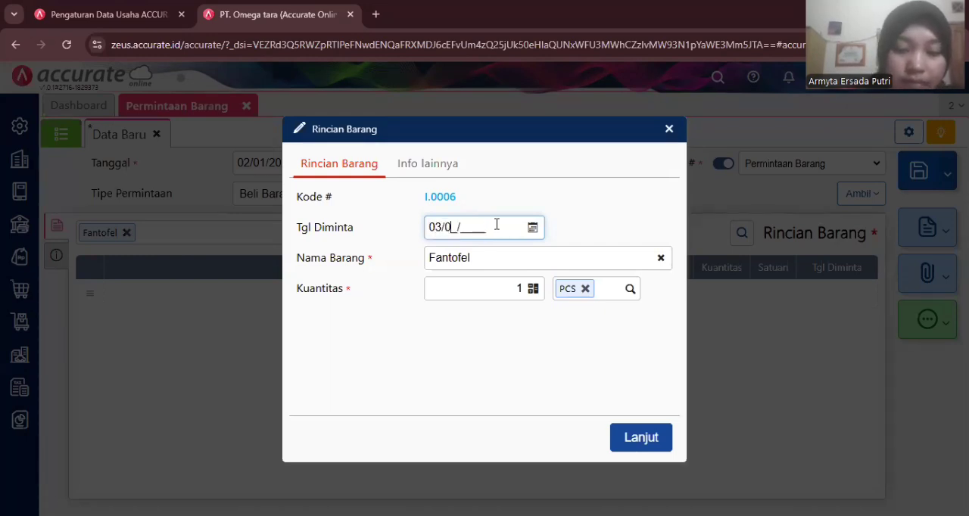
text(2023)
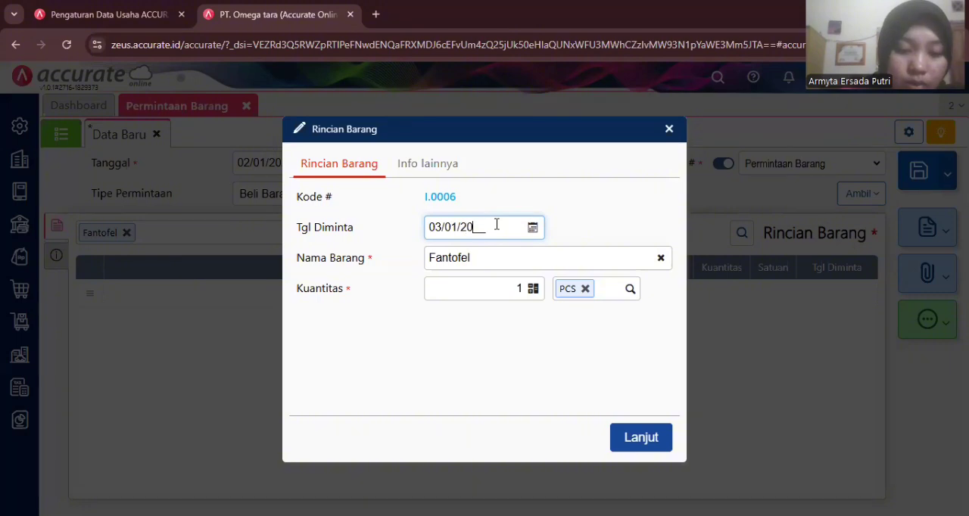
click(515, 290)
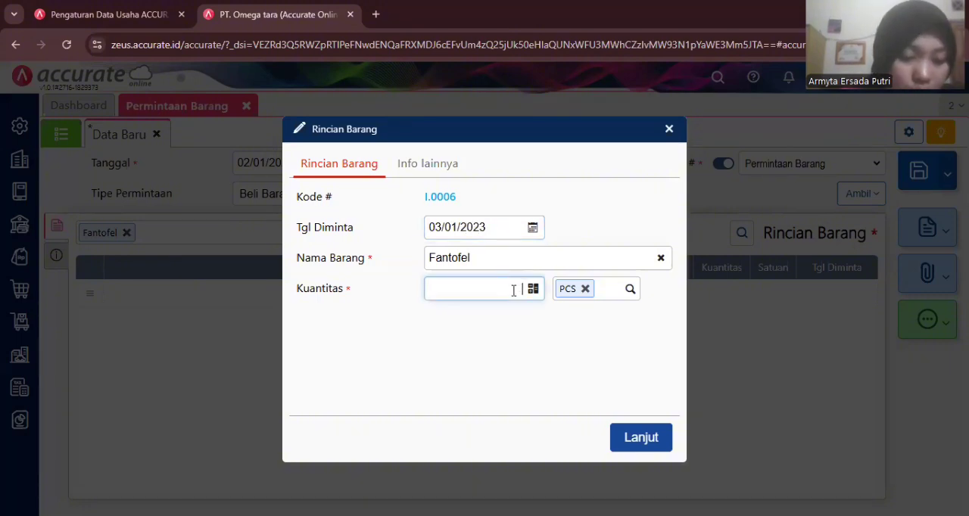
text(0)
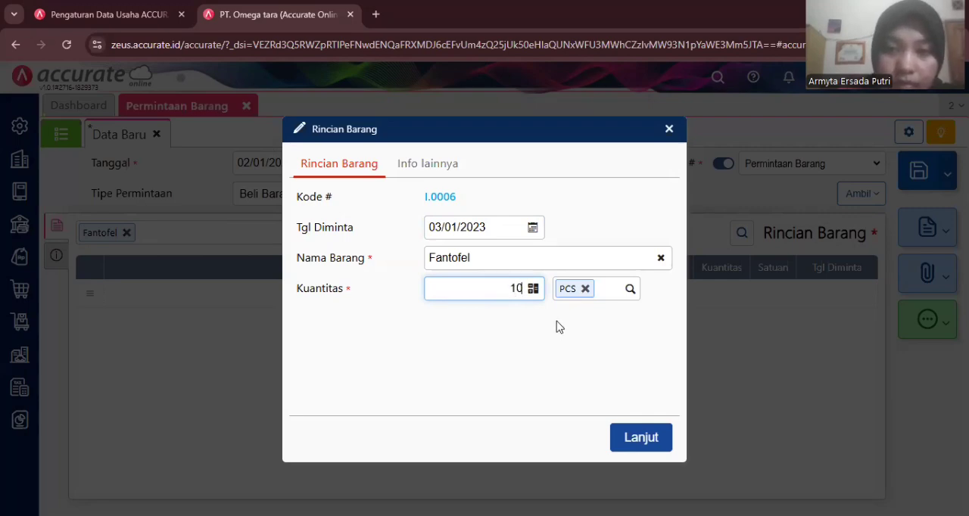
click(638, 435)
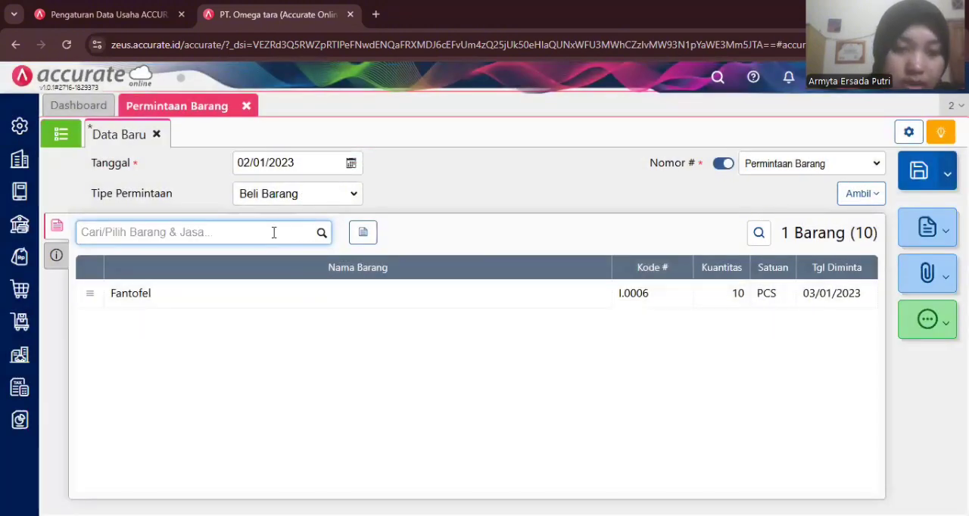
- Add the item Jeans to the request with requested date 03/01/2023 and quantity 20 PCS
text(jea)
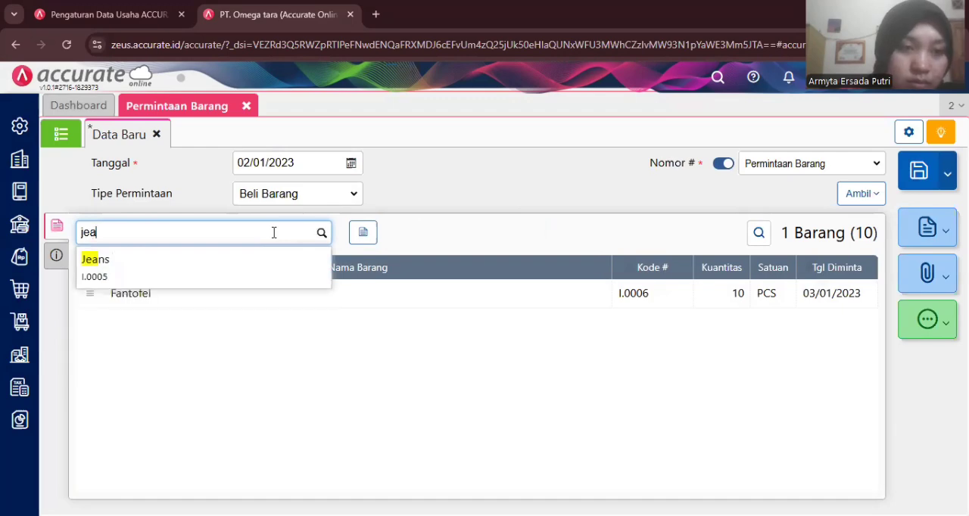
click(248, 272)
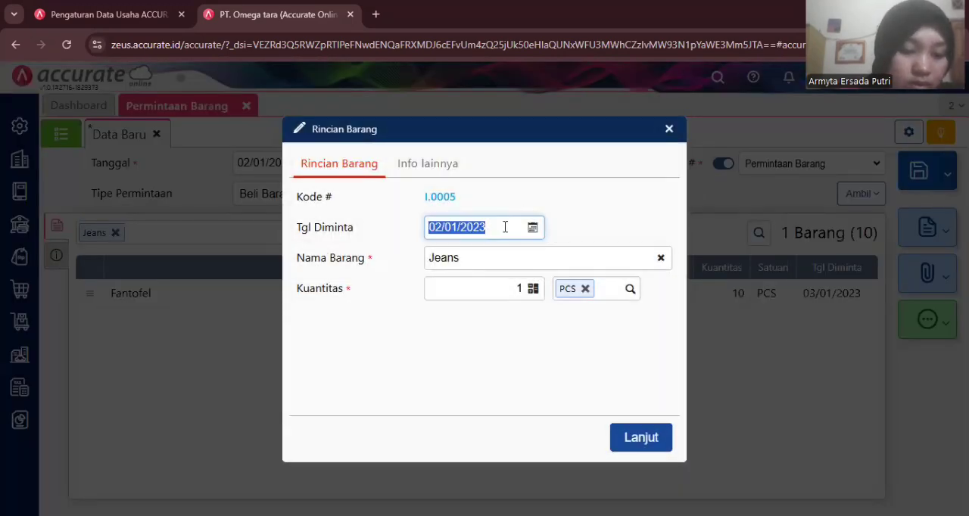
text(03/)
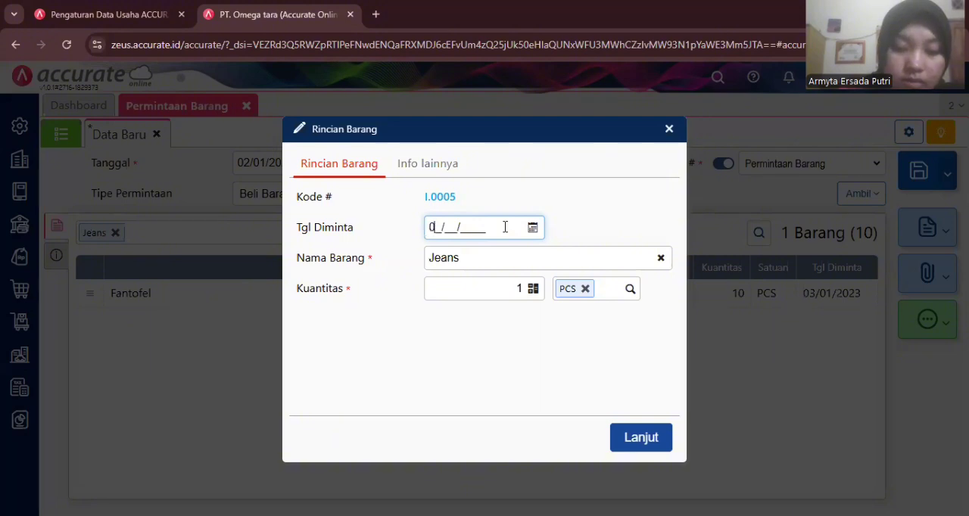
text(01/)
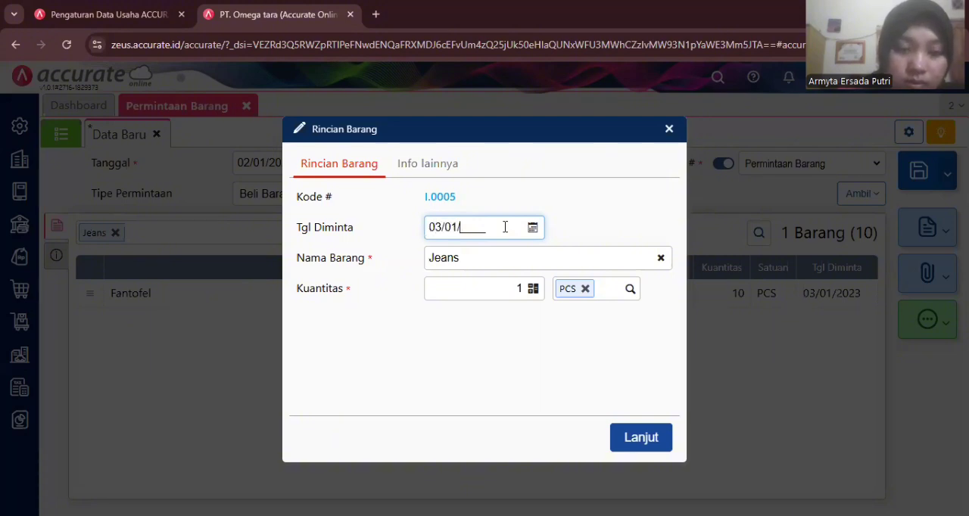
text(2023)
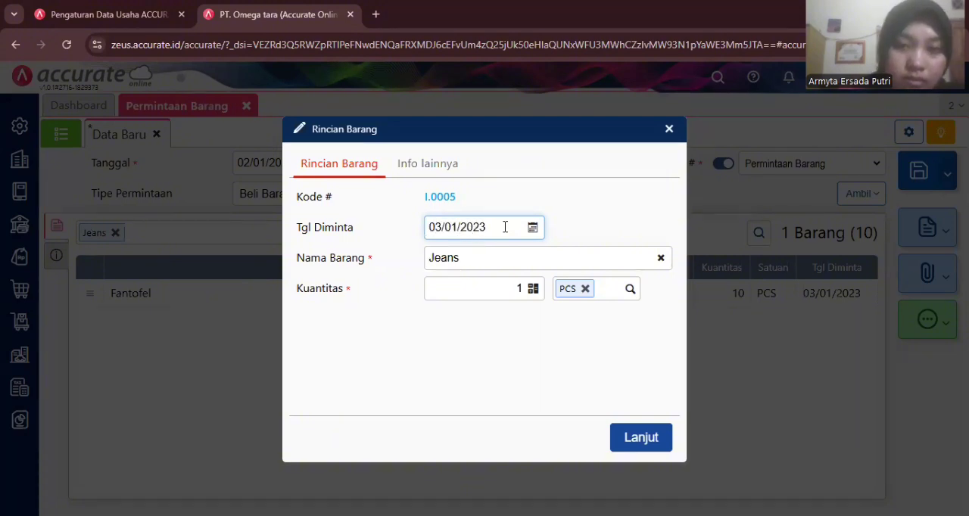
click(517, 288)
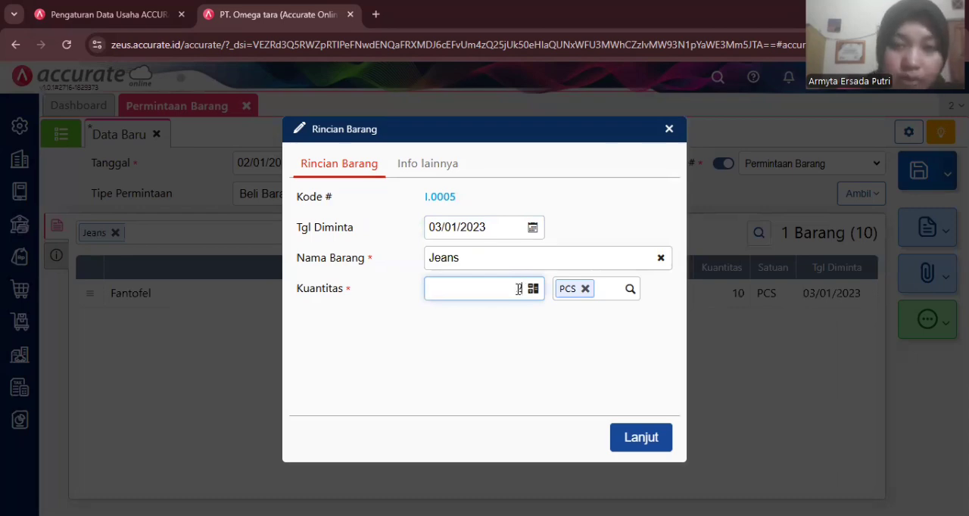
text(20)
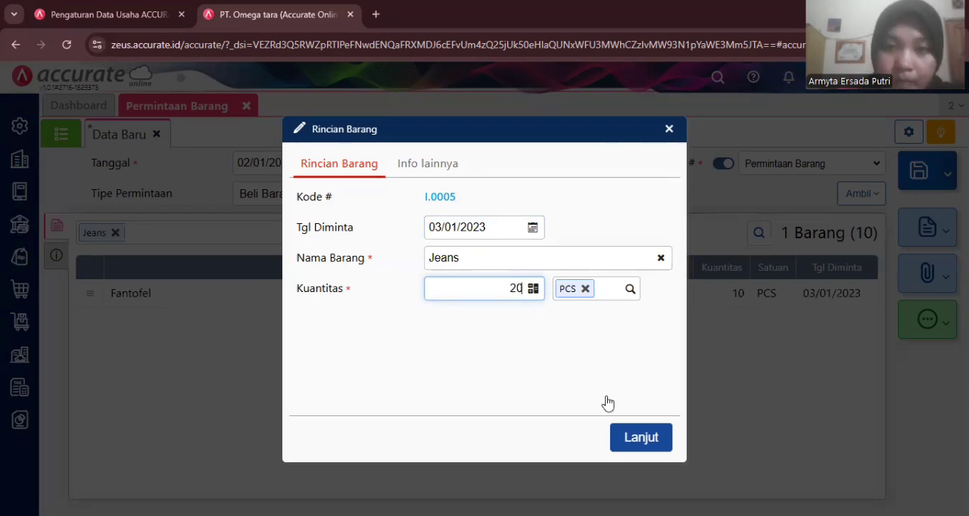
click(640, 439)
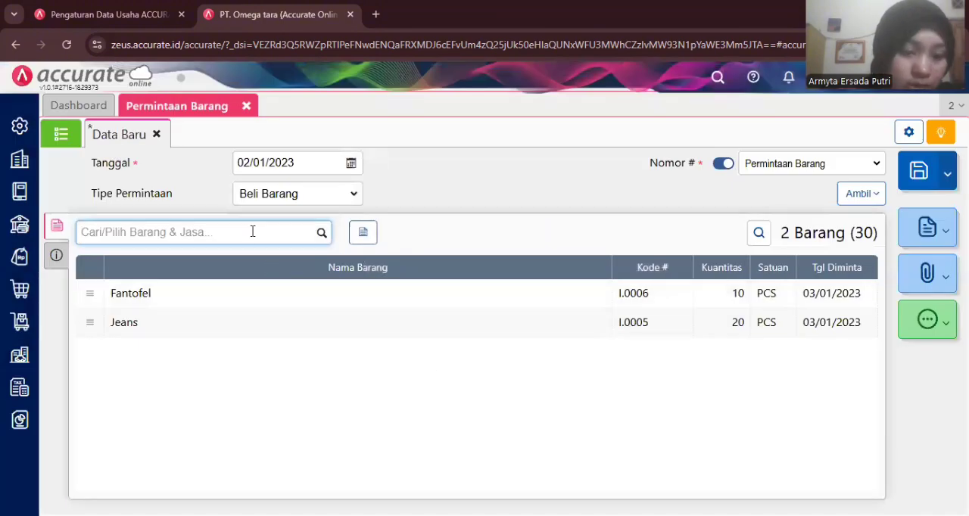
- Add the item Kemeja to the request with requested date 03/01/2023 and quantity 10 PCS
text(kem)
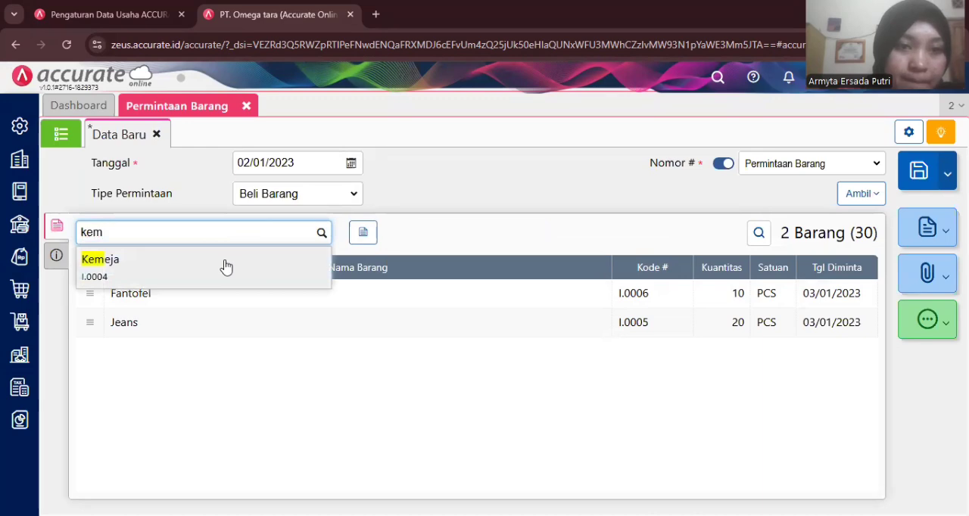
click(223, 265)
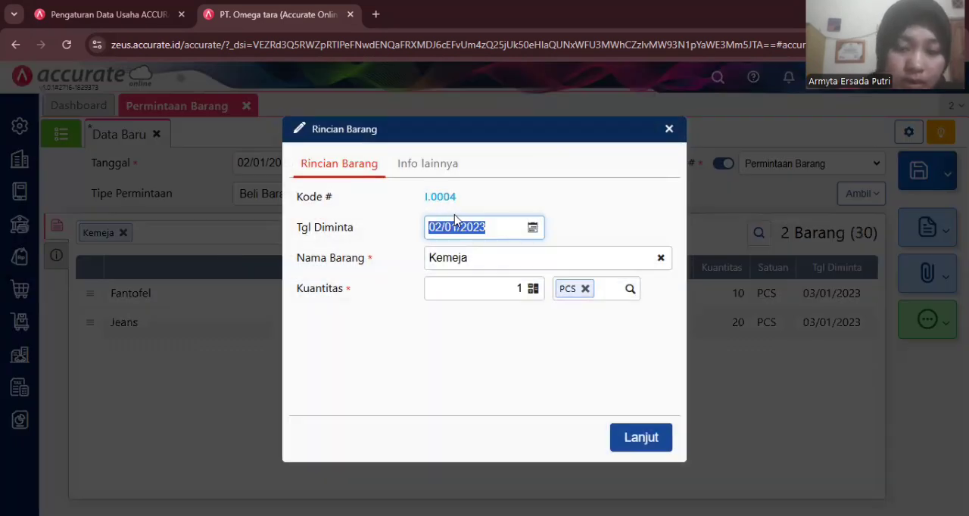
text(03/01/)
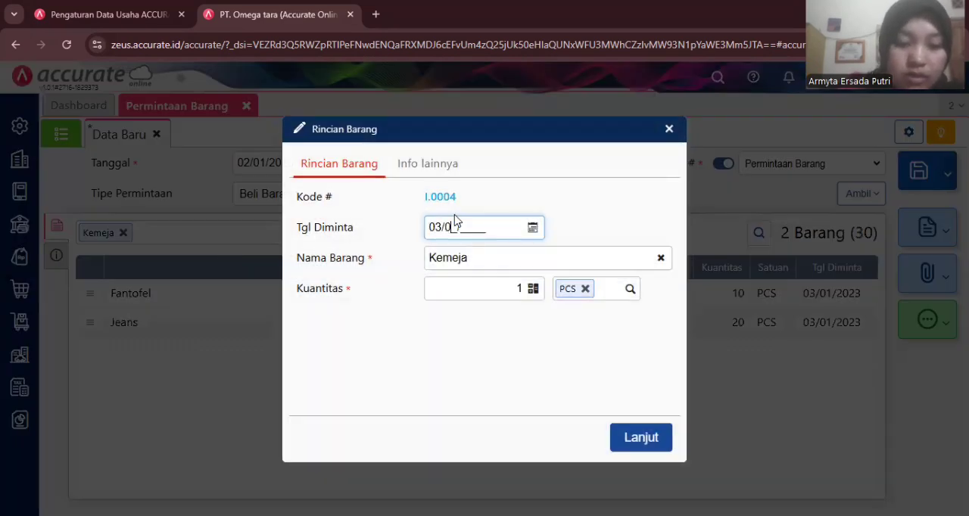
text(2023)
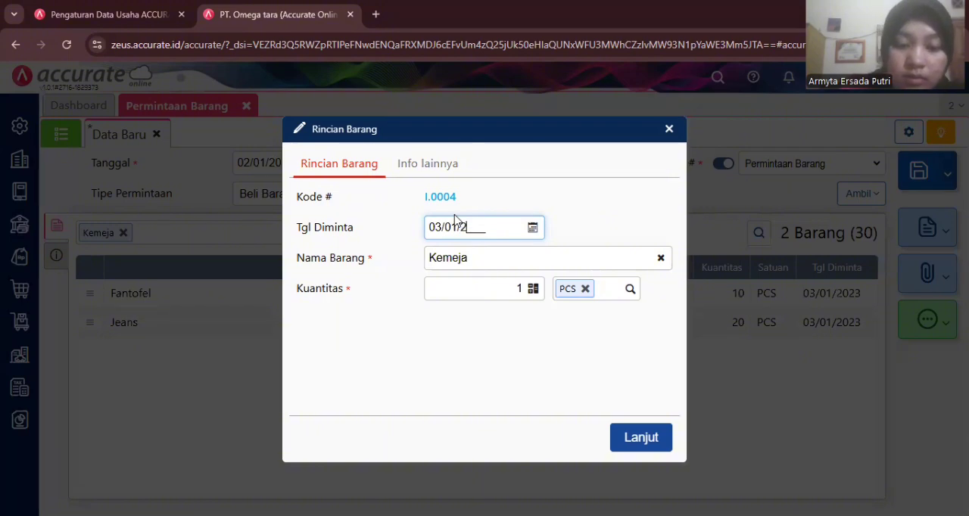
click(496, 287)
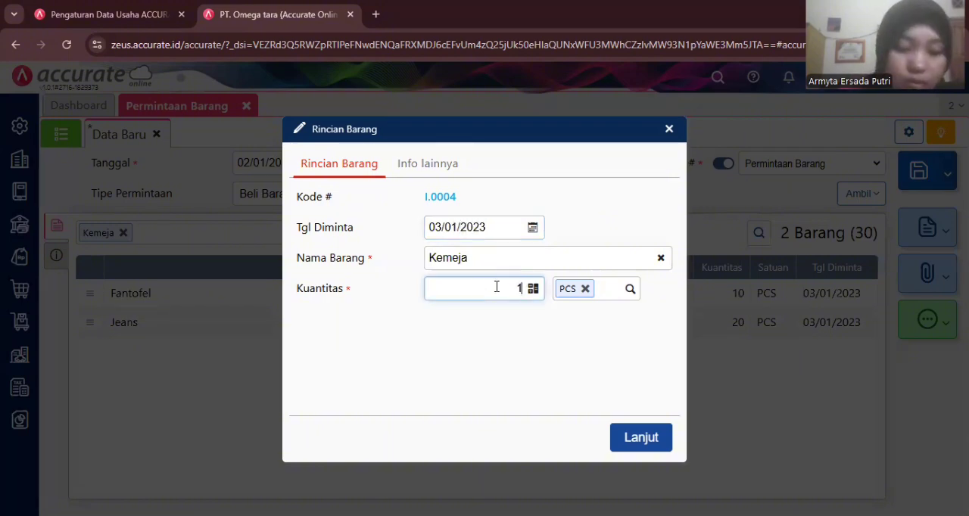
text(0)
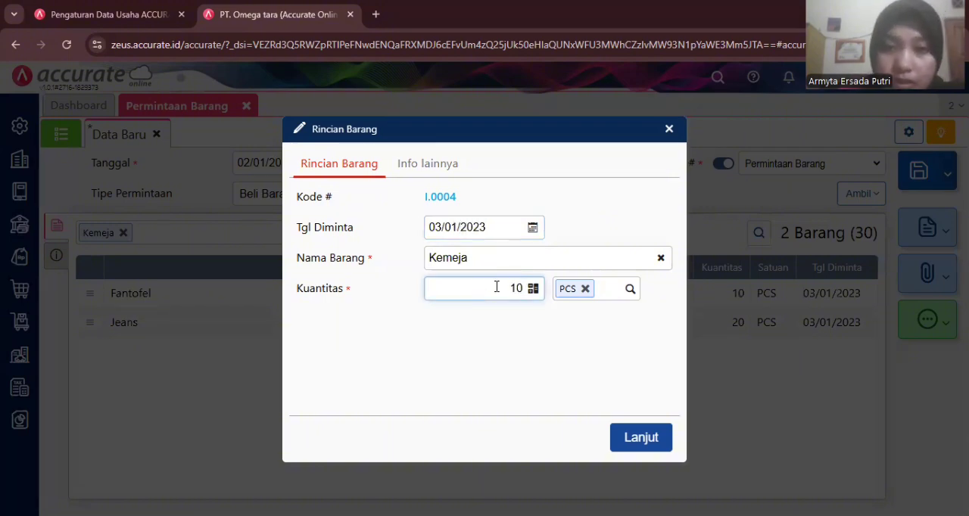
click(636, 439)
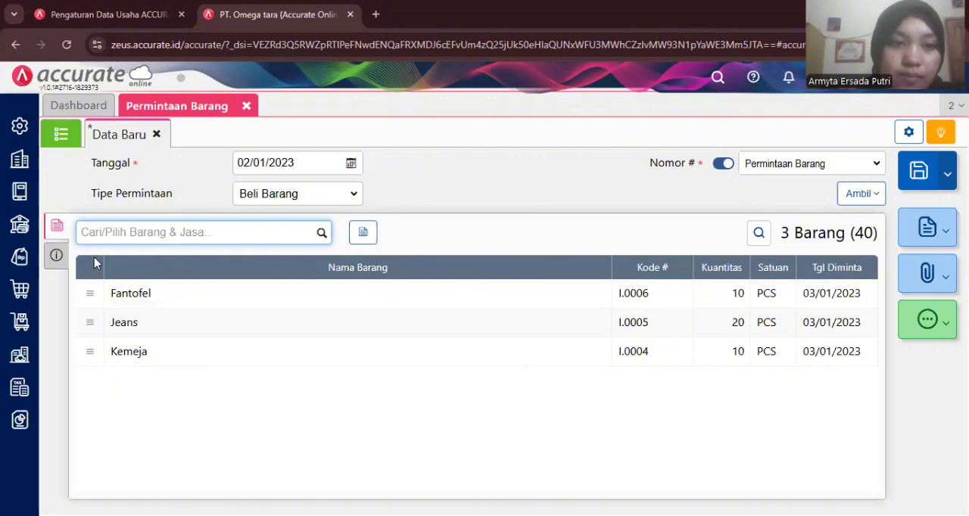
- Review the request's additional information section and its available print templates
click(56, 257)
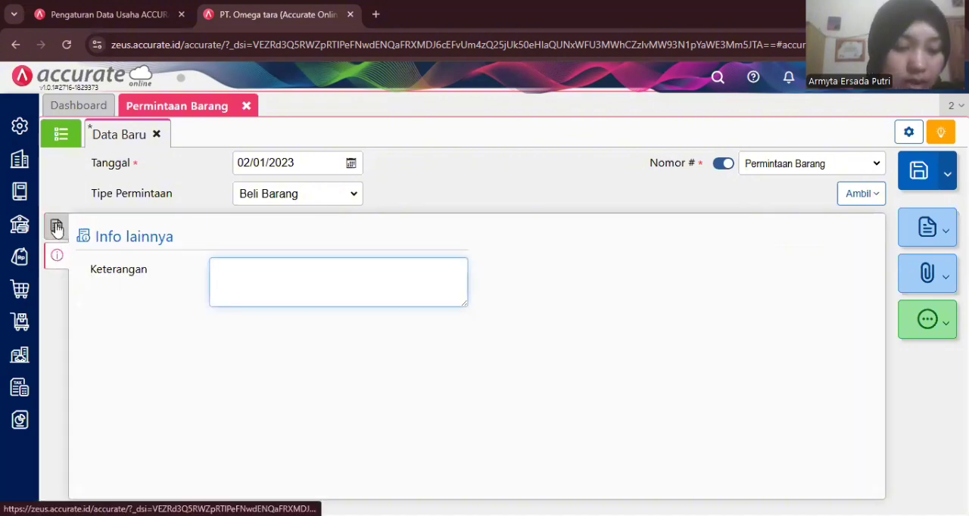
click(57, 228)
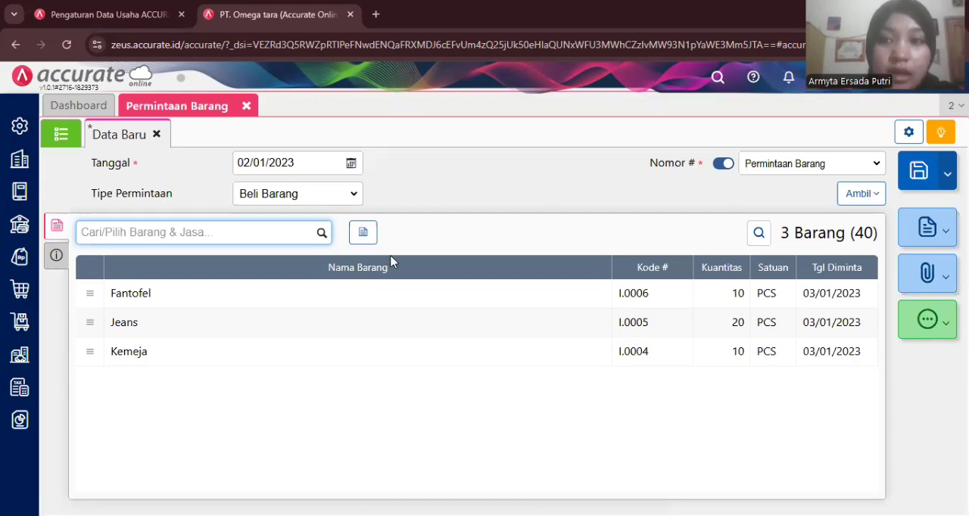
click(913, 228)
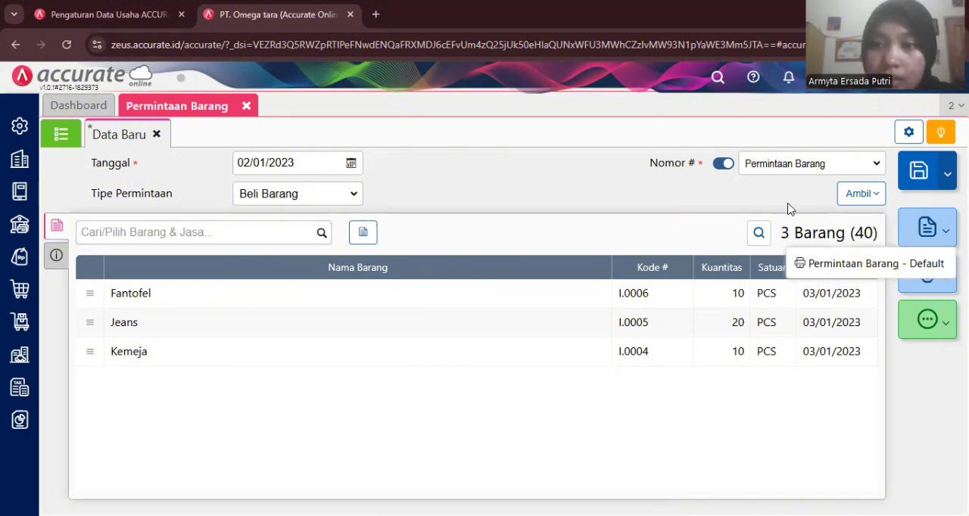
- Save the item request and open a new purchase order (Pesanan Pembelian), closing the request form
click(914, 175)
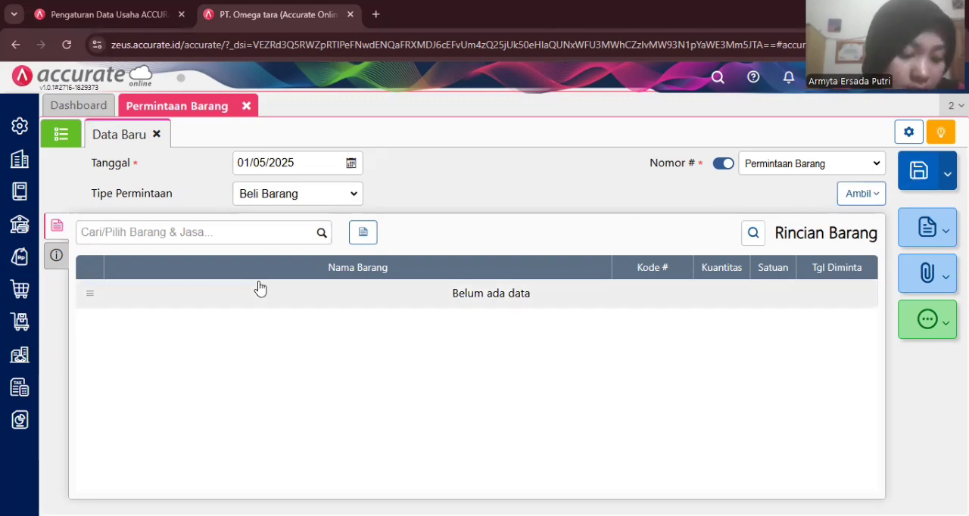
click(21, 294)
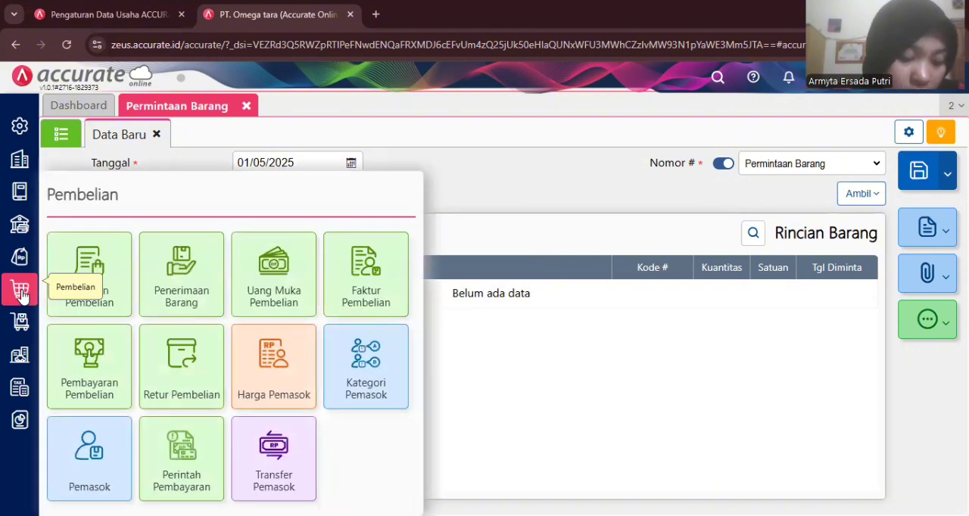
click(102, 254)
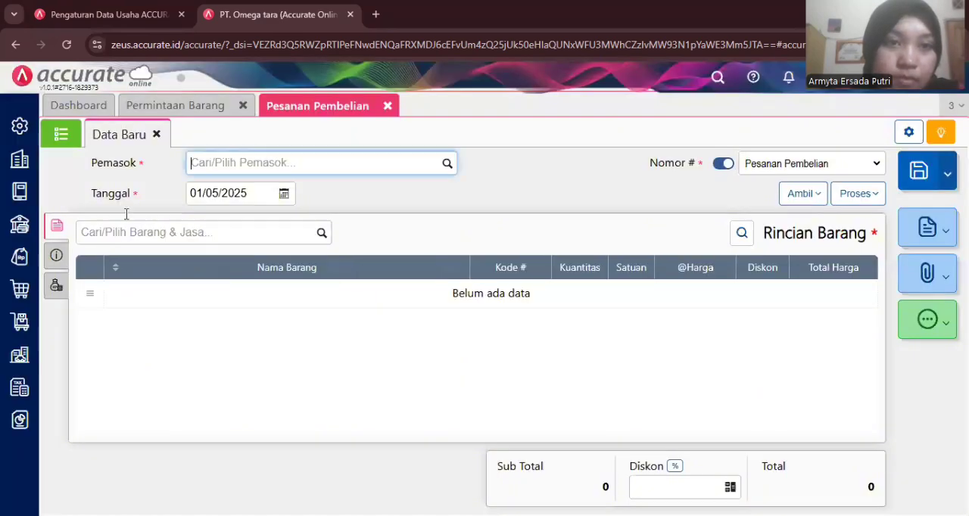
click(244, 106)
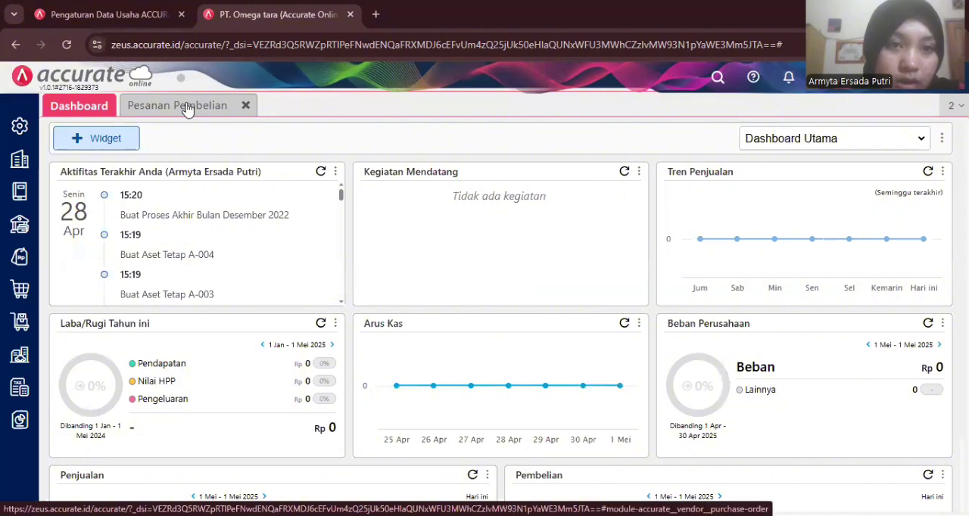
- Return to the new purchase order and select Pasifik Indonesia as its supplier
click(193, 108)
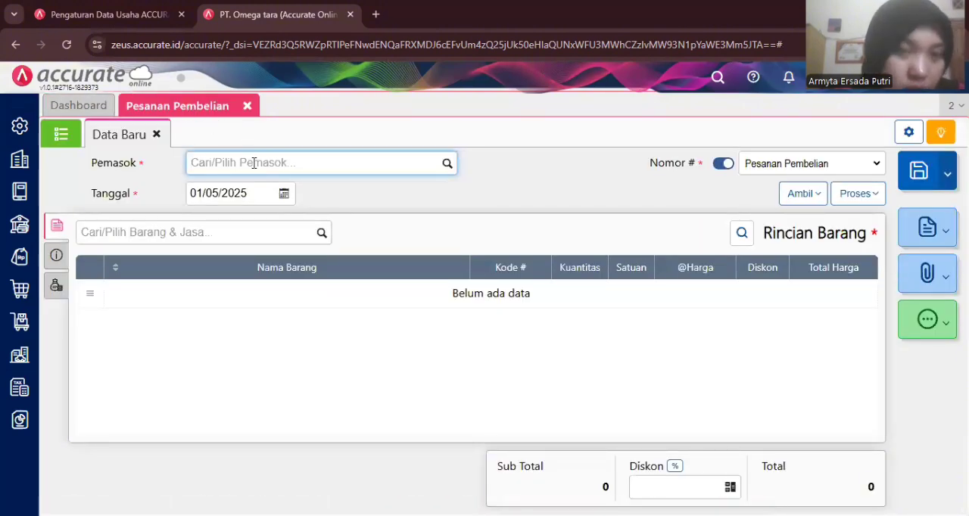
text(pas)
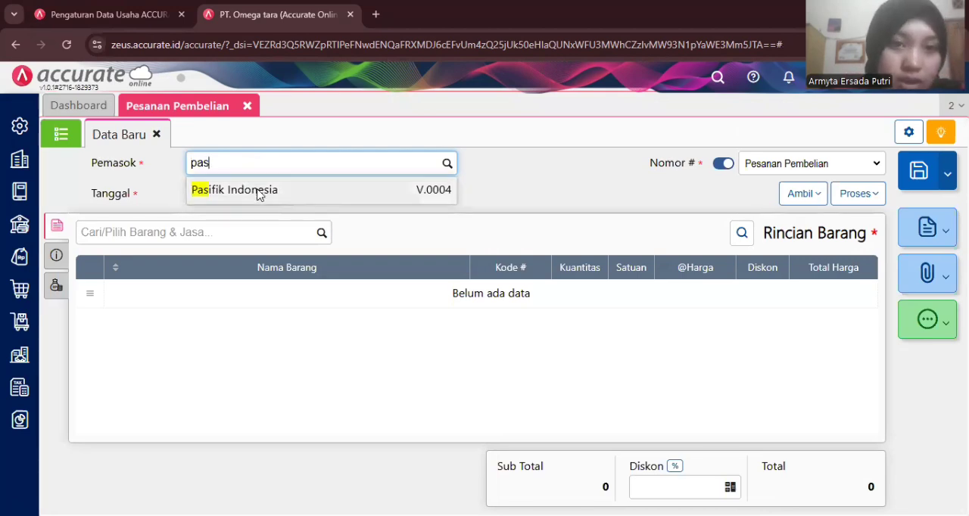
click(258, 190)
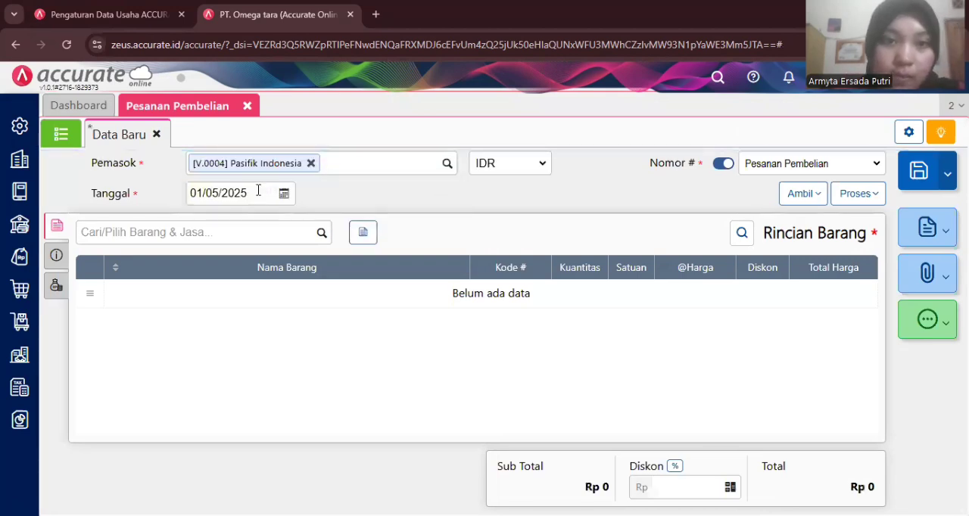
- Copy only Jeans from the item request dated 02/01/2023 into the purchase order, excluding Fantofel and Kemeja
click(784, 199)
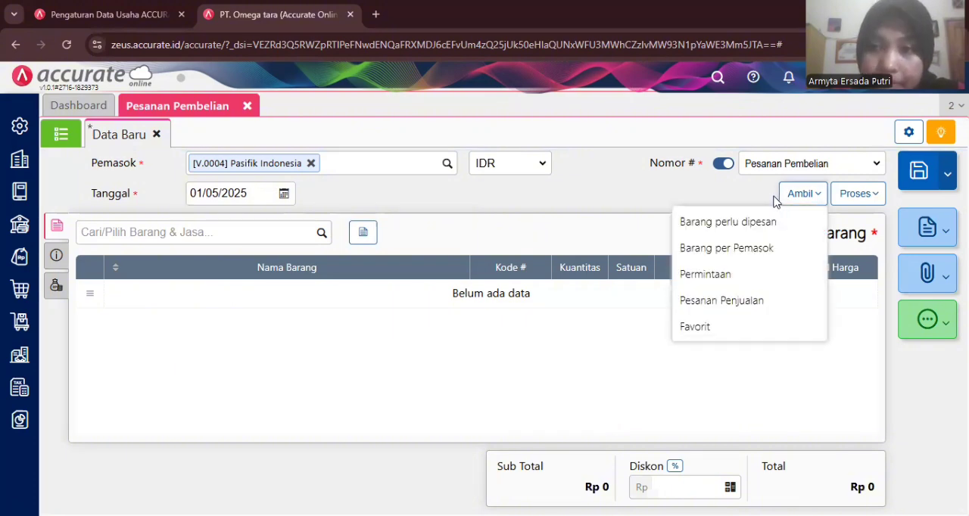
click(730, 276)
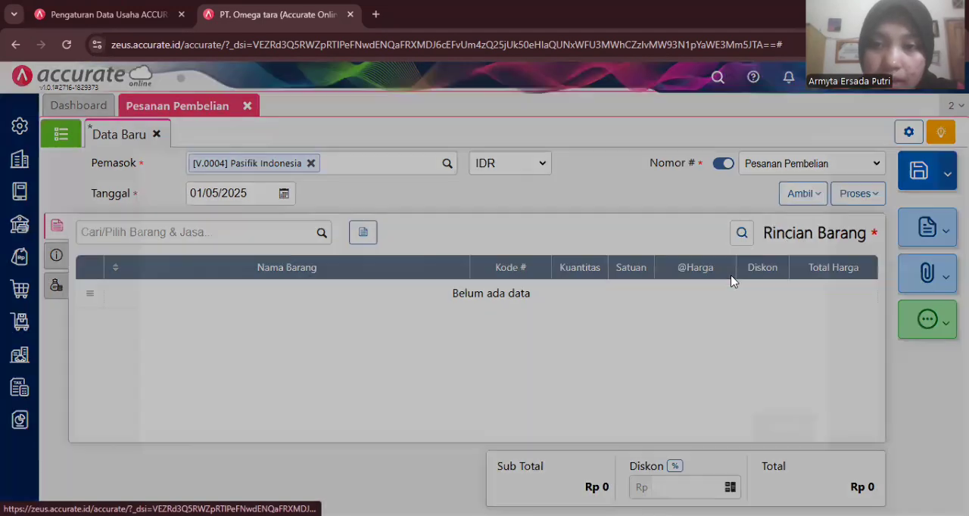
click(367, 175)
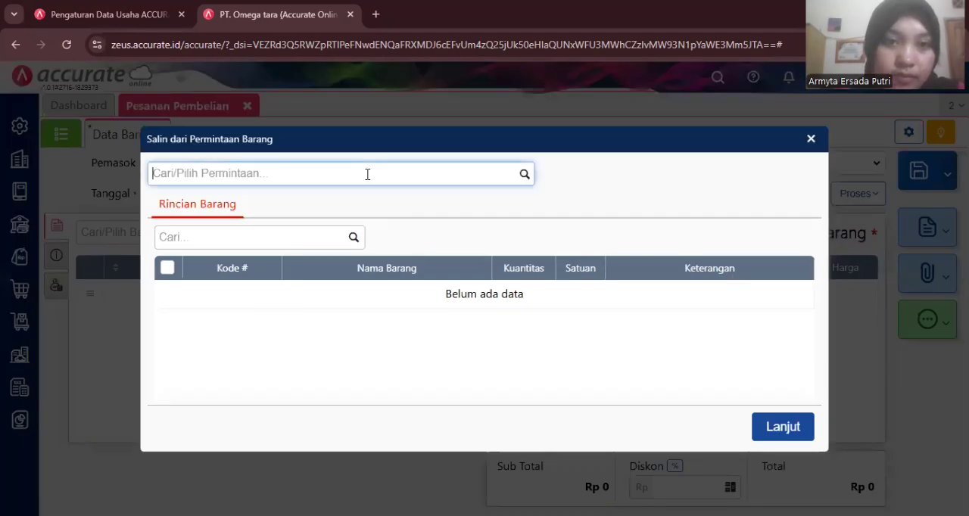
click(523, 174)
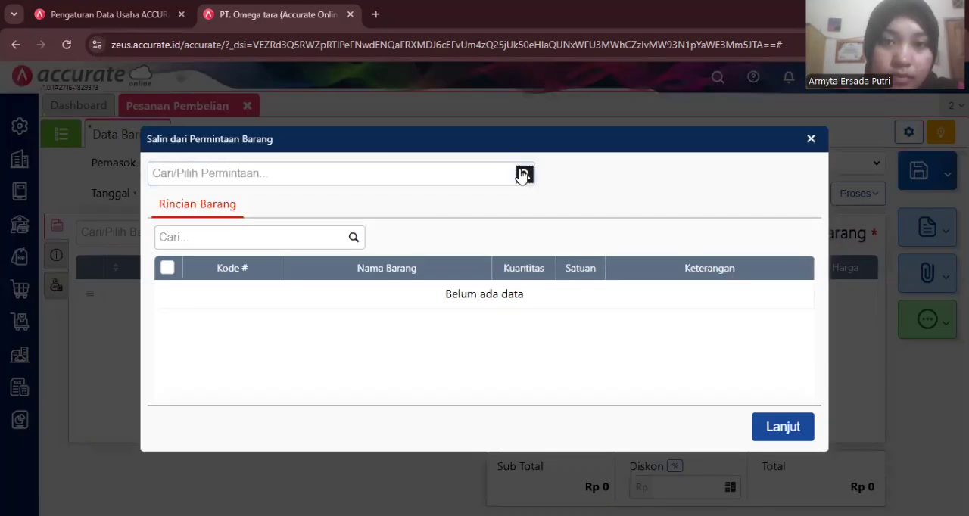
click(353, 216)
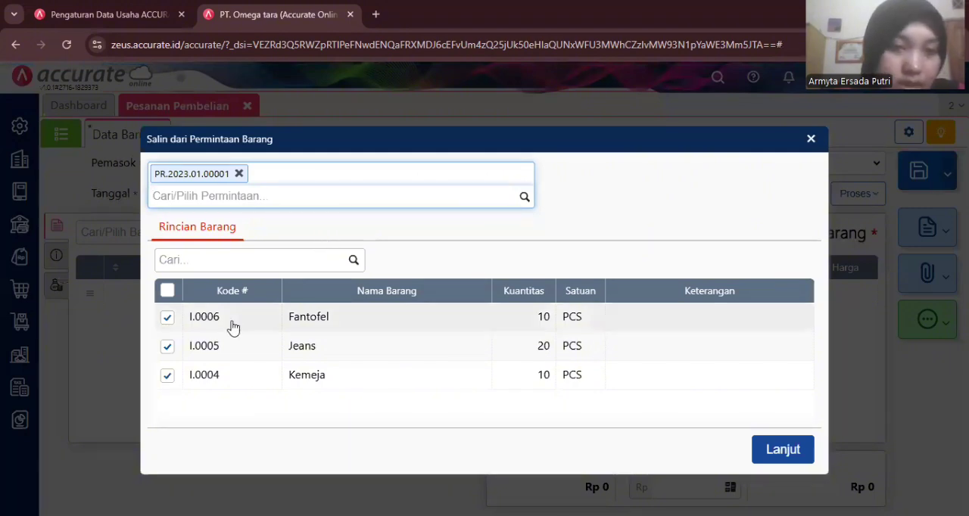
click(167, 318)
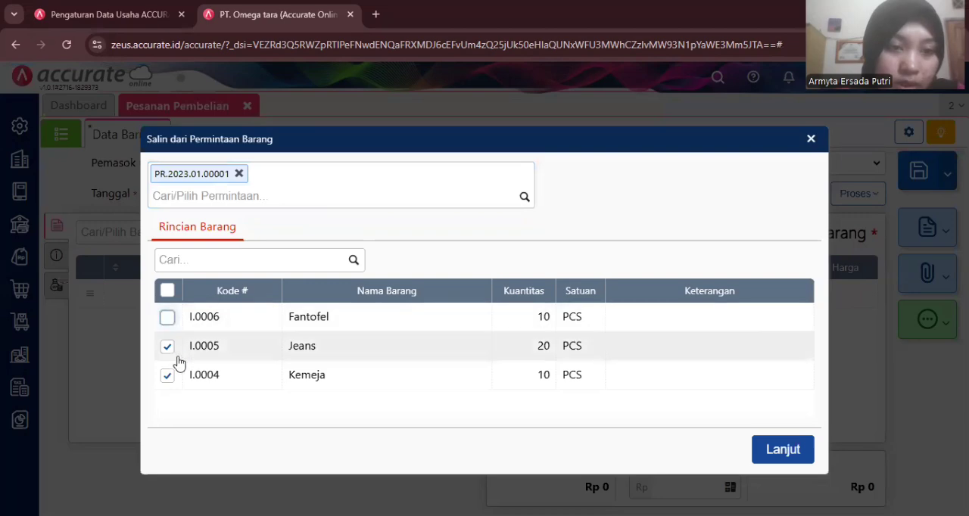
click(167, 376)
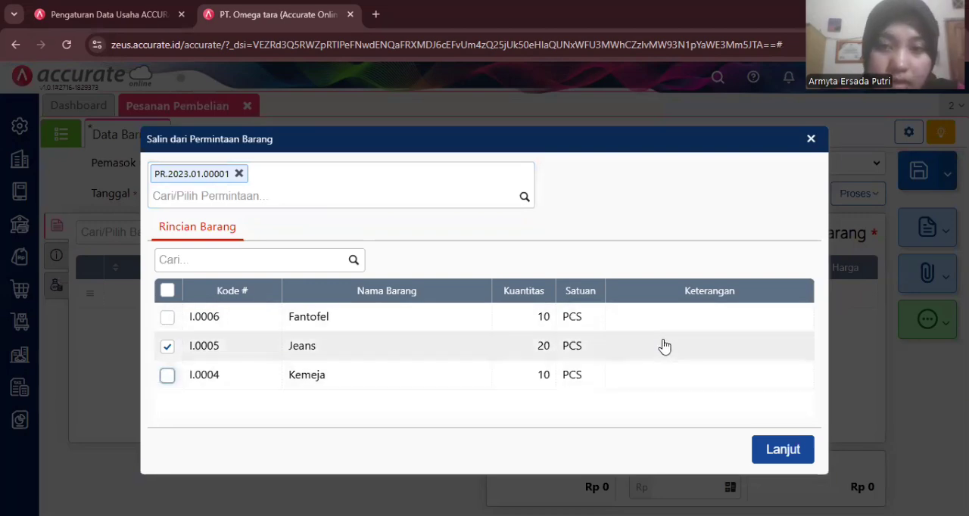
click(770, 442)
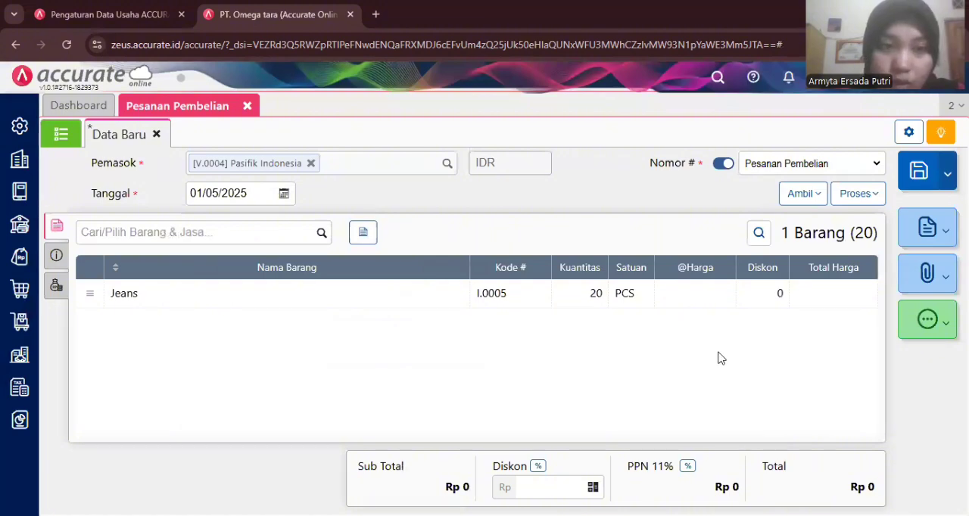
- Set the unit price of Jeans in the purchase order to Rp 95.000
click(685, 300)
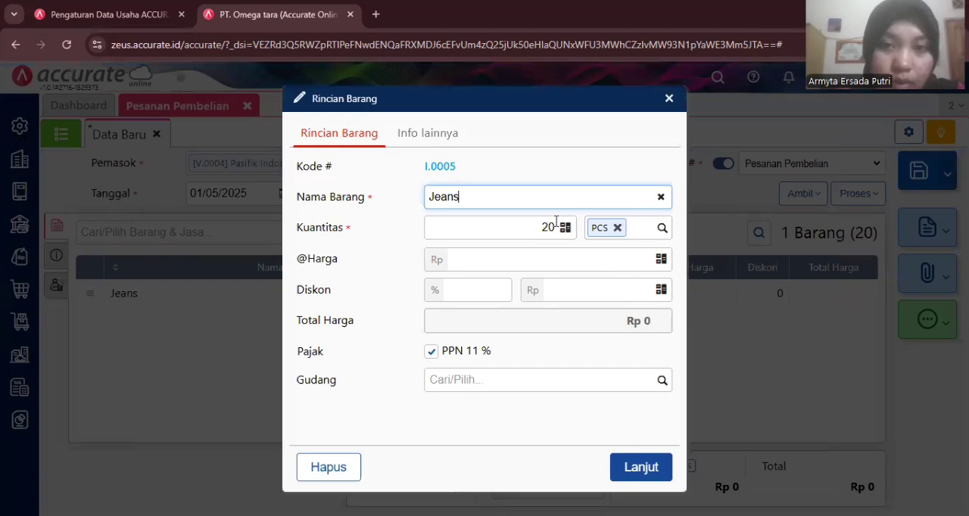
click(579, 276)
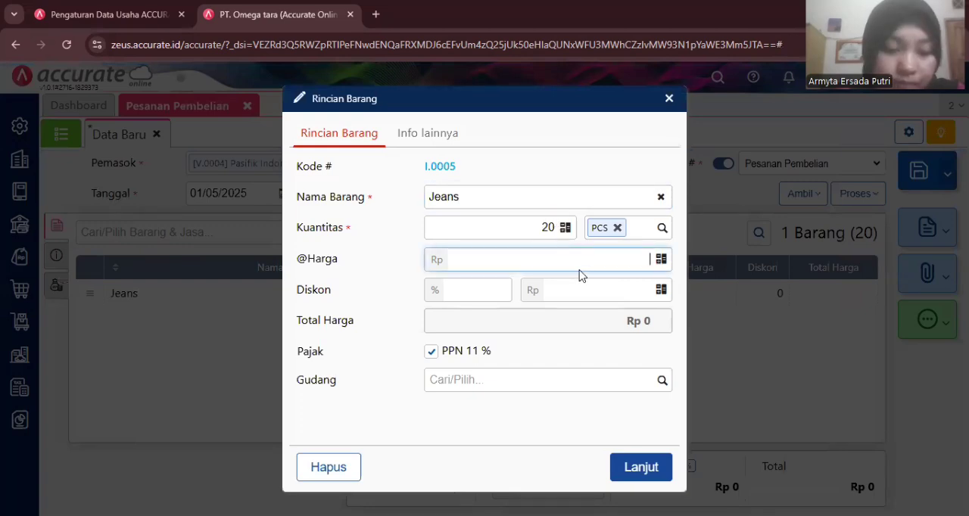
text(95)
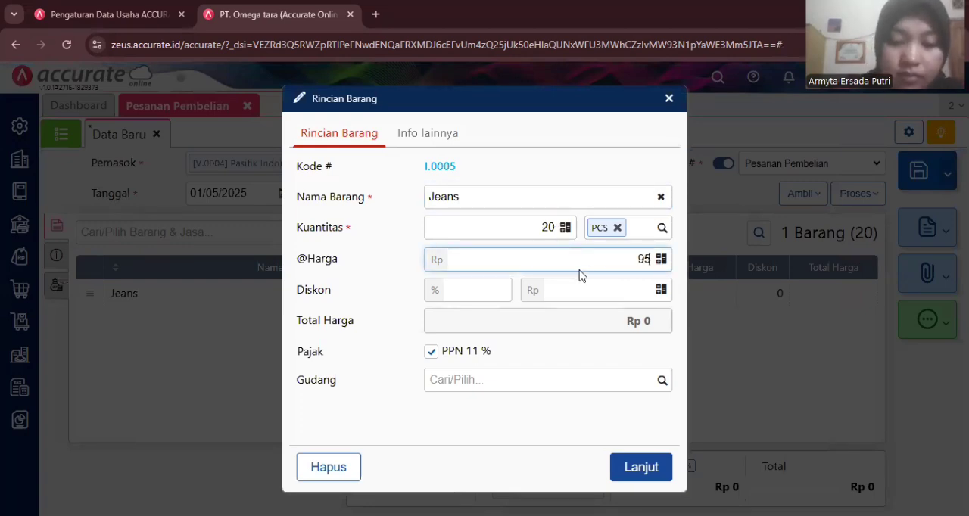
text(.000)
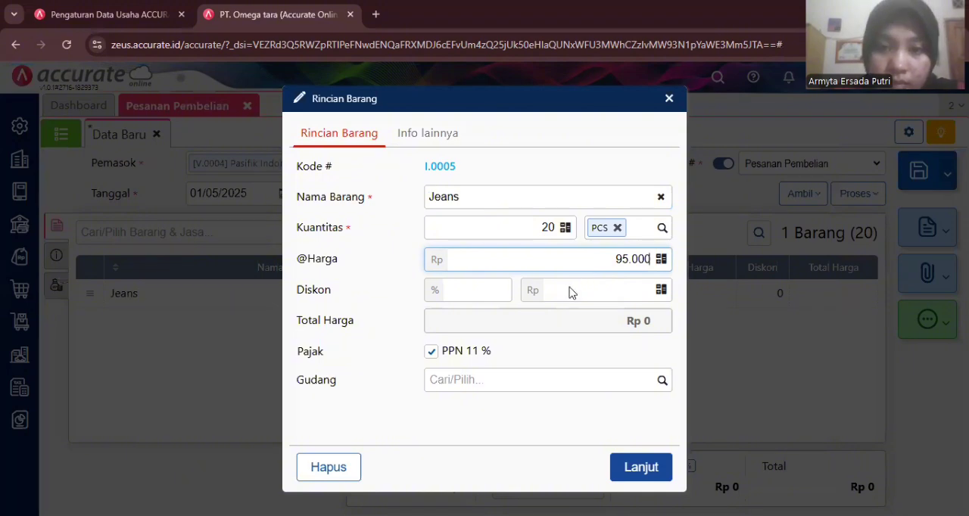
key(Return)
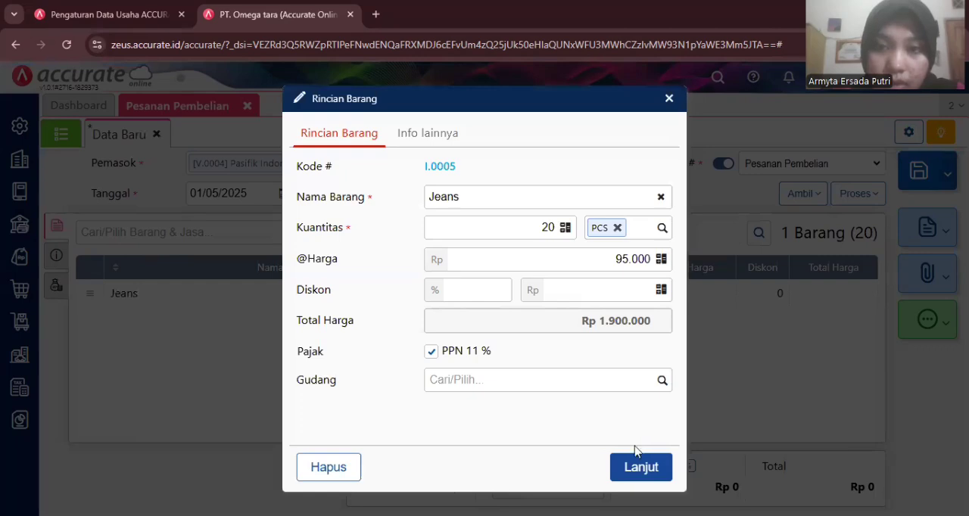
click(633, 470)
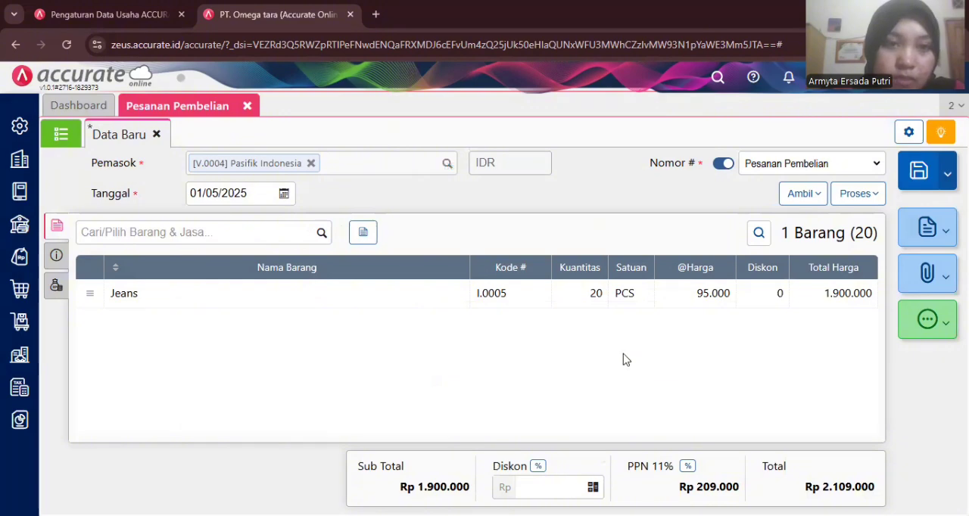
- Set the purchase order's date (Tanggal) to 03/01/2023
click(238, 193)
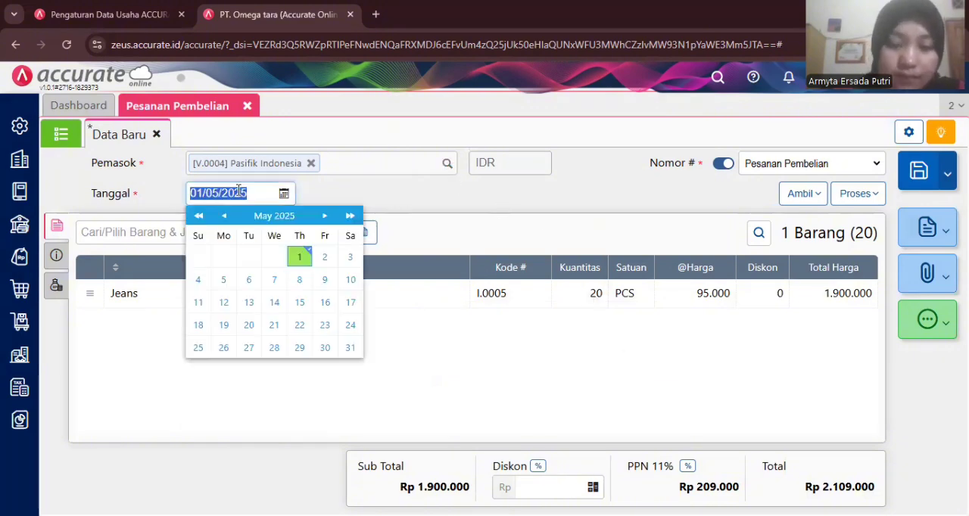
text(03/01/)
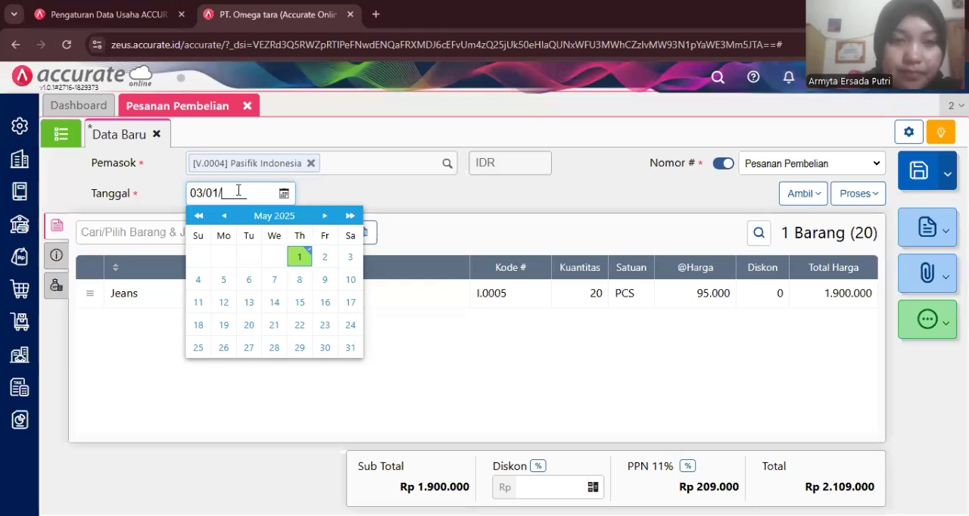
text(2023)
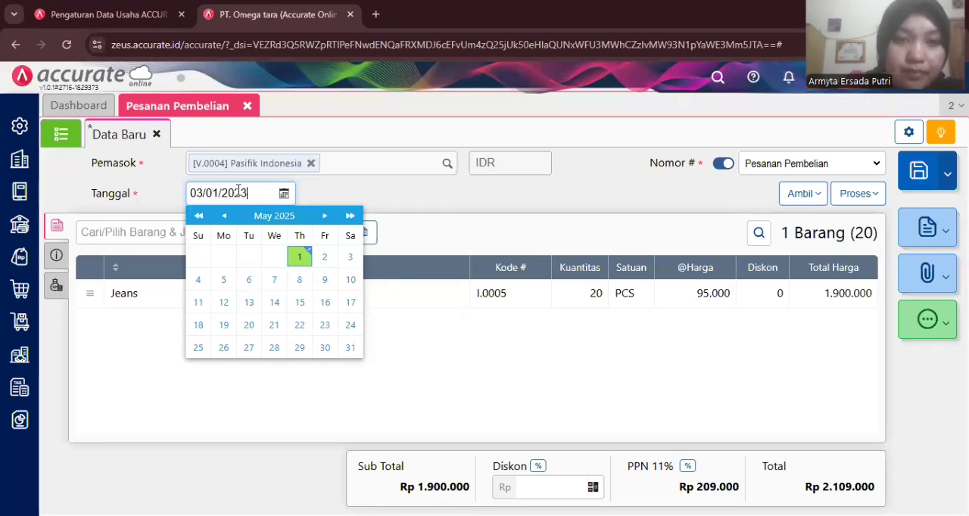
click(331, 194)
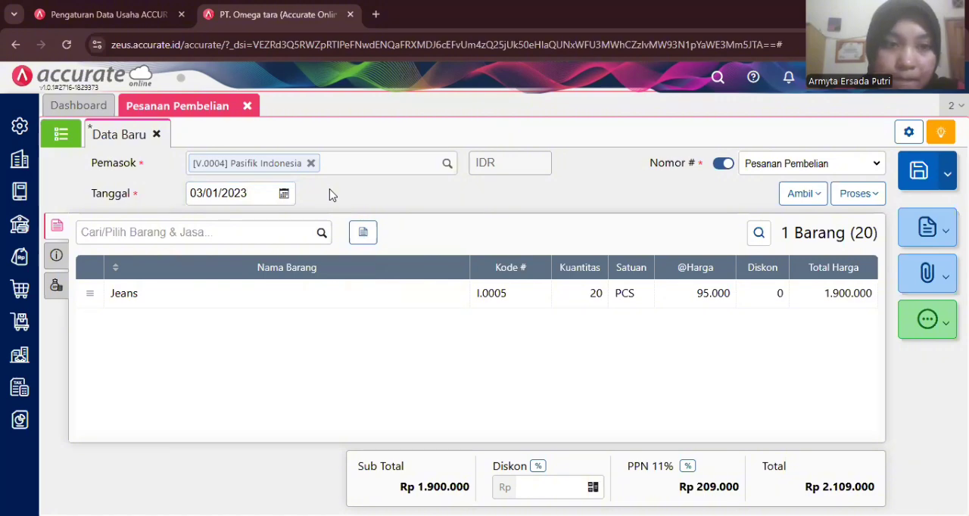
- Fill in the purchase order's shipping address (Alamat Kirim) with the first stored address
click(54, 258)
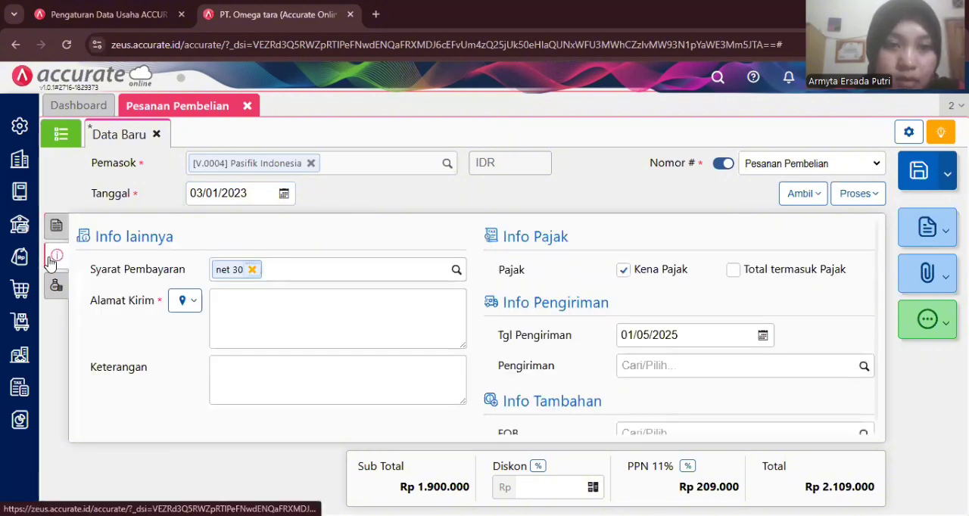
click(193, 301)
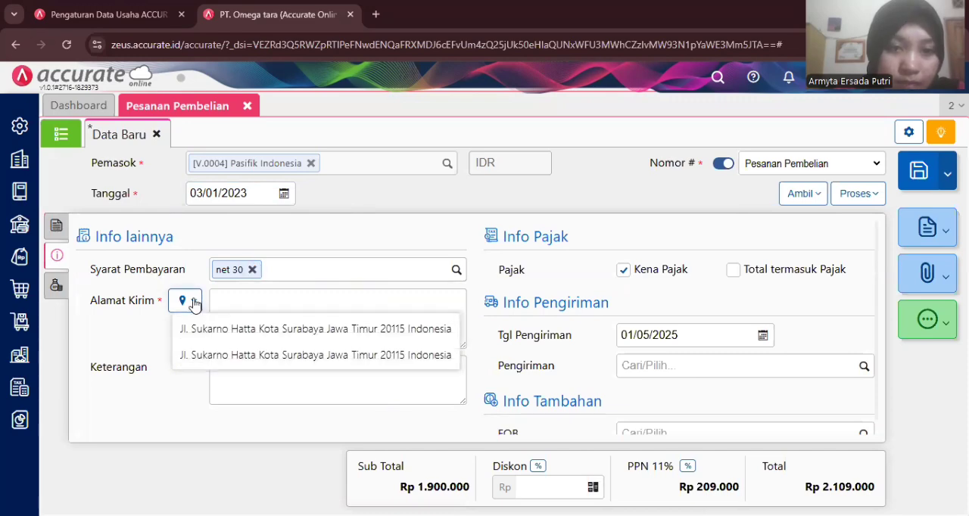
click(214, 328)
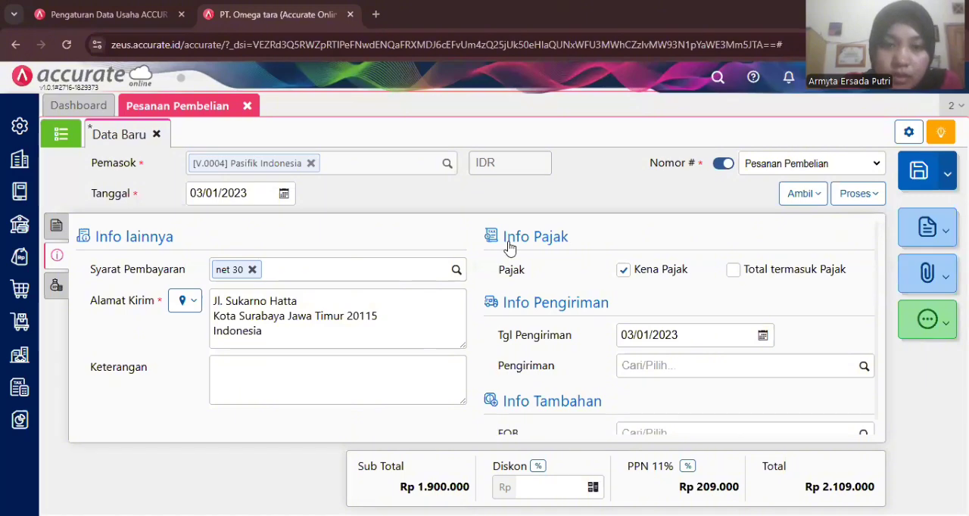
- Set the order's delivery date (Tgl Pengiriman) to 04/01/2023 and save the purchase order
click(651, 329)
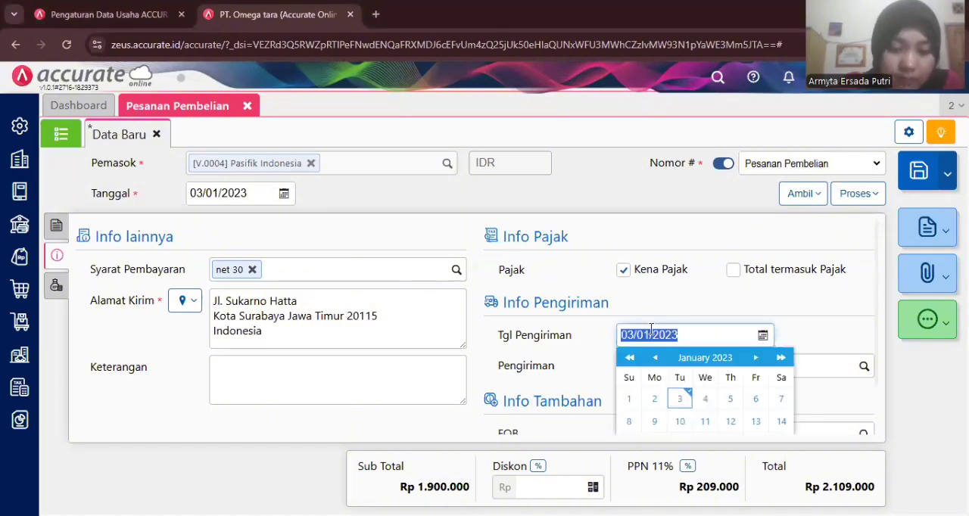
text(04/)
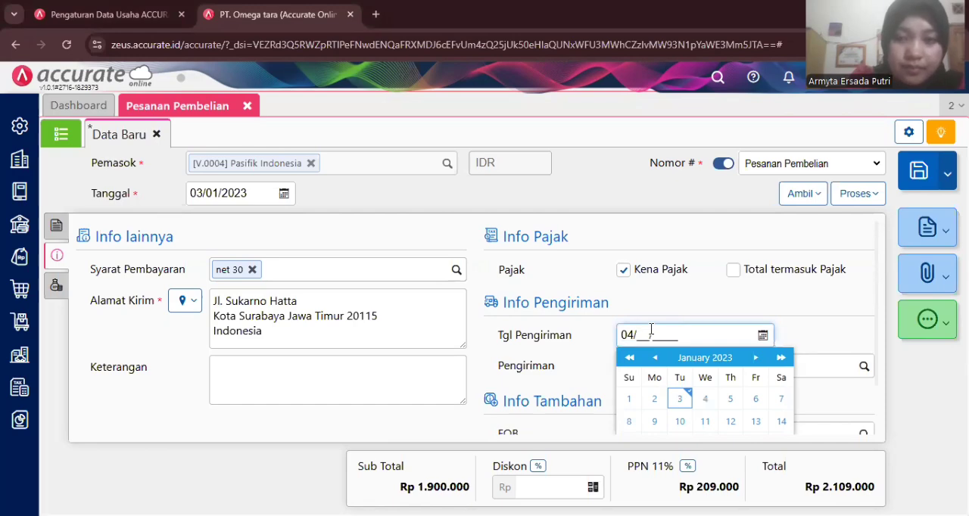
text(01/2023)
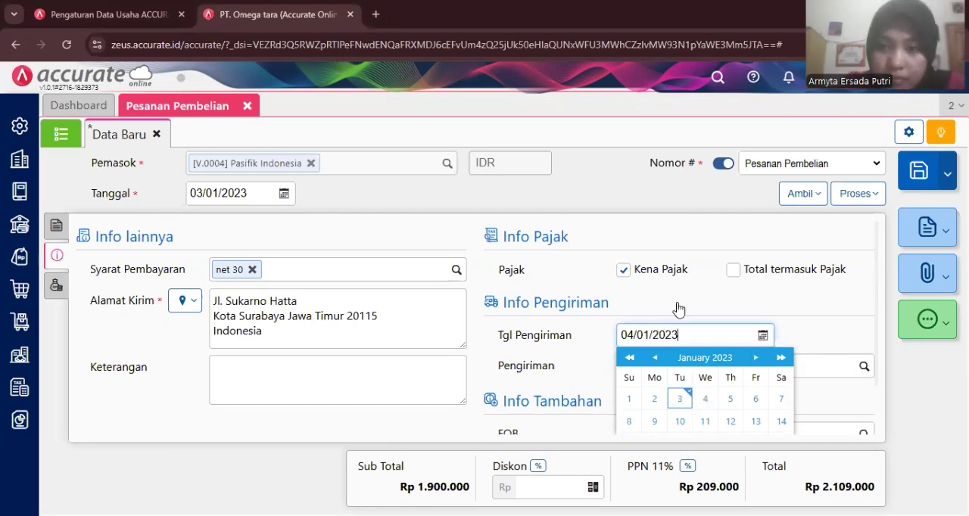
click(680, 307)
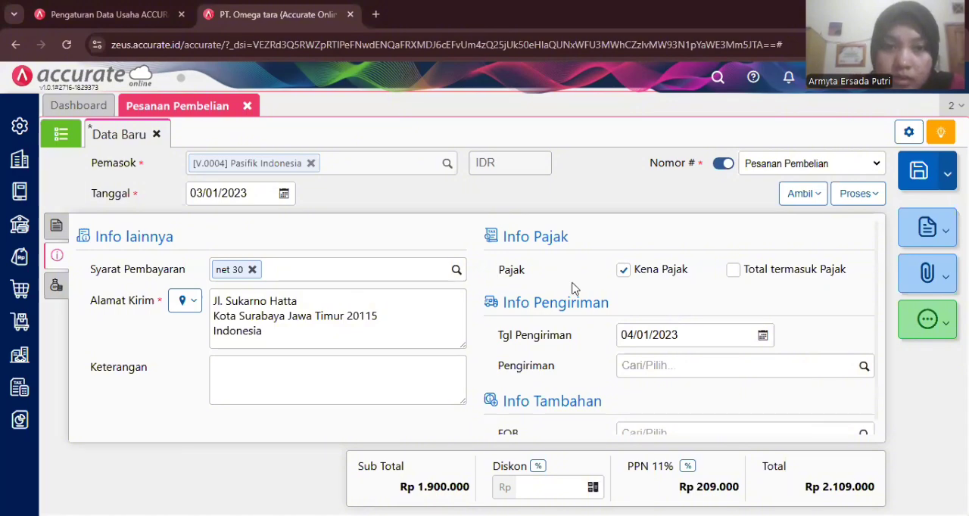
scroll(437, 301, down, 1)
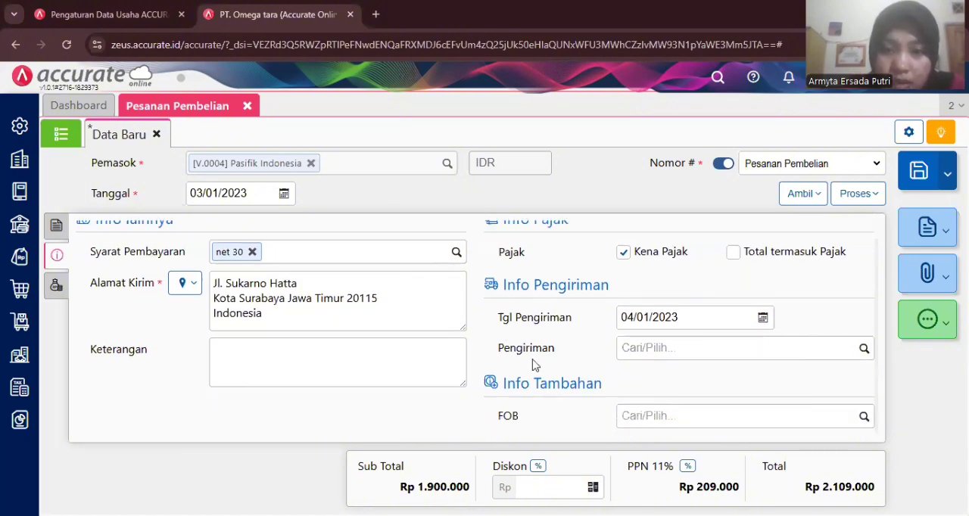
scroll(534, 366, up, 1)
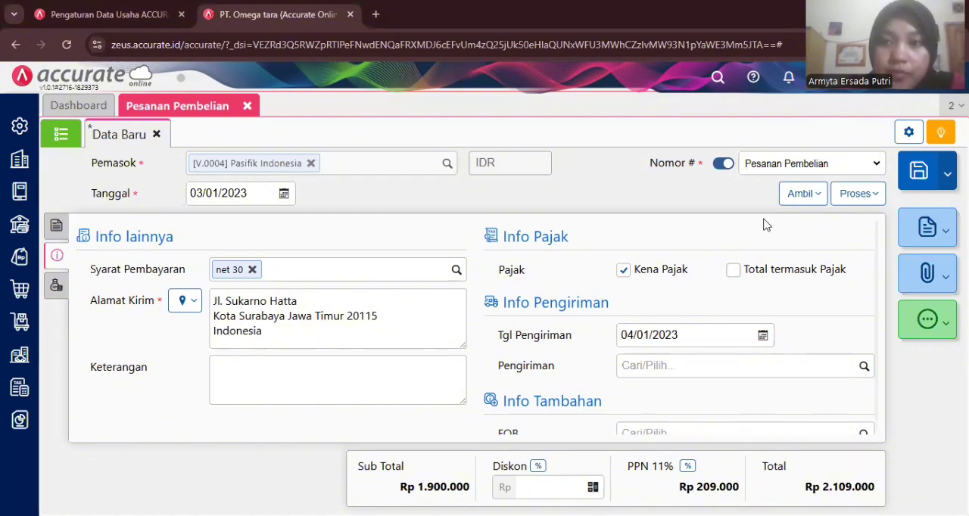
click(915, 174)
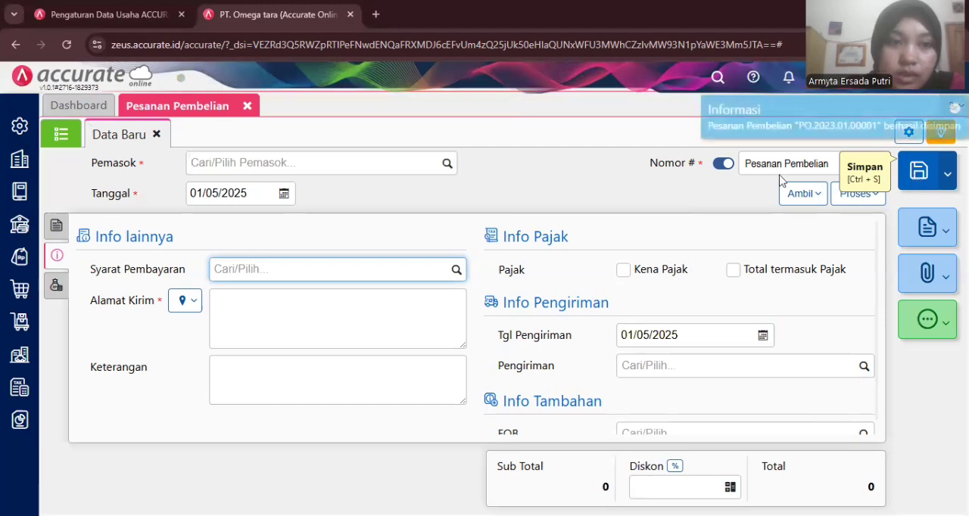
- Set the new purchase order's supplier (Pemasok) to PT Benang Rajut and its date (Tanggal) to 03/01/2023
click(241, 165)
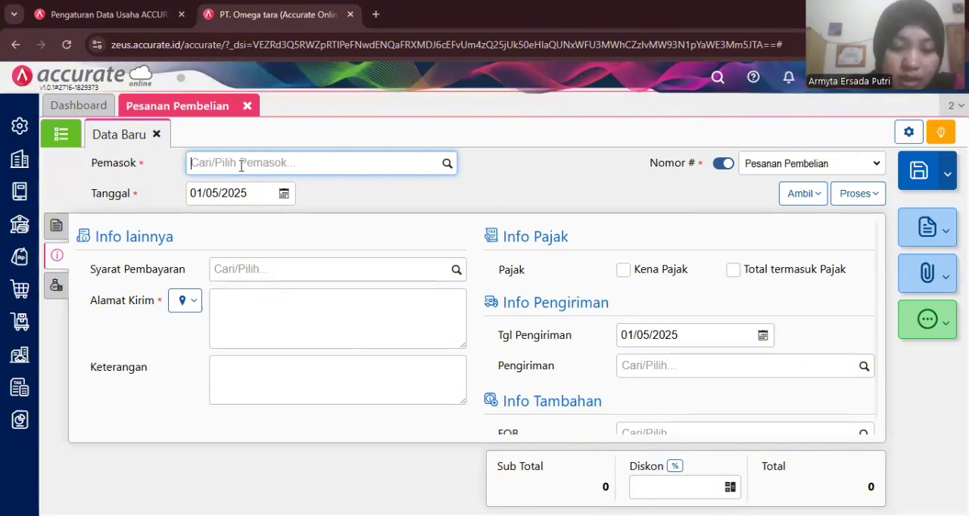
text(b)
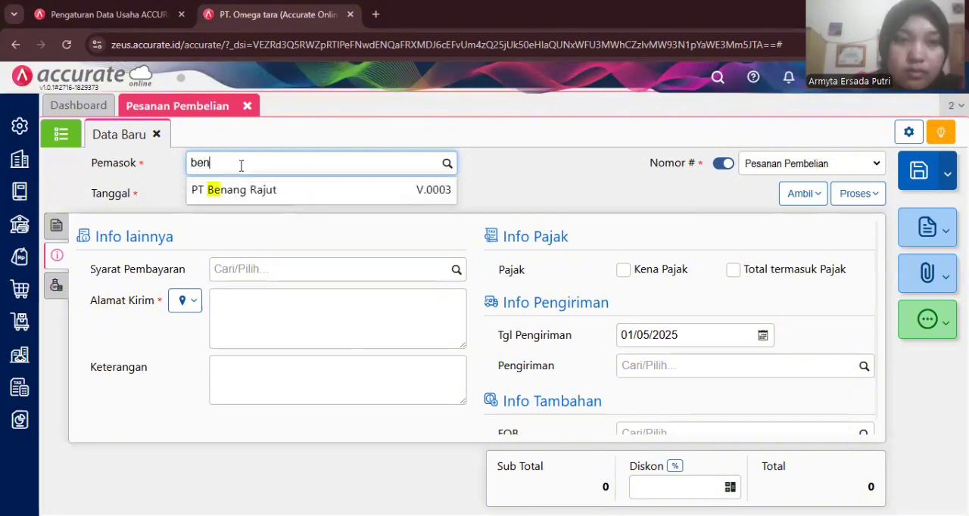
text(en)
click(254, 190)
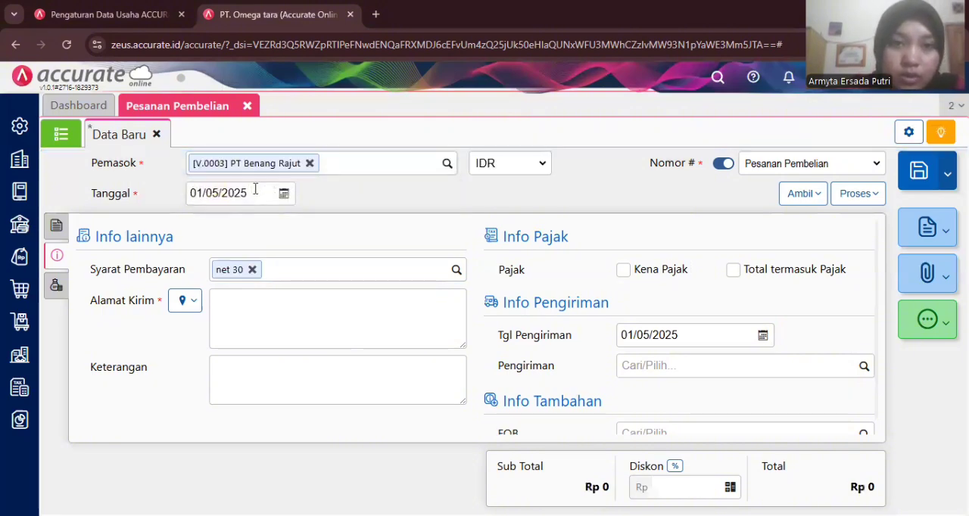
click(247, 194)
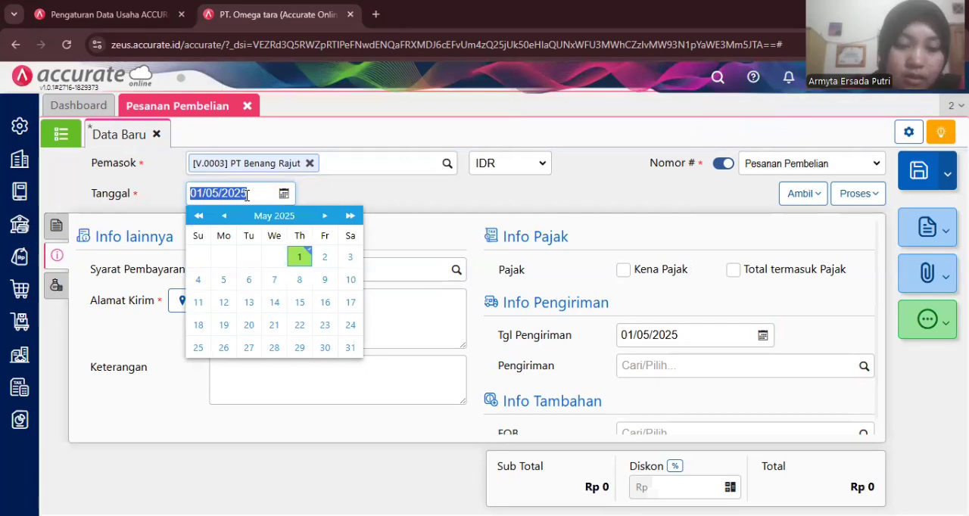
text(03/01/)
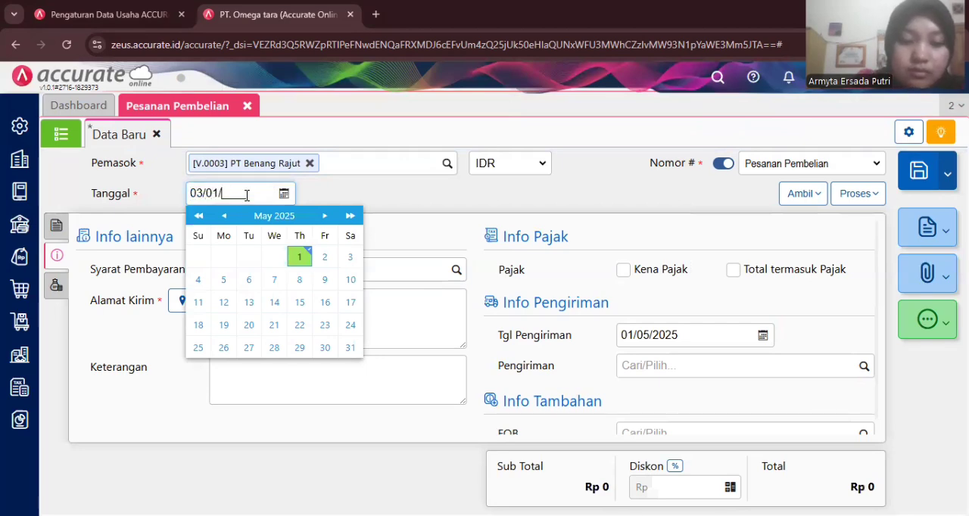
text(2023)
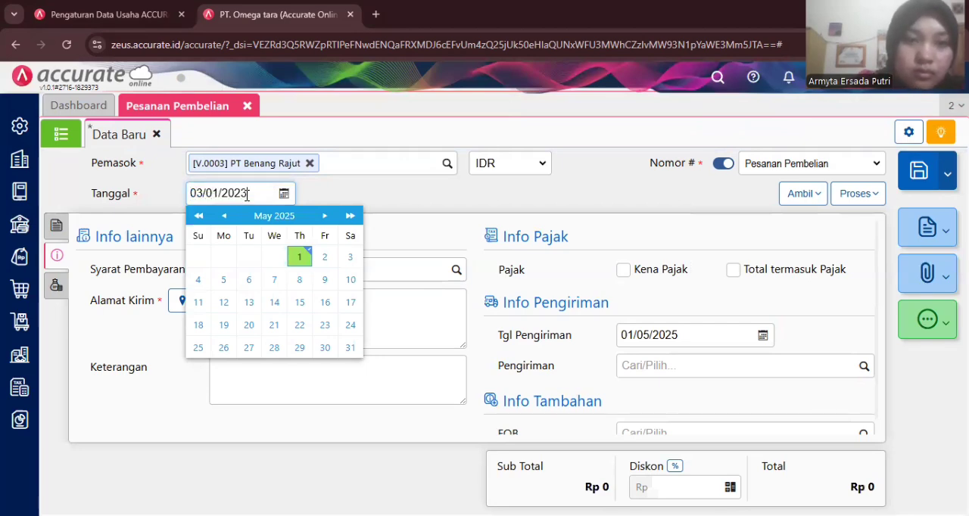
click(349, 191)
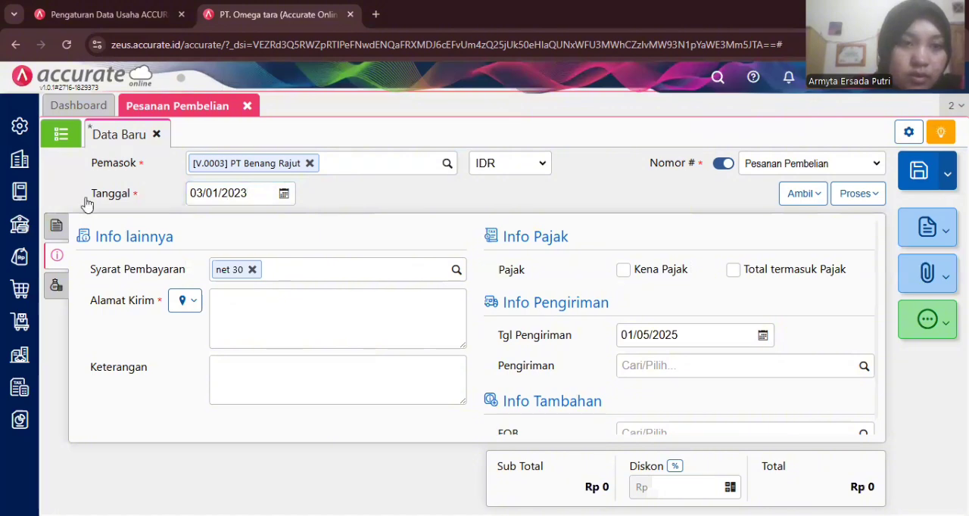
- Copy the Fantofel and Kemeja lines into the purchase order from the item request (Permintaan) dated 02/01/2023
click(56, 225)
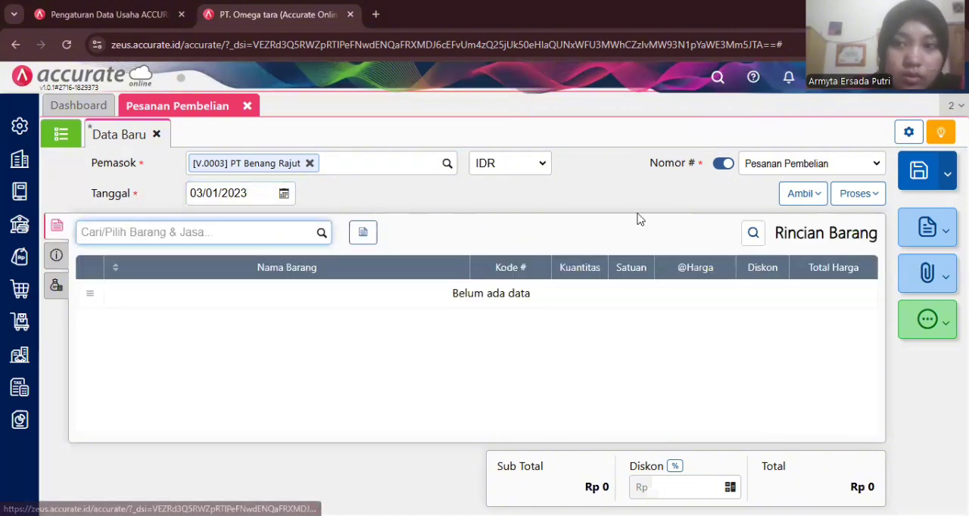
click(795, 193)
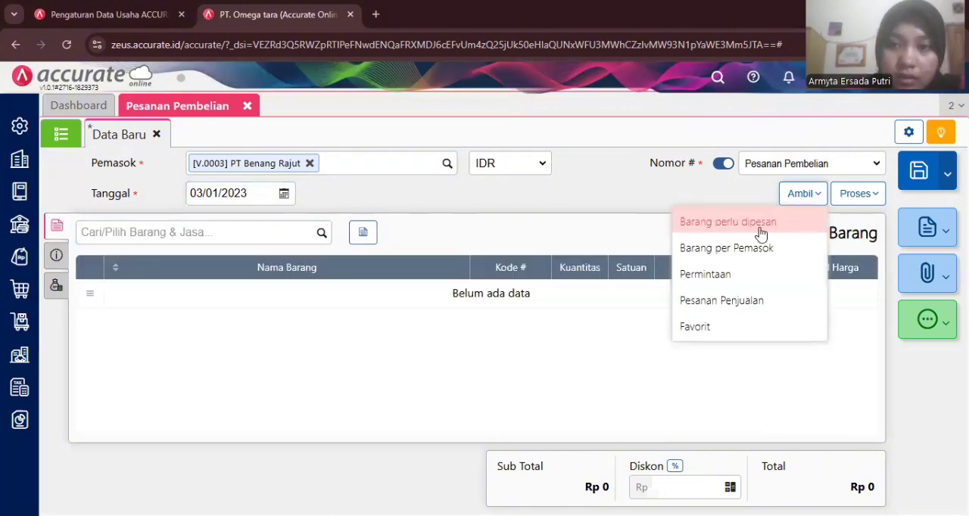
click(737, 275)
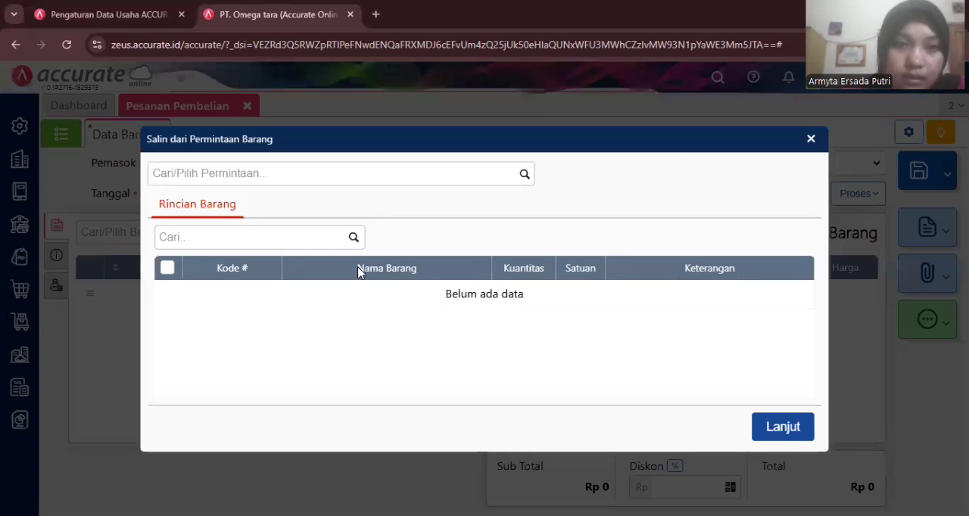
click(526, 173)
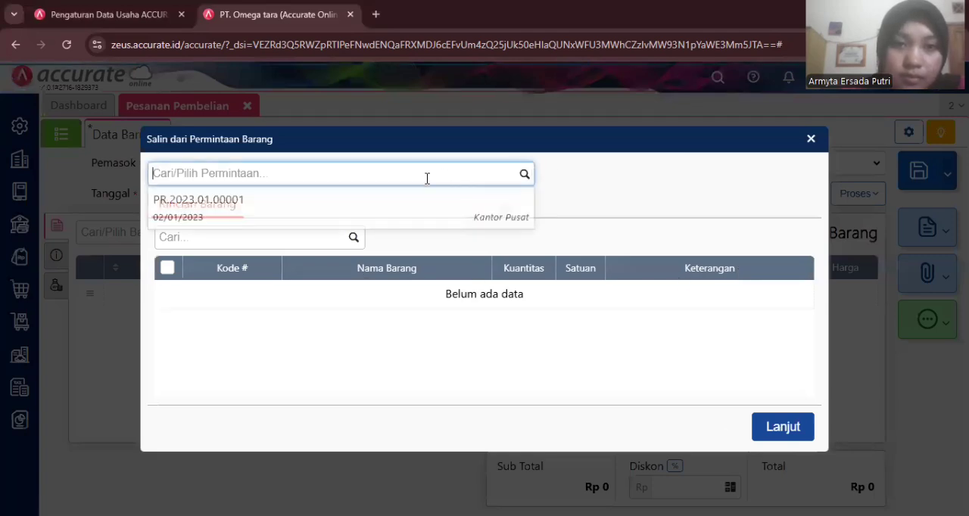
click(341, 209)
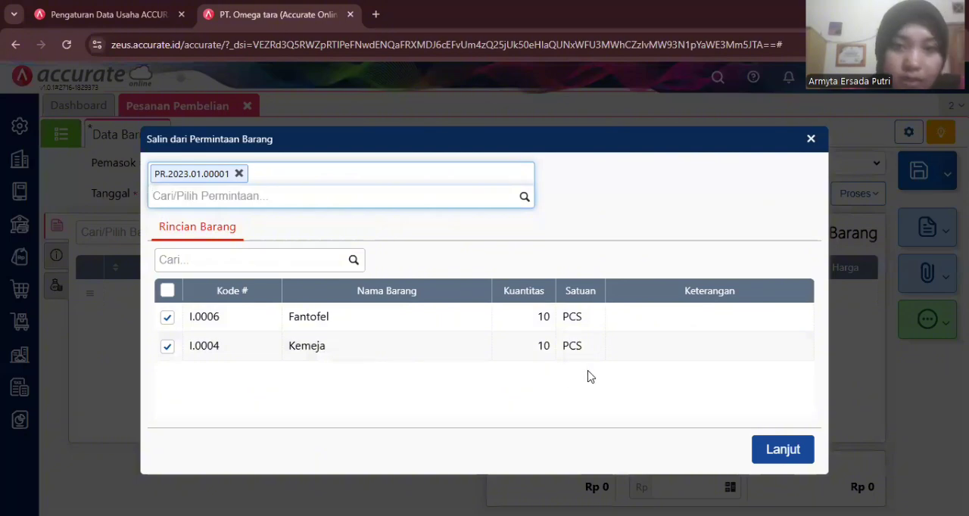
click(774, 451)
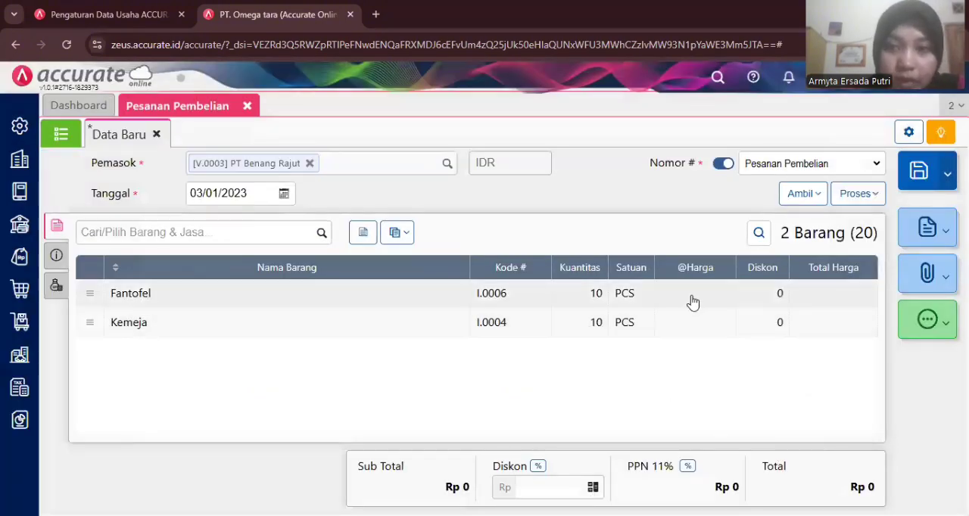
click(692, 302)
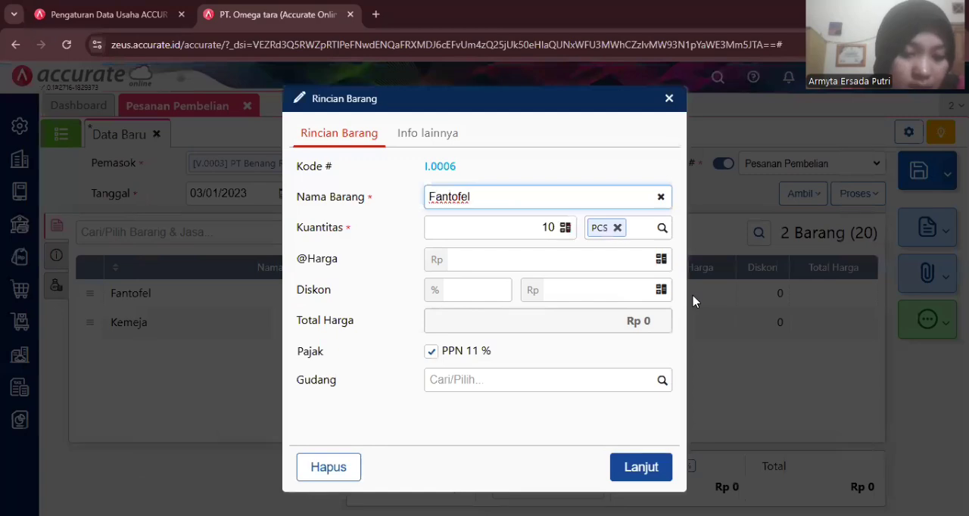
click(539, 265)
text(7700)
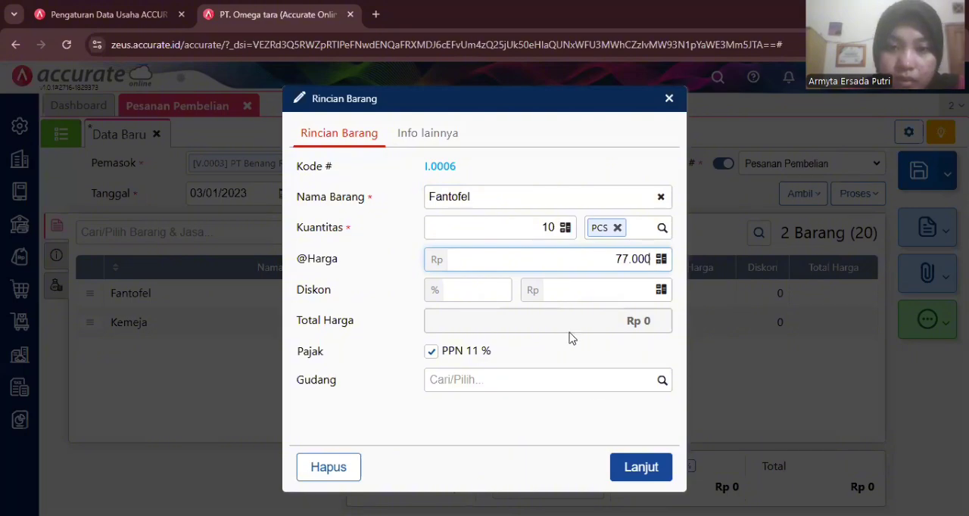
click(632, 468)
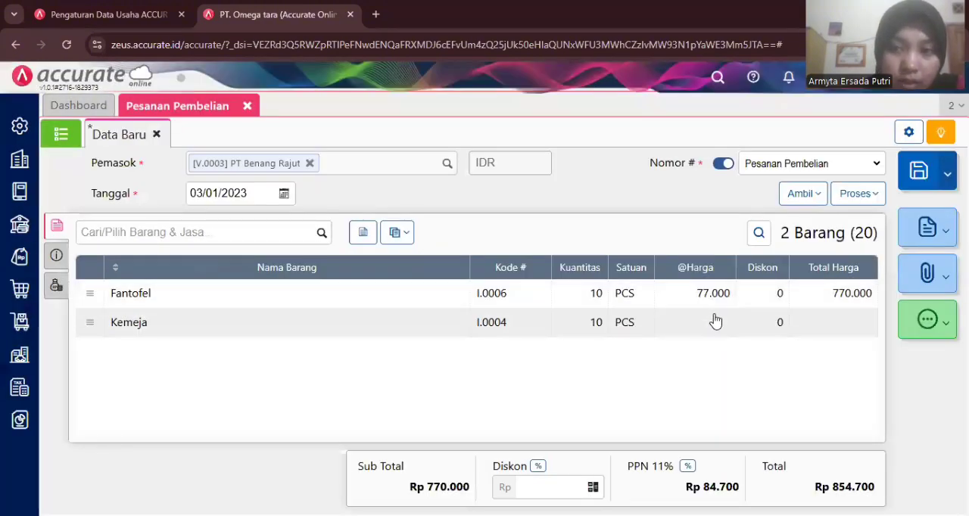
click(716, 321)
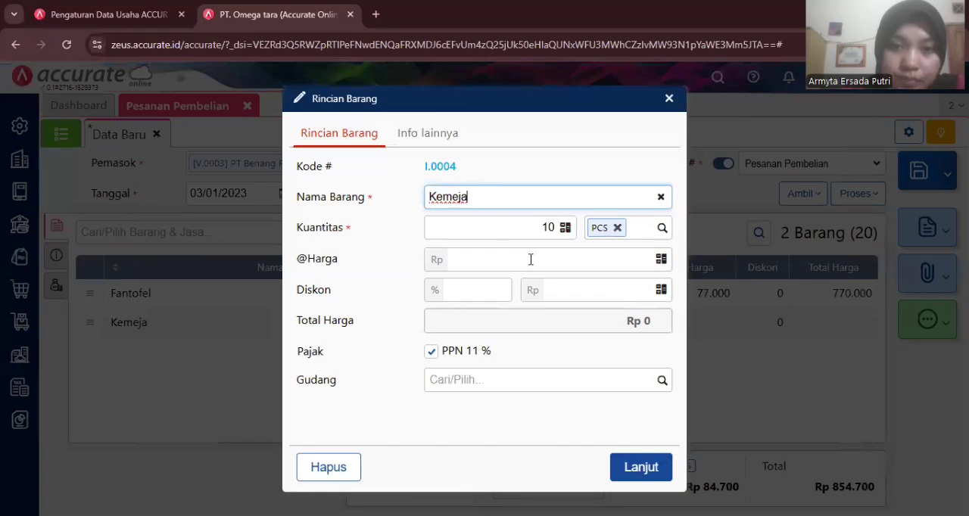
click(560, 265)
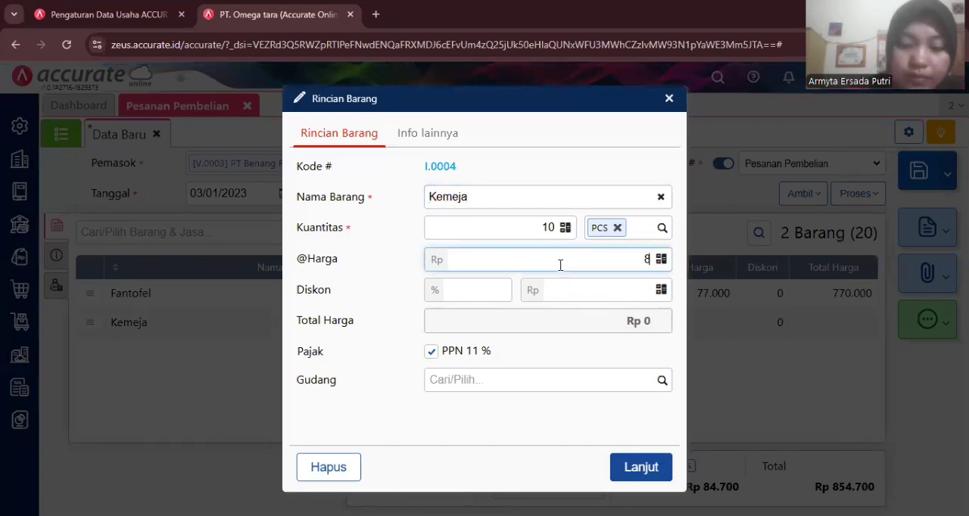
text(88.000)
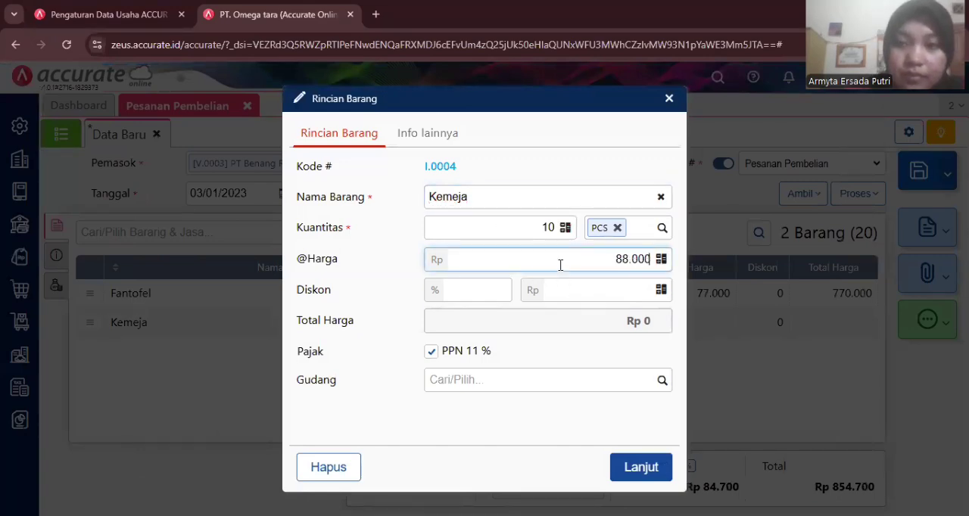
click(640, 468)
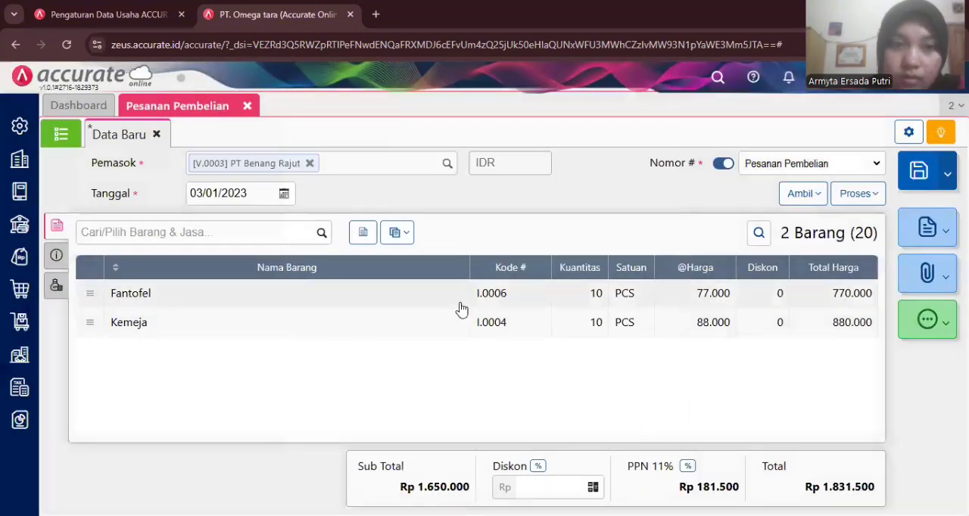
- Fill in the PT Benang Rajut order's shipping address (Alamat Kirim) with the first stored address
click(56, 255)
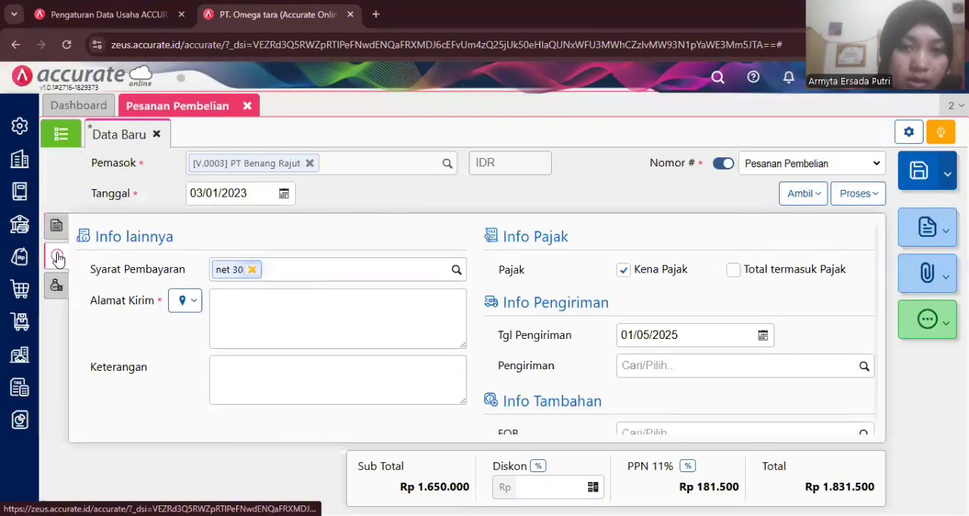
click(191, 305)
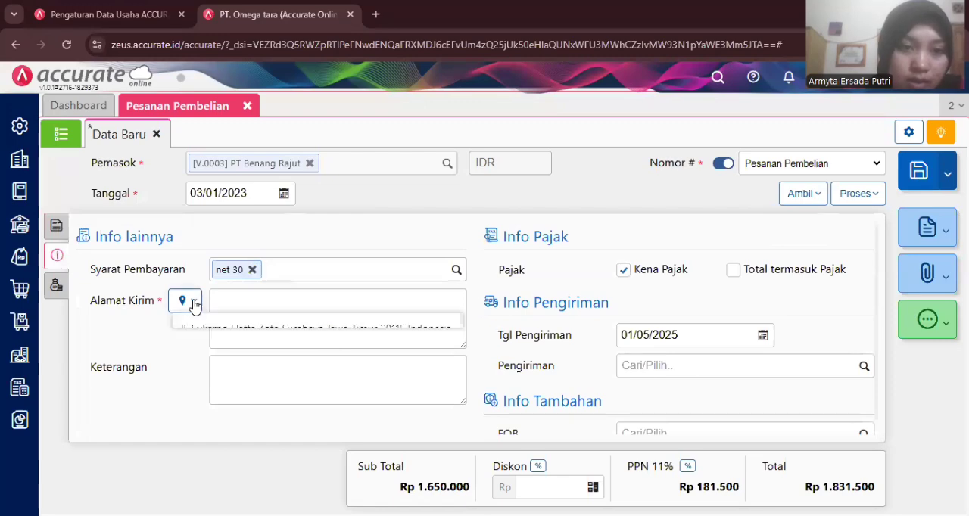
click(191, 329)
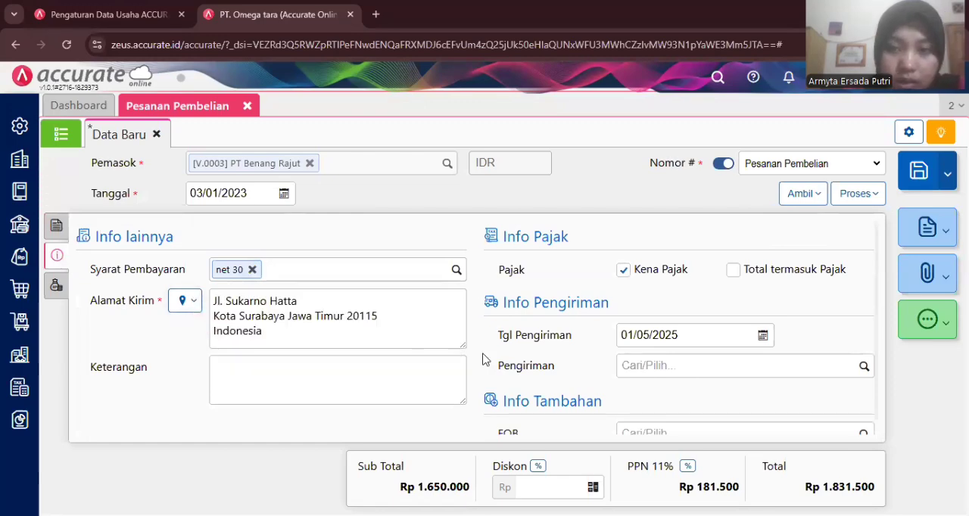
- Set the PT Benang Rajut order's delivery date (Tgl Pengiriman) to 04/01/2023 and save the order
click(652, 333)
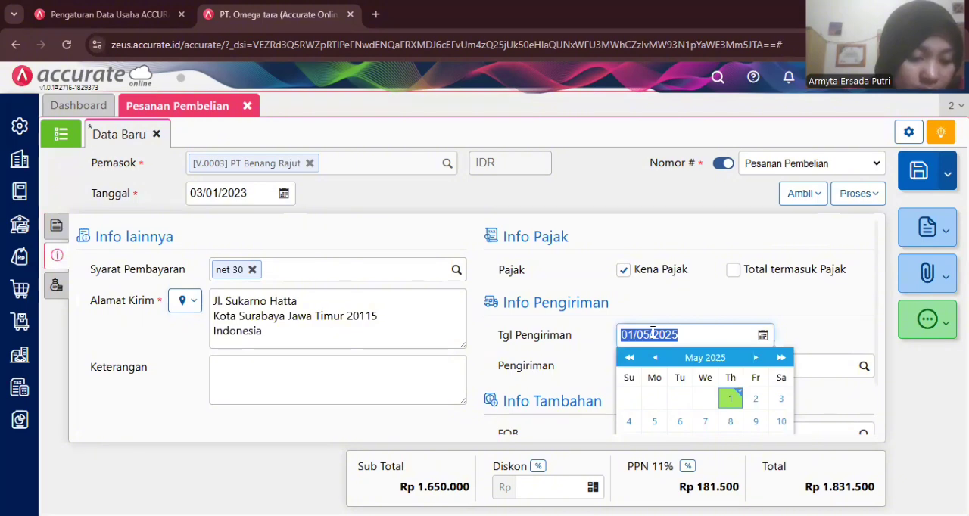
text(0)
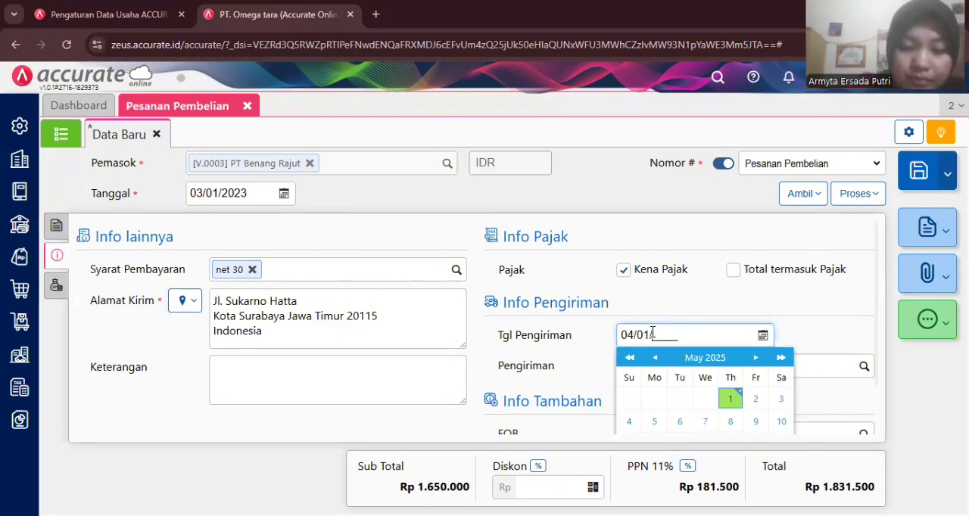
text(4/01/2023)
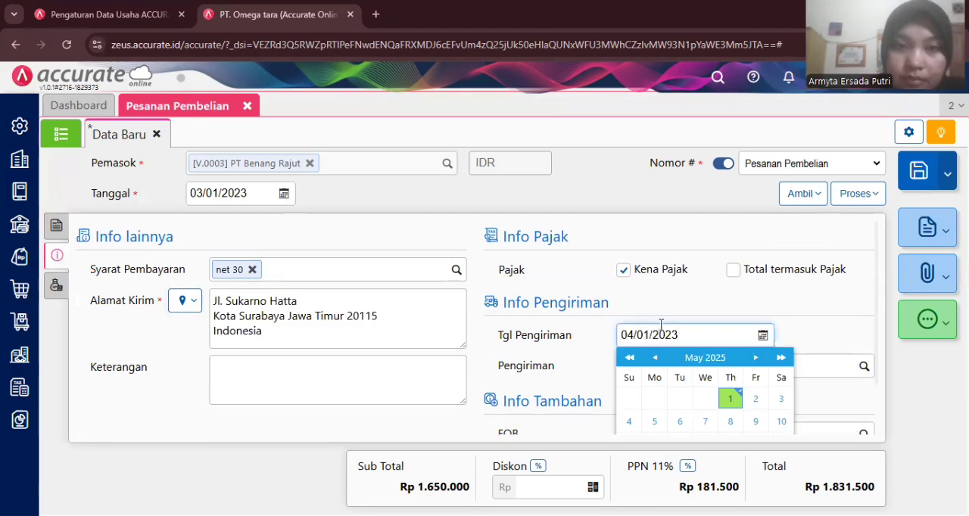
click(686, 309)
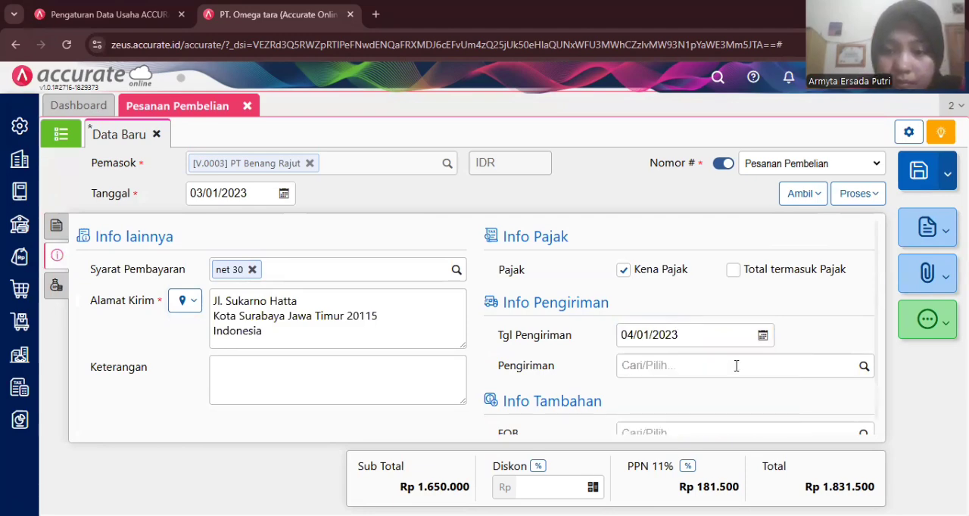
scroll(736, 366, down, 1)
scroll(734, 365, up, 1)
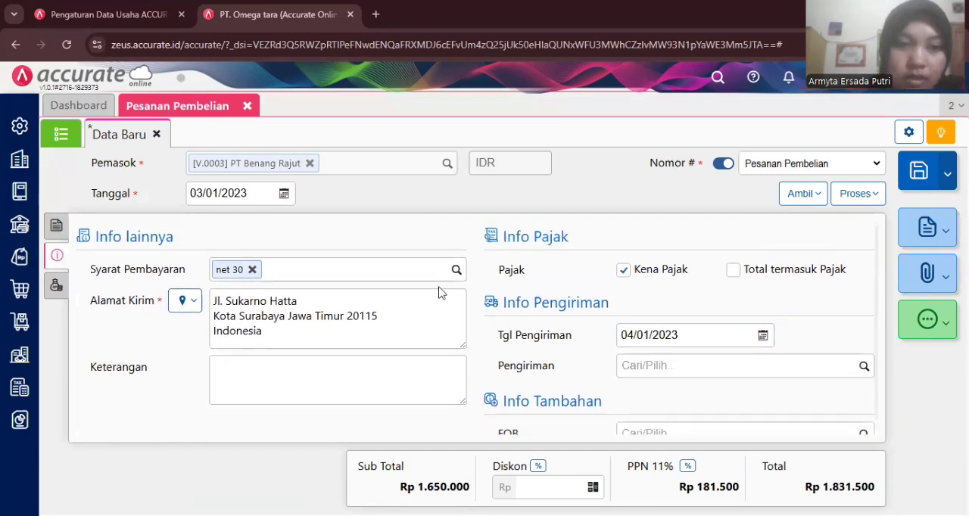
click(923, 171)
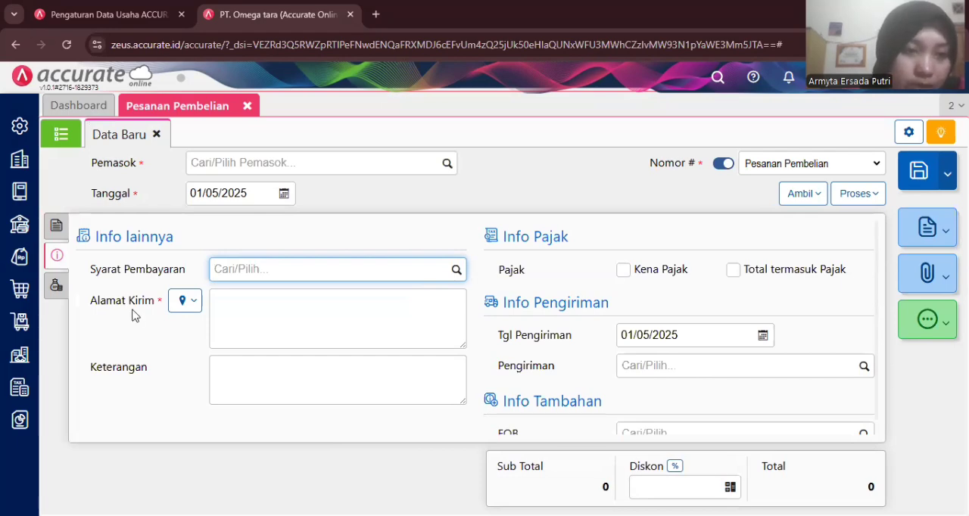
- Open a new goods receipt (Penerimaan Barang) form and close the purchase order form (Pesanan Pembelian)
click(18, 293)
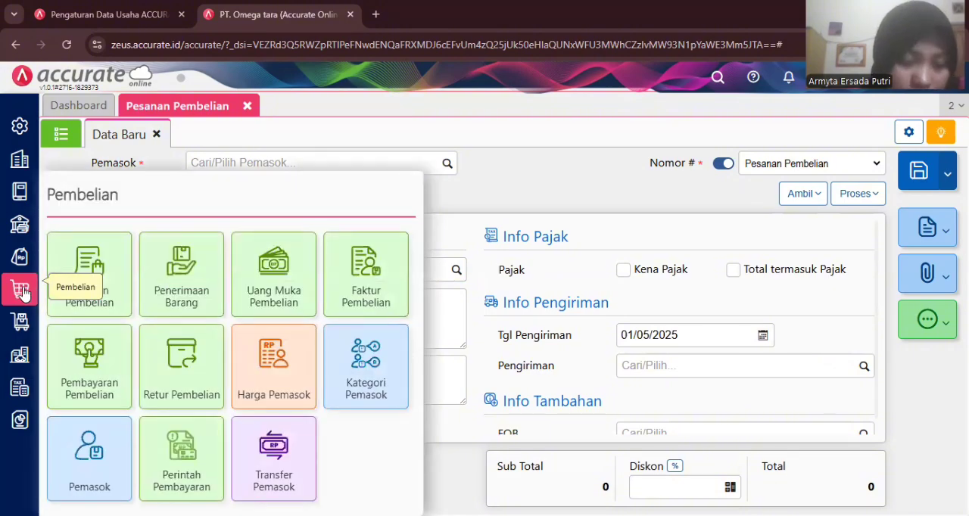
click(170, 265)
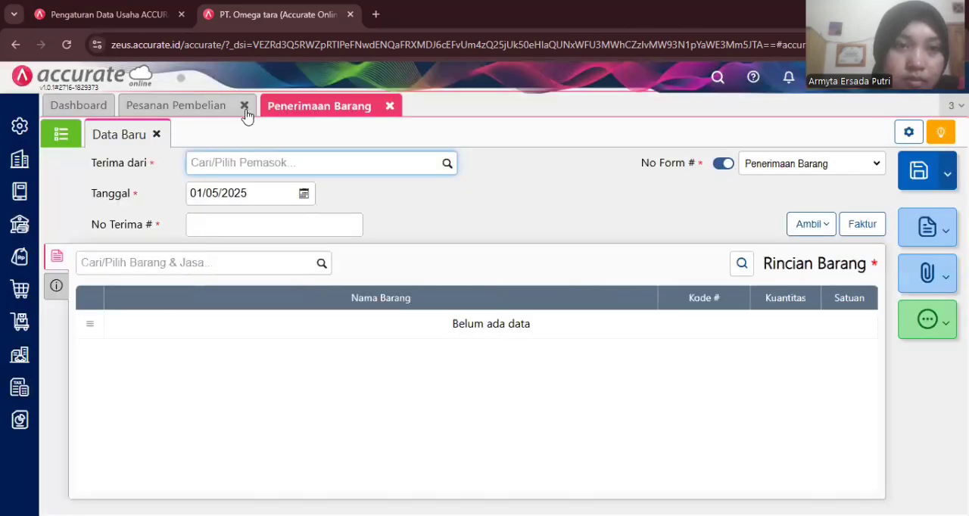
click(244, 107)
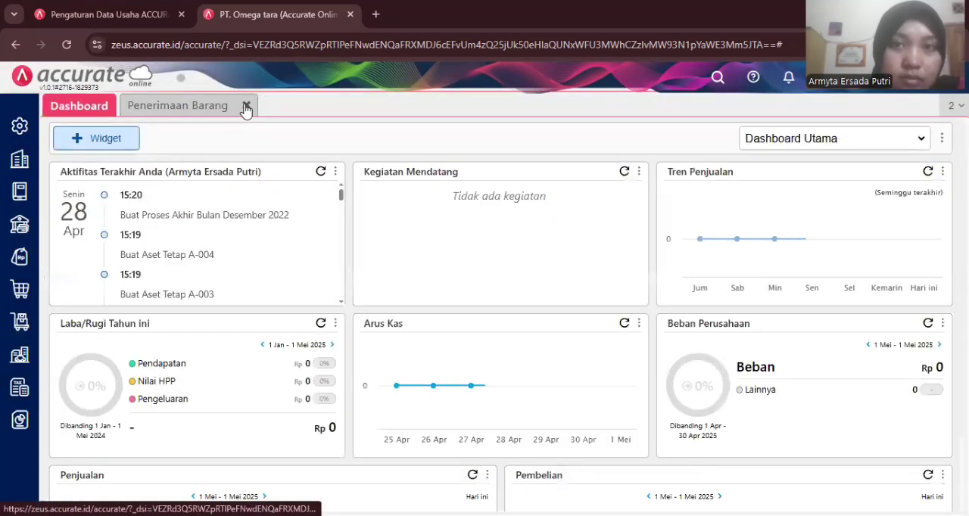
- Return to the new goods receipt and set its supplier (Terima dari) to Pasifik Indonesia
click(200, 104)
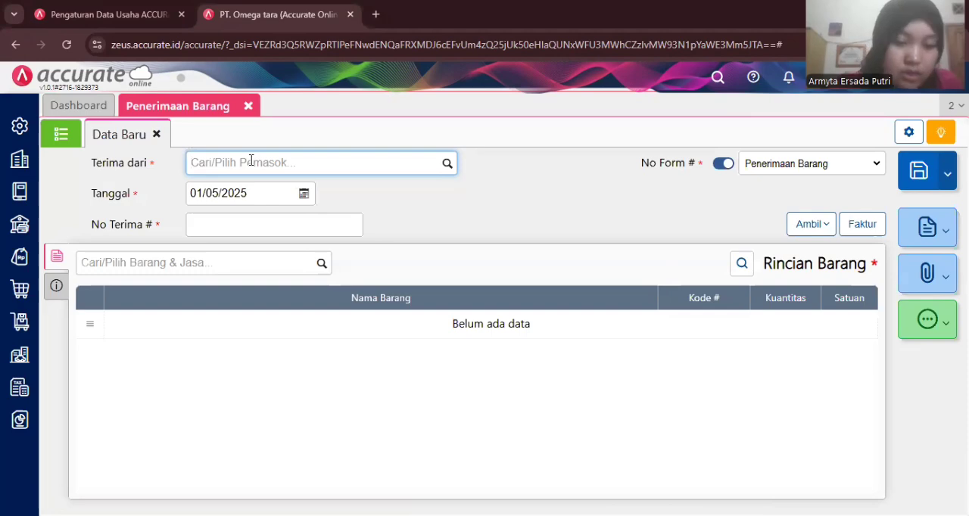
text(pas)
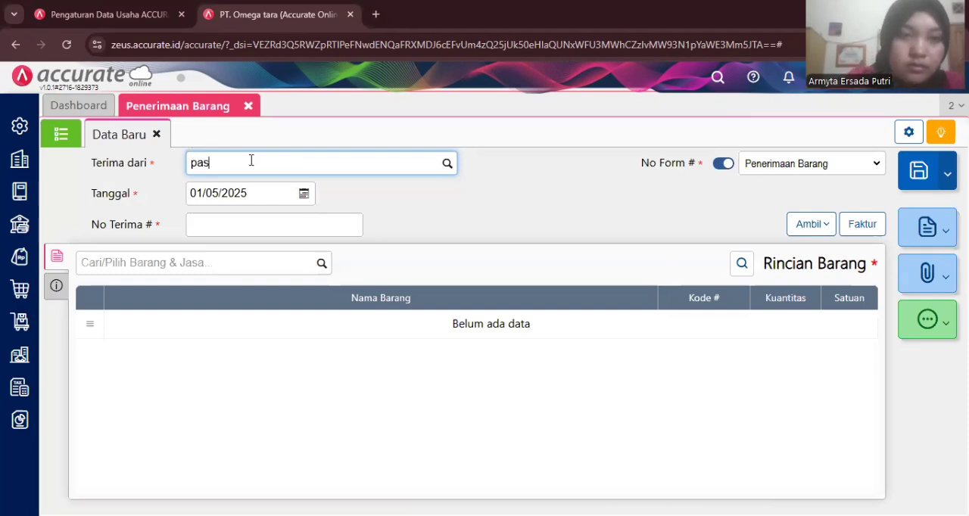
click(265, 189)
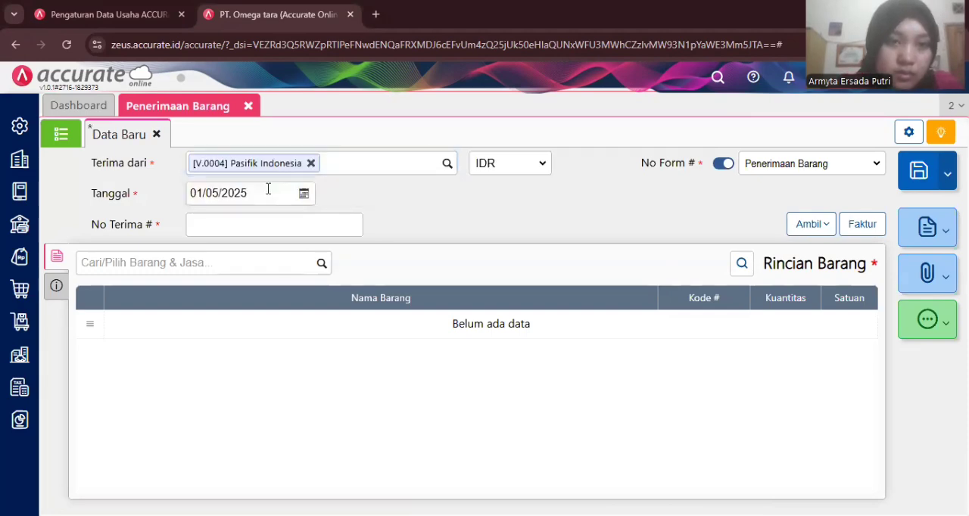
- Set the goods receipt's date (Tanggal) to 04/01/2023 and its receipt number (No Terima) to 9095
click(260, 189)
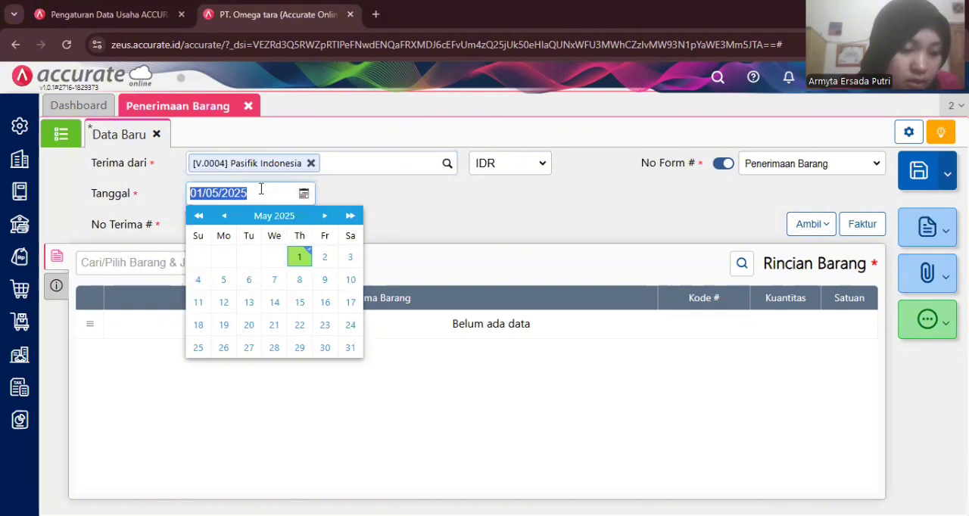
text(04/)
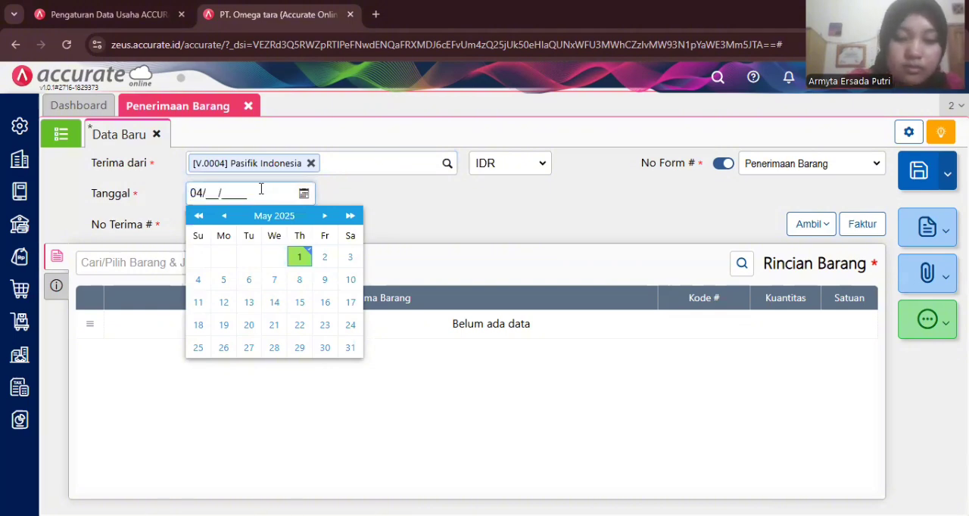
text(01/20)
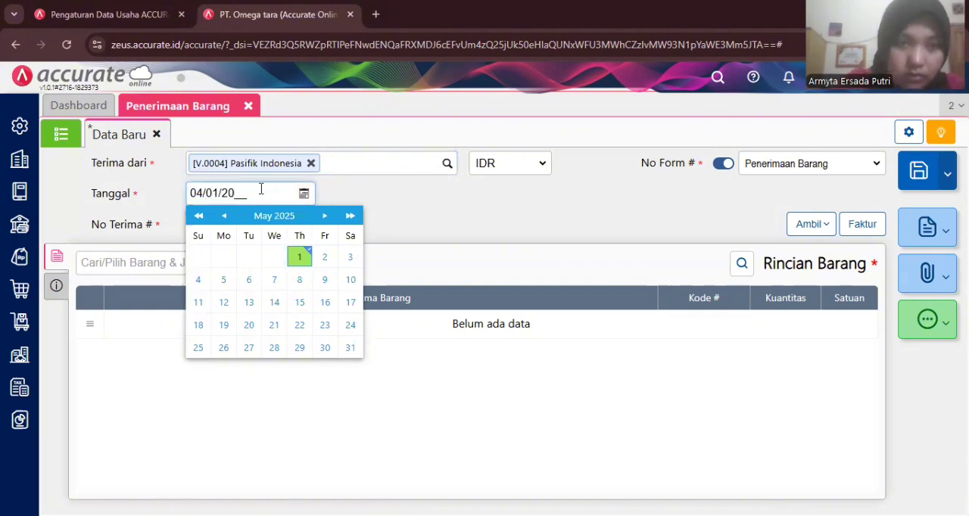
text(23)
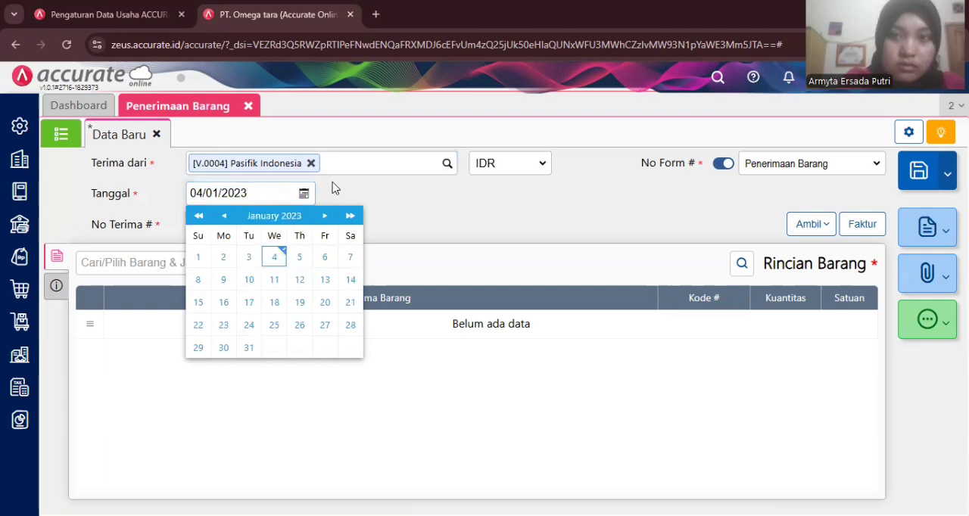
click(335, 188)
click(334, 221)
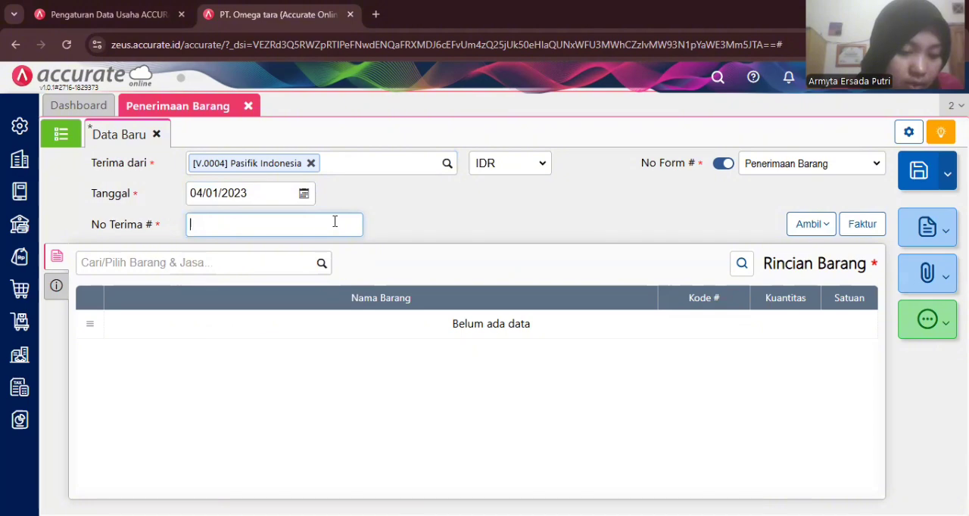
text(9095)
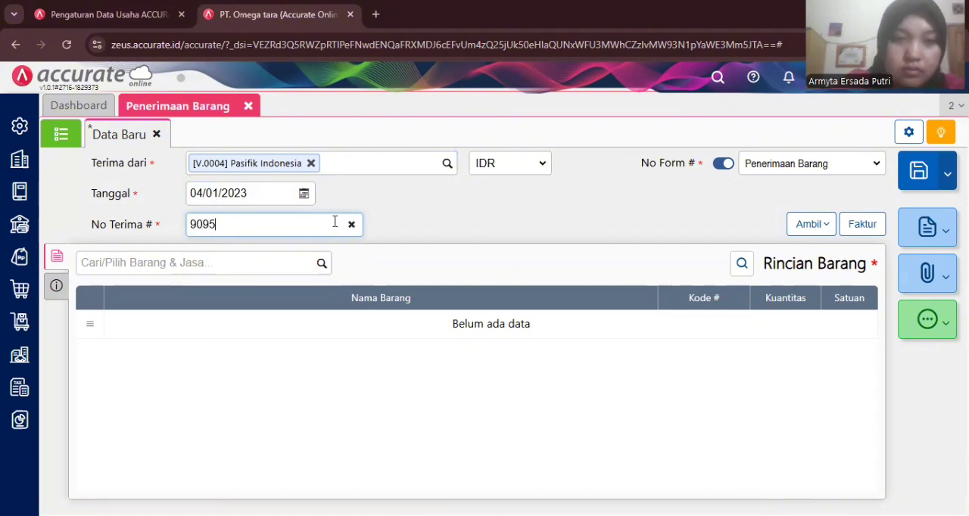
click(444, 222)
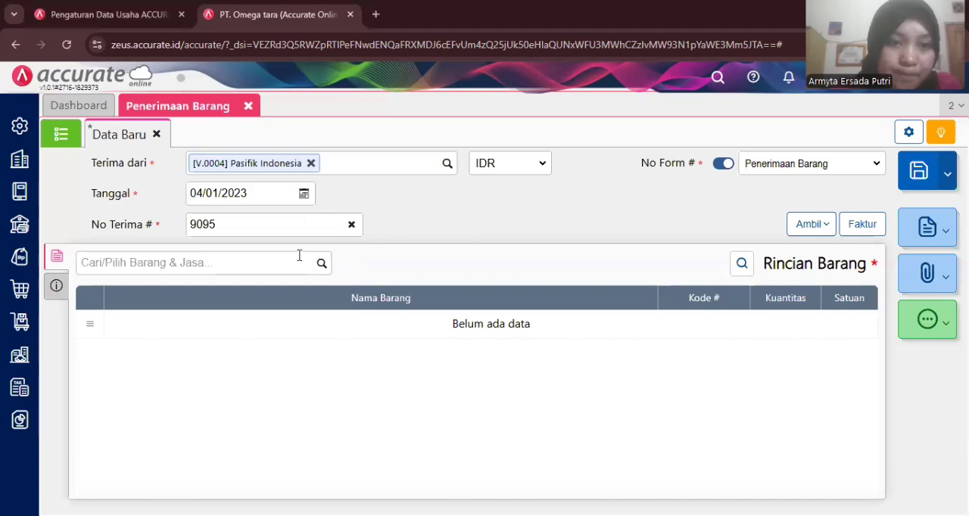
- Copy the Jeans line into the goods receipt from Pasifik Indonesia's purchase order (Pesanan) dated 03/01/2023
click(253, 266)
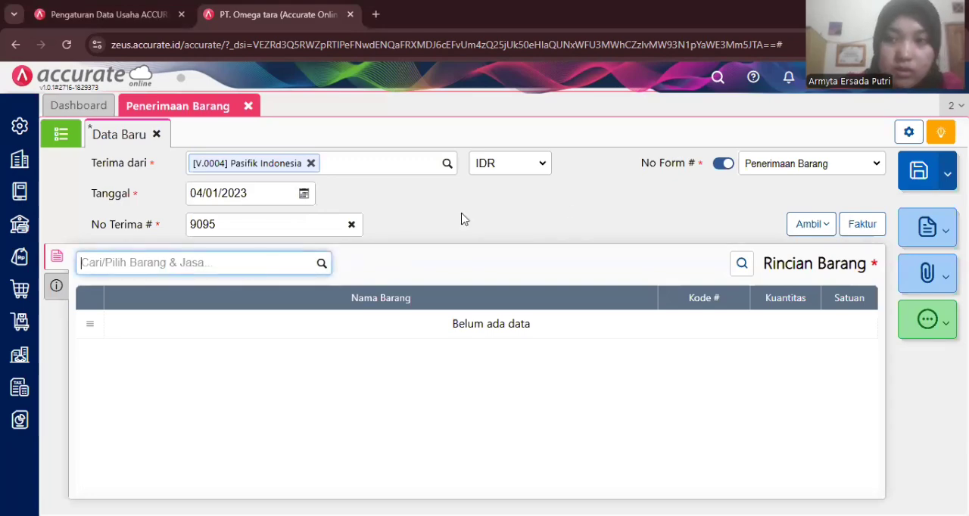
click(810, 222)
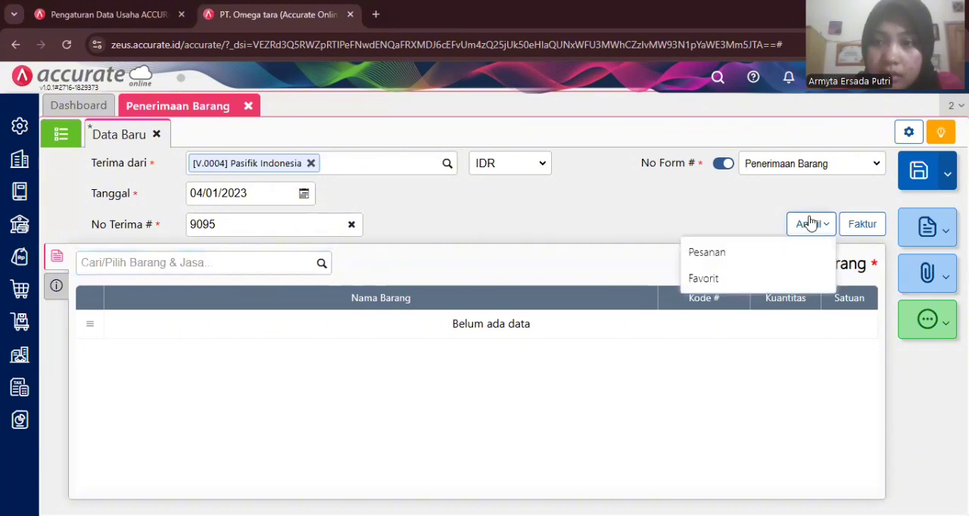
click(761, 253)
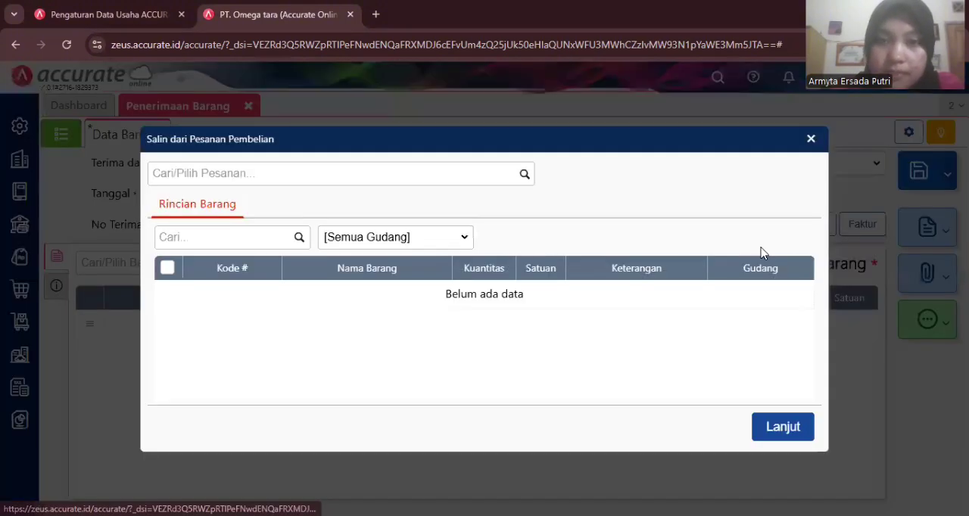
click(519, 175)
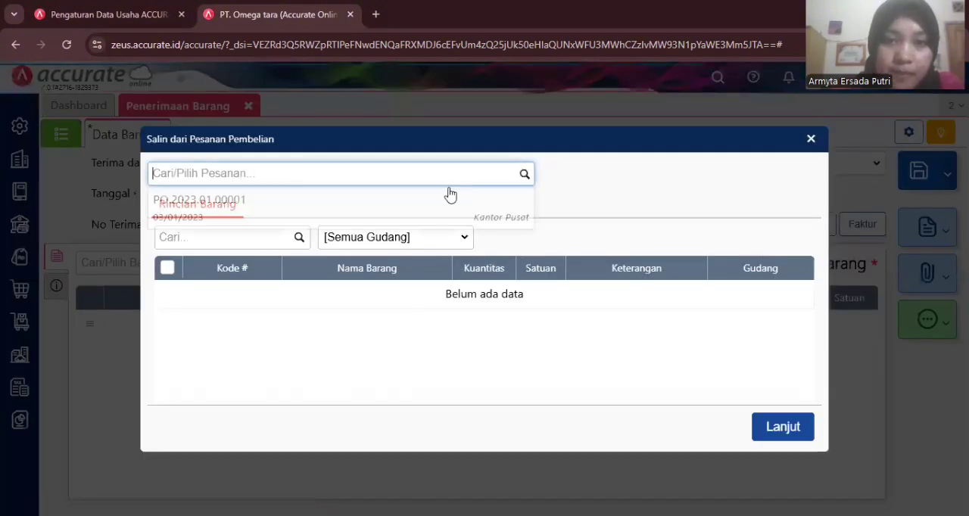
click(346, 205)
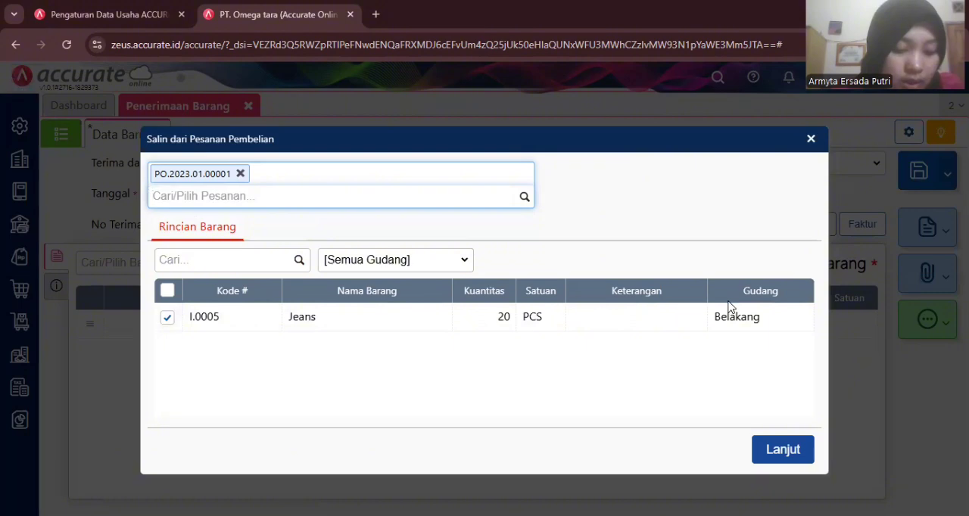
click(775, 452)
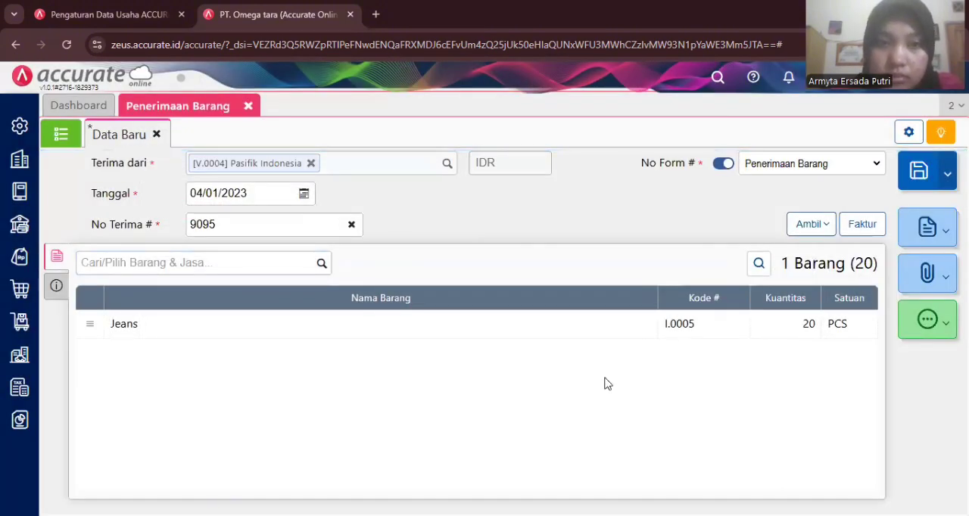
- Change the warehouse (Gudang) of the receipt's Jeans line to Store
click(548, 324)
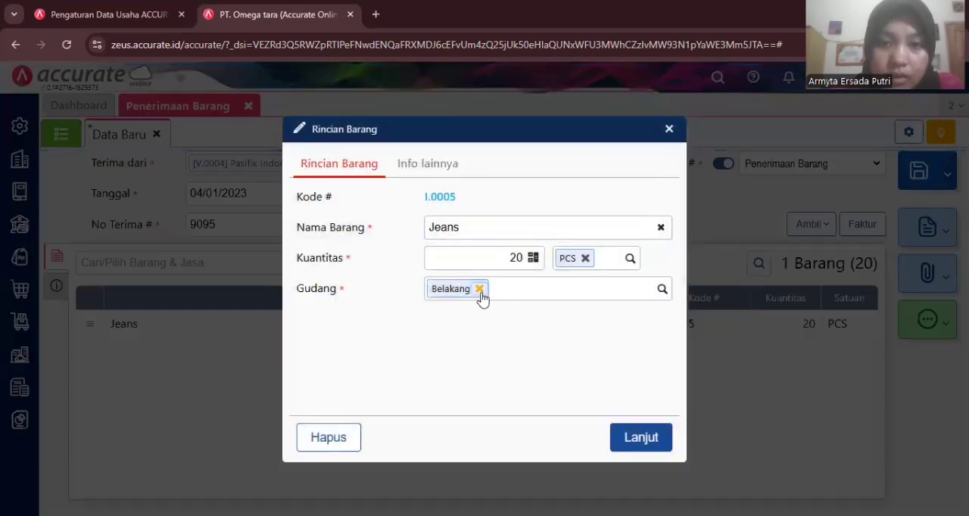
click(480, 292)
click(663, 289)
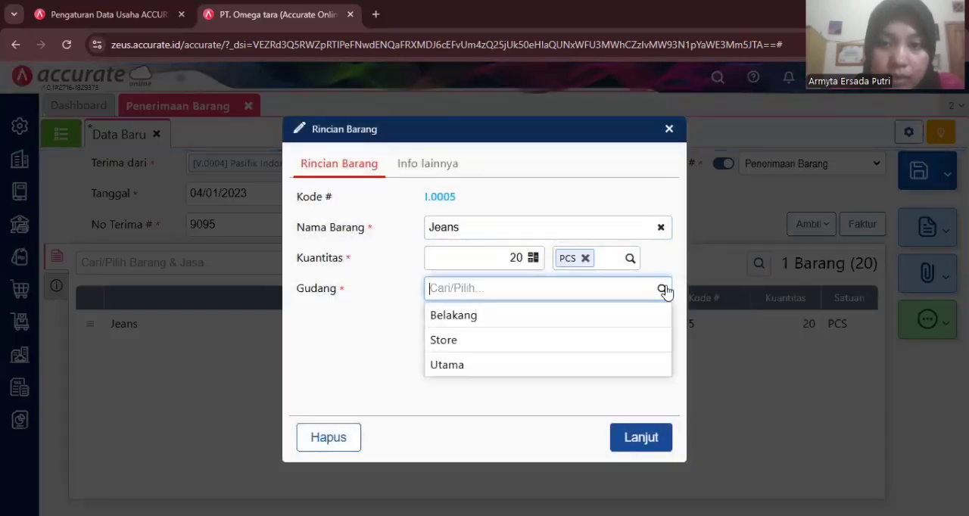
click(505, 342)
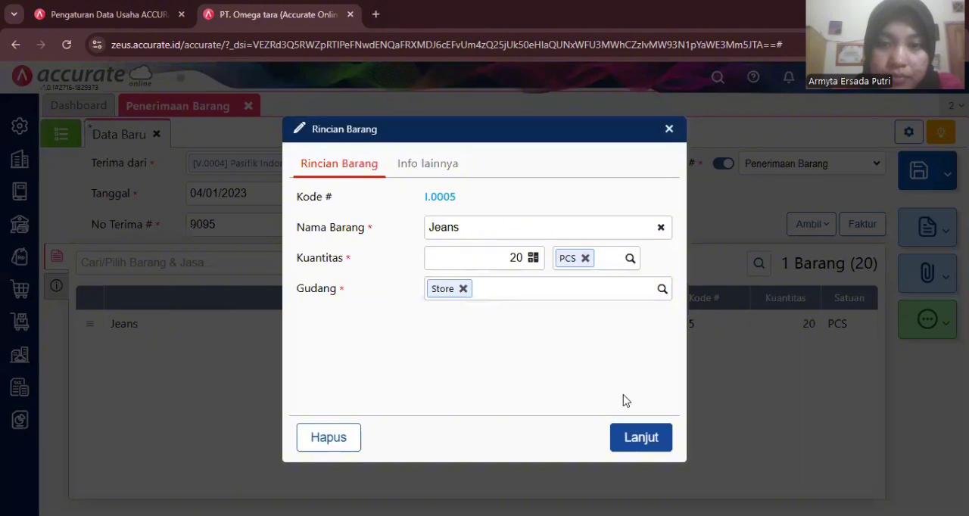
click(643, 437)
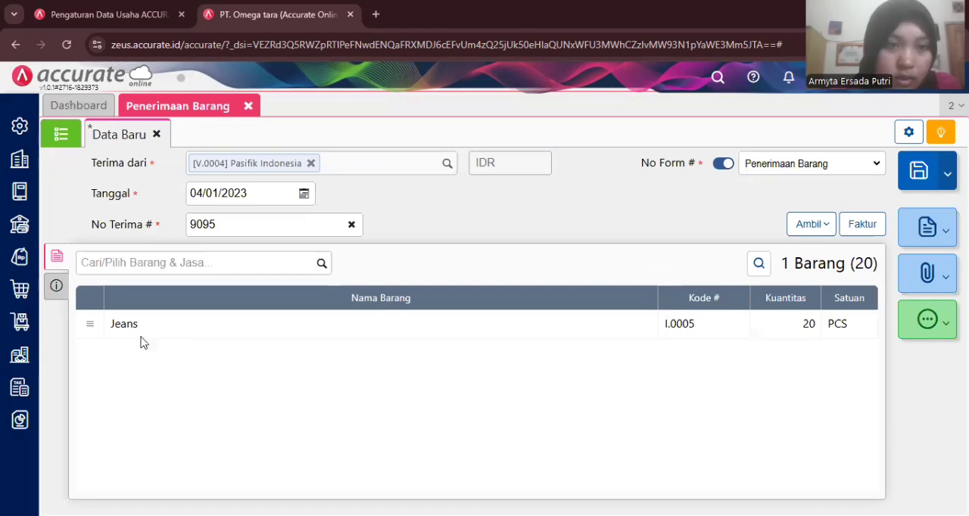
- Add Mobil Box as a new shipping method (Pengiriman) in the receipt's additional info and save the goods receipt
click(57, 286)
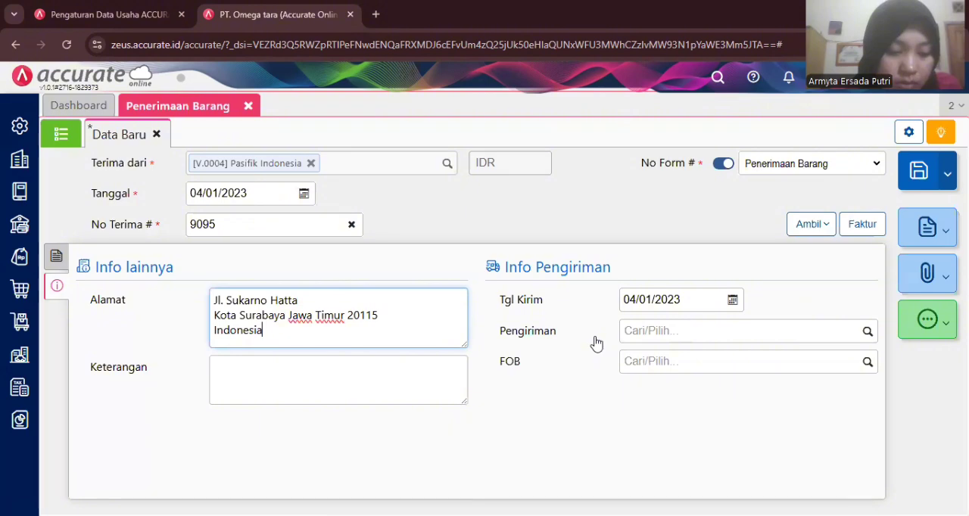
click(679, 333)
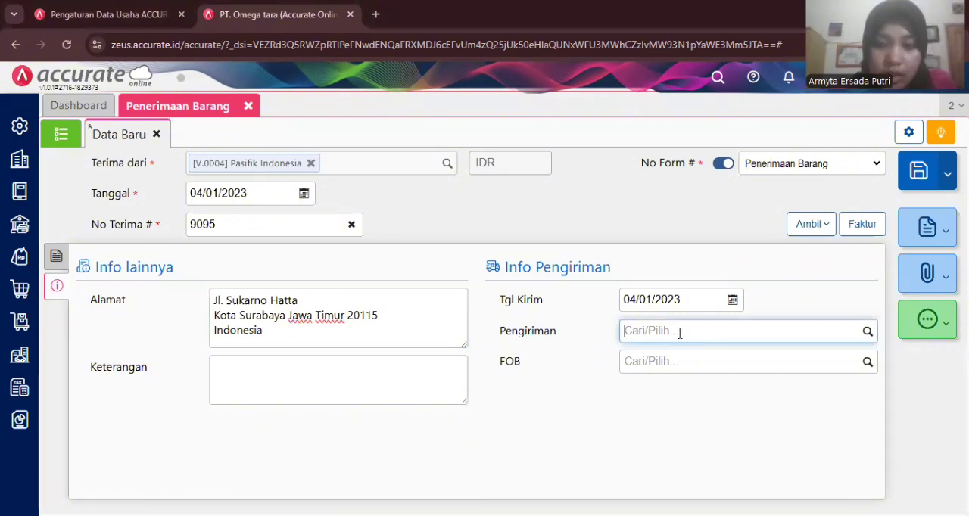
text(m)
key(BackSpace)
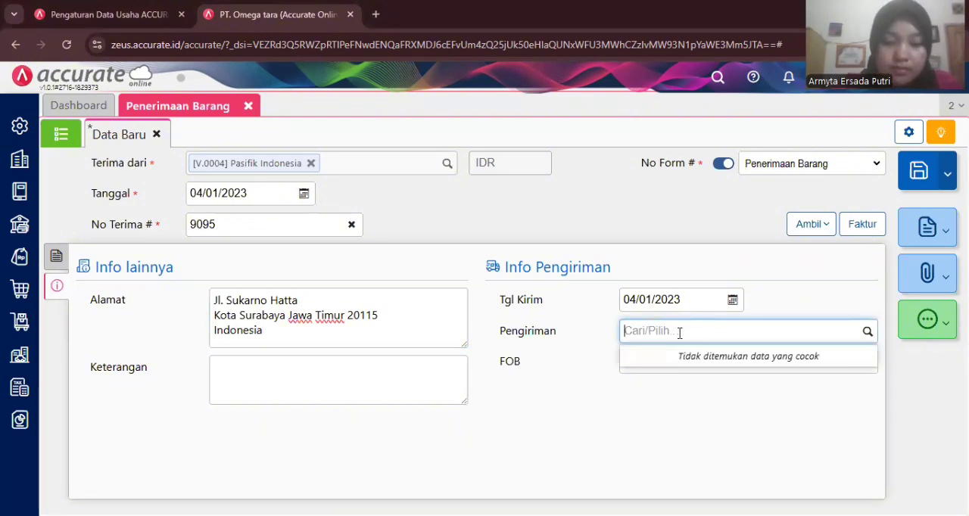
text(MO)
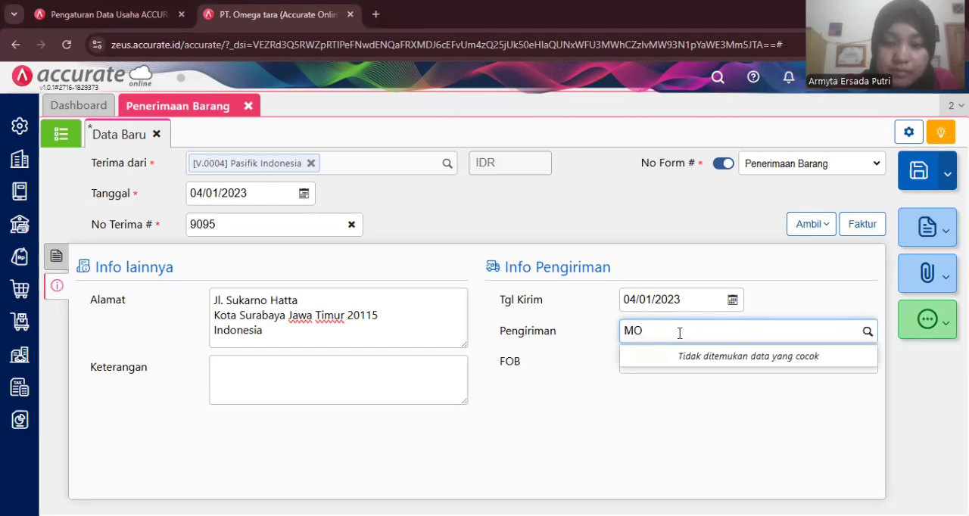
key(BackSpace)
text(ov)
key(BackSpace)
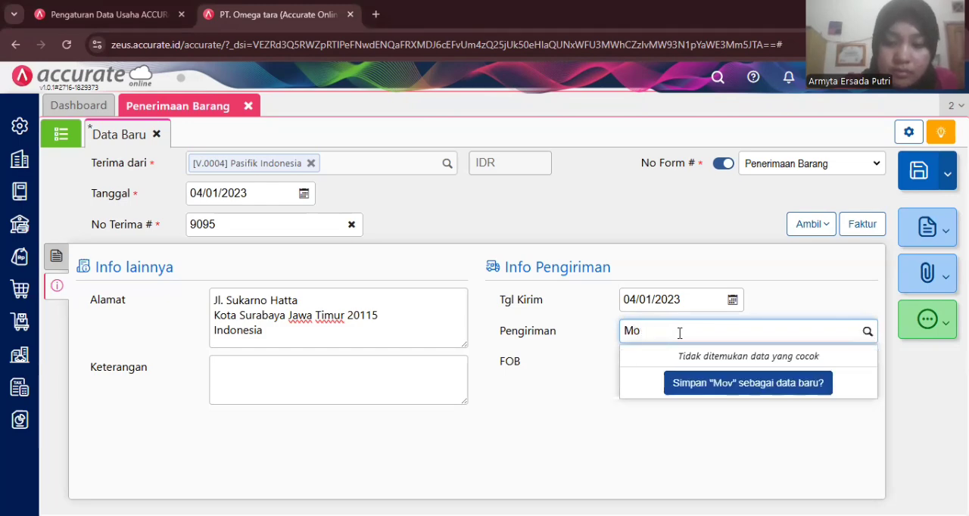
text(bil B)
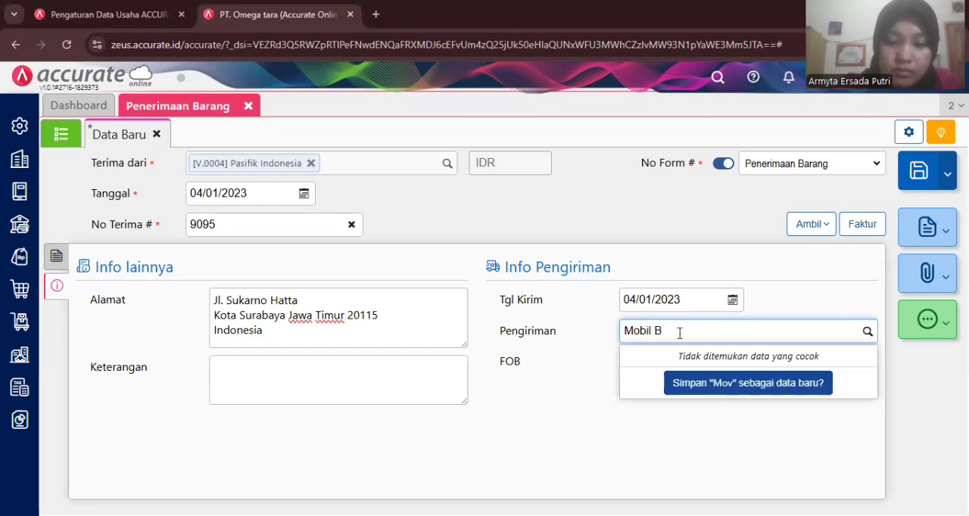
text(o)
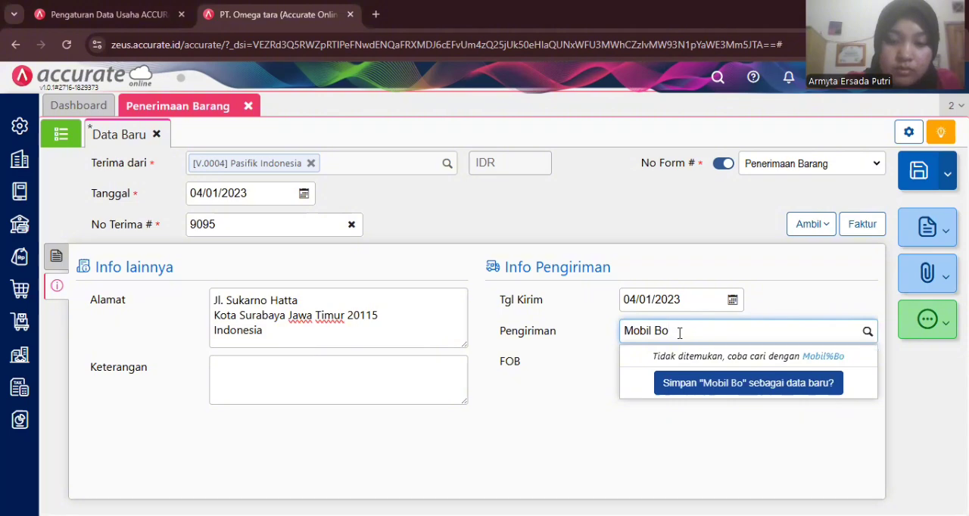
text(x)
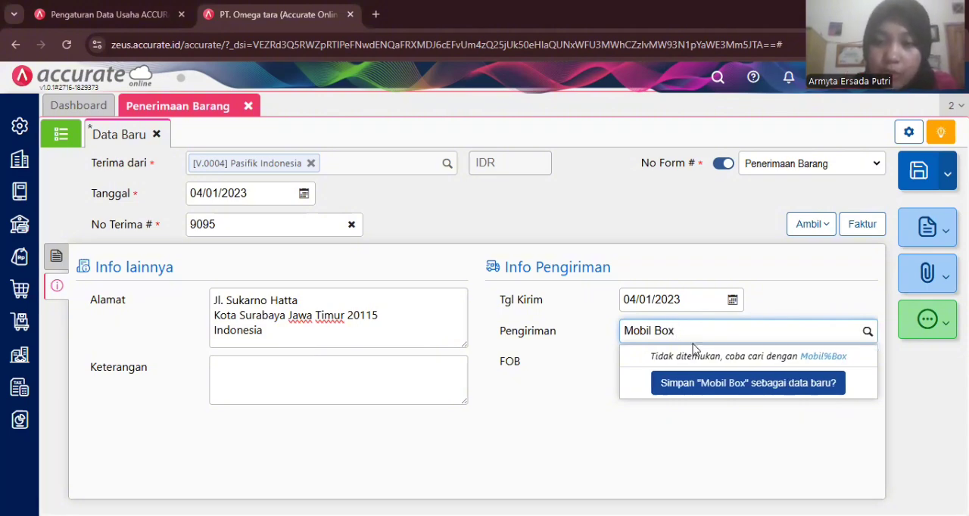
click(665, 387)
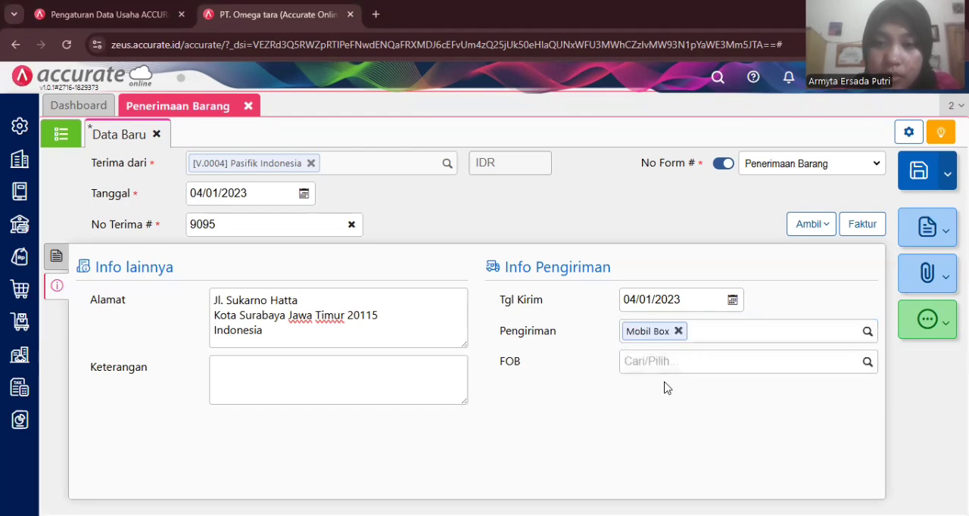
click(929, 167)
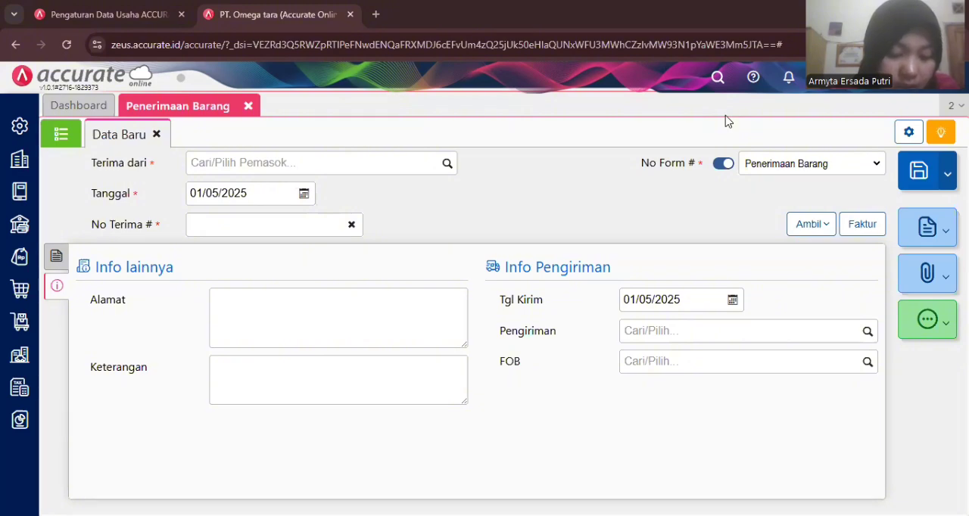
- Close the goods receipt form and open a new purchase invoice (Faktur Pembelian)
click(248, 107)
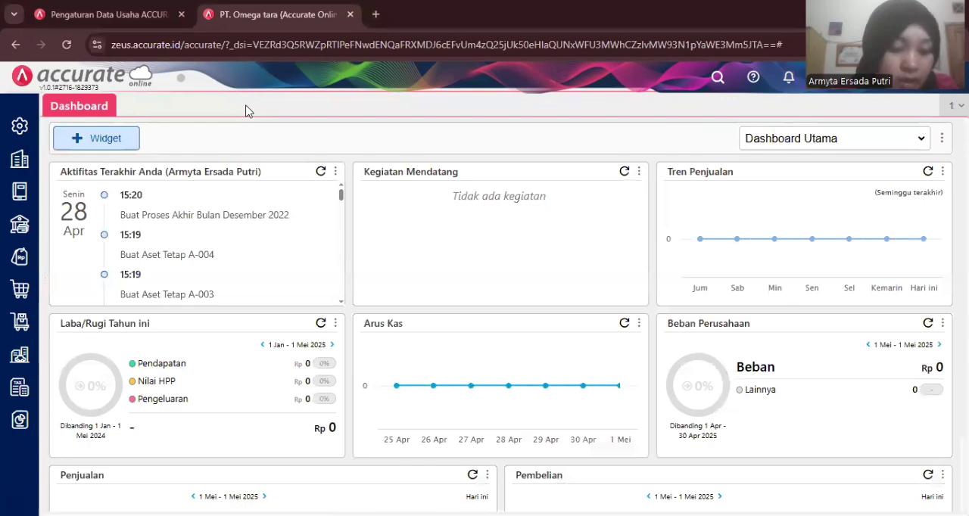
click(29, 295)
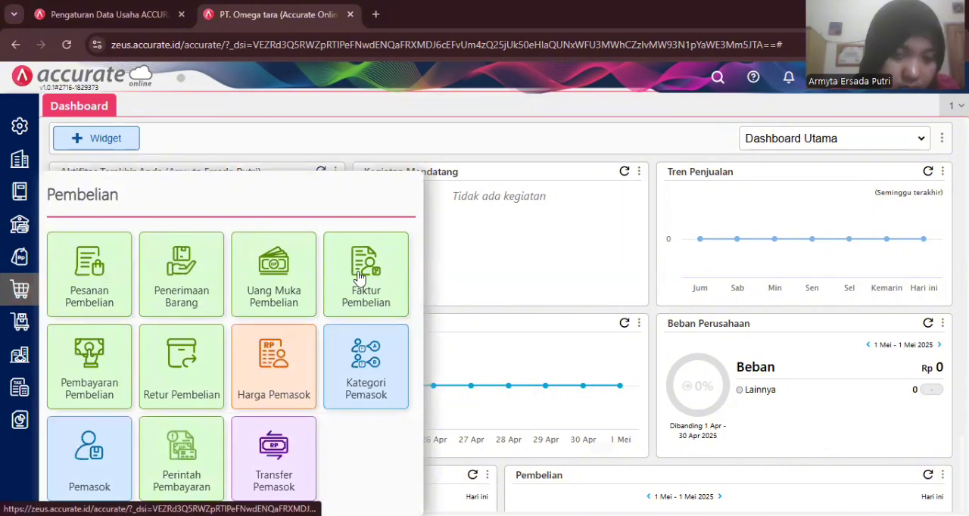
click(359, 278)
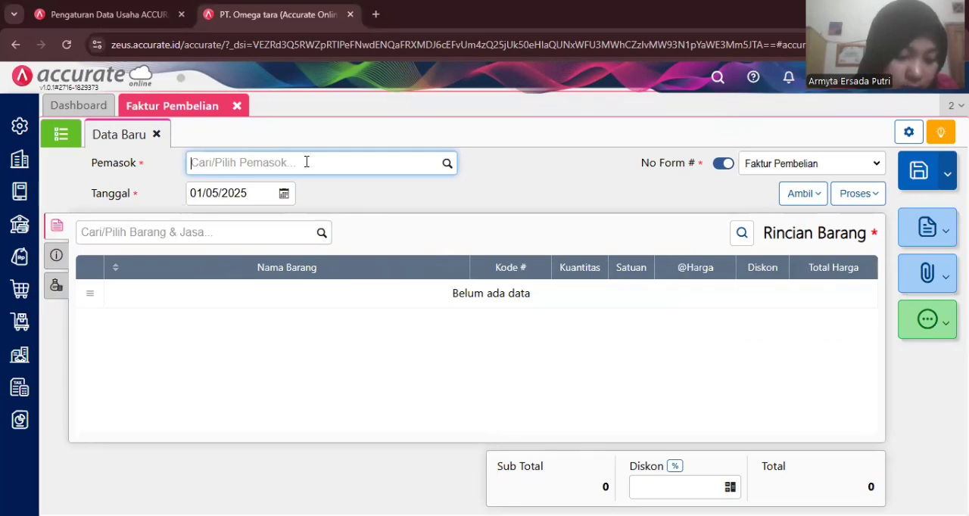
- Set the purchase invoice's supplier (Pemasok) to PT Benang Rajut and its date (Tanggal) to 05/01/2023
text(ben)
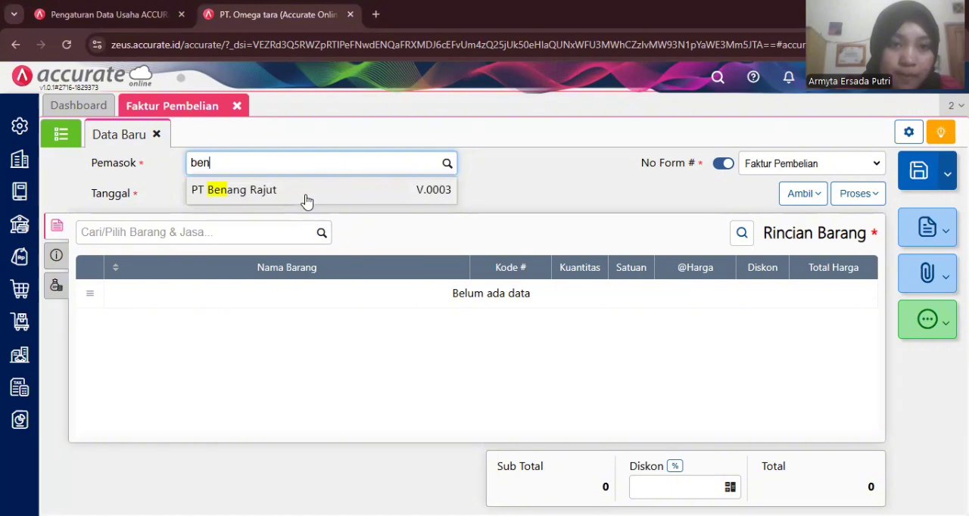
click(307, 199)
click(249, 193)
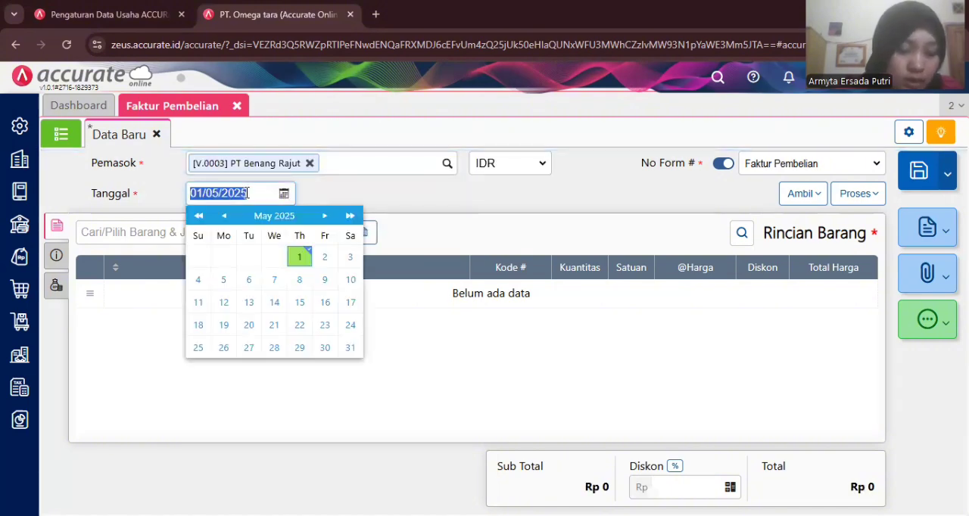
text(05/01/2)
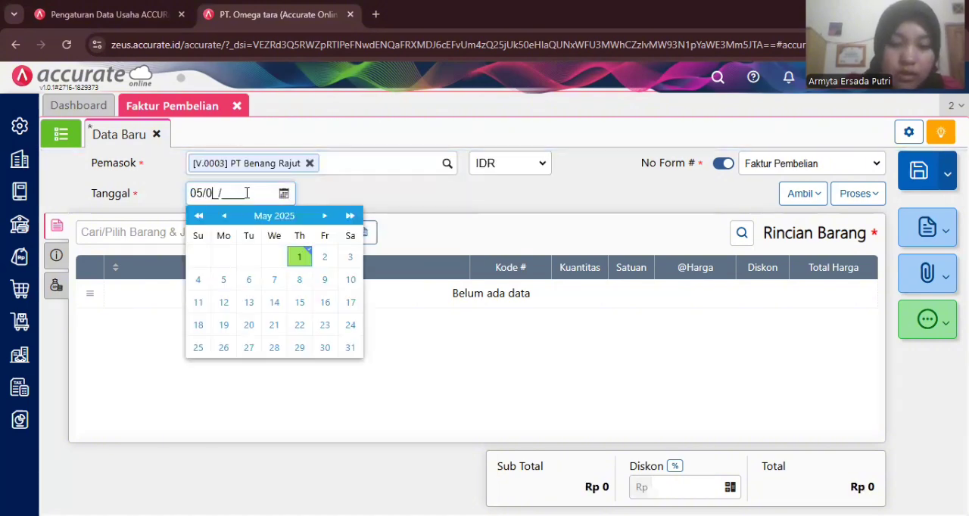
text(023)
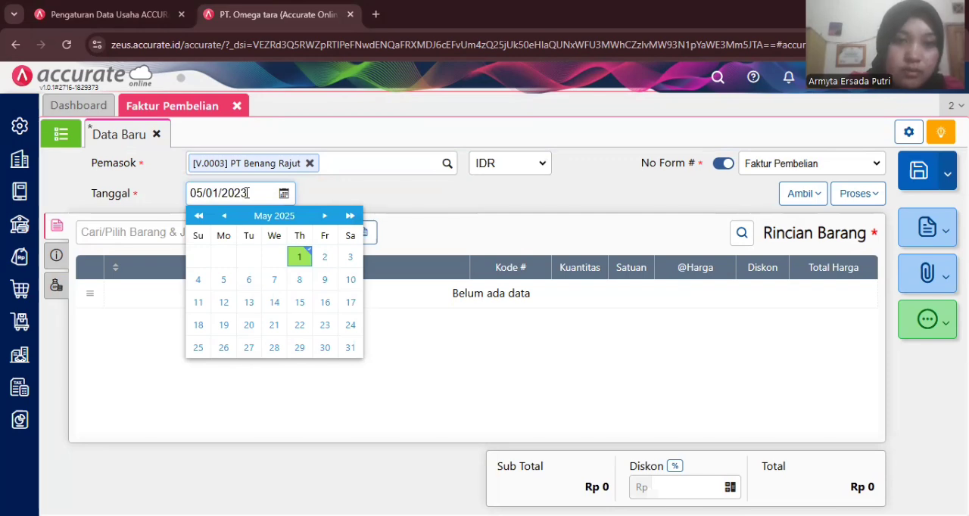
click(321, 197)
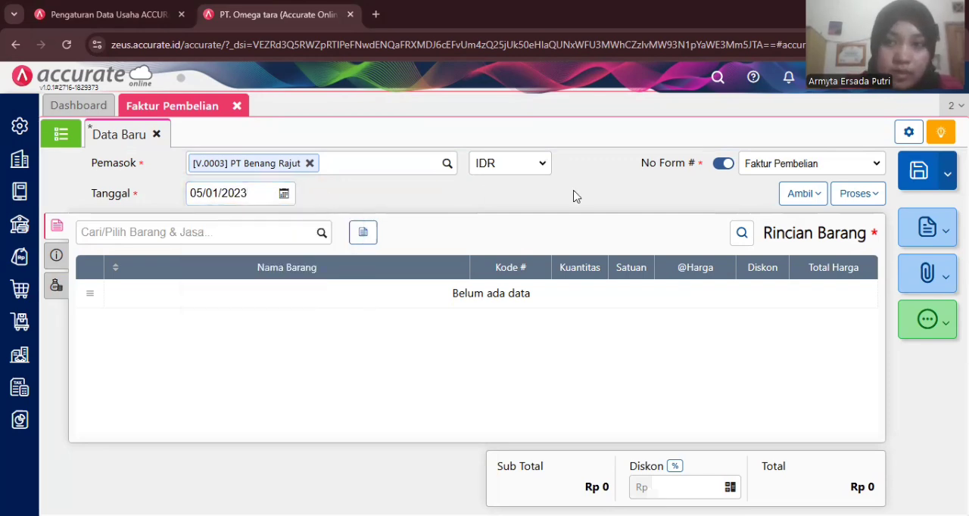
- Copy the Fantofel and Kemeja lines from the supplier's 03/01/2023 purchase order (Pesanan) into the purchase invoice
click(787, 198)
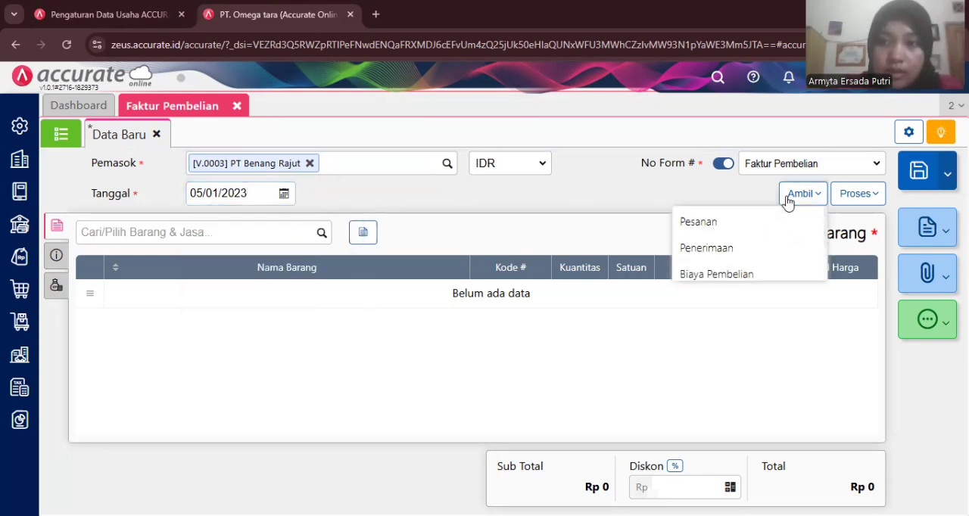
click(735, 225)
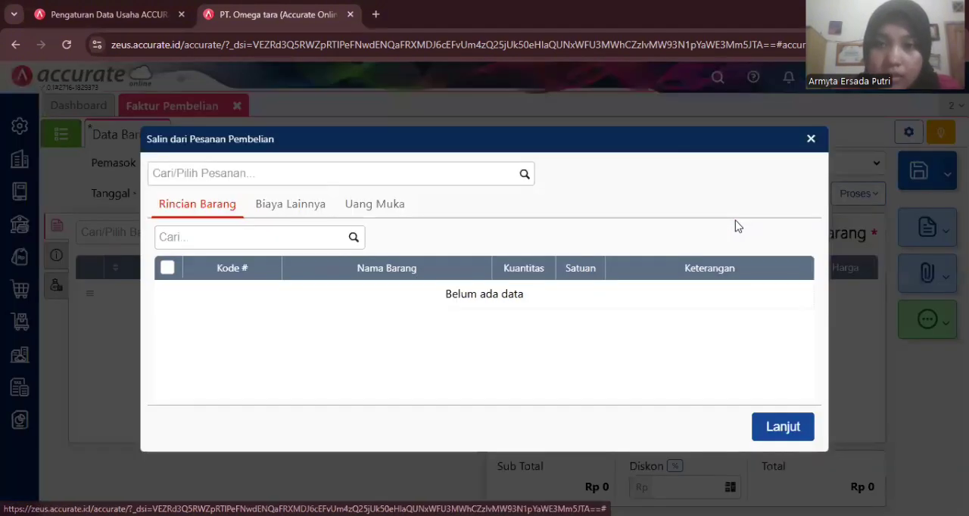
click(527, 179)
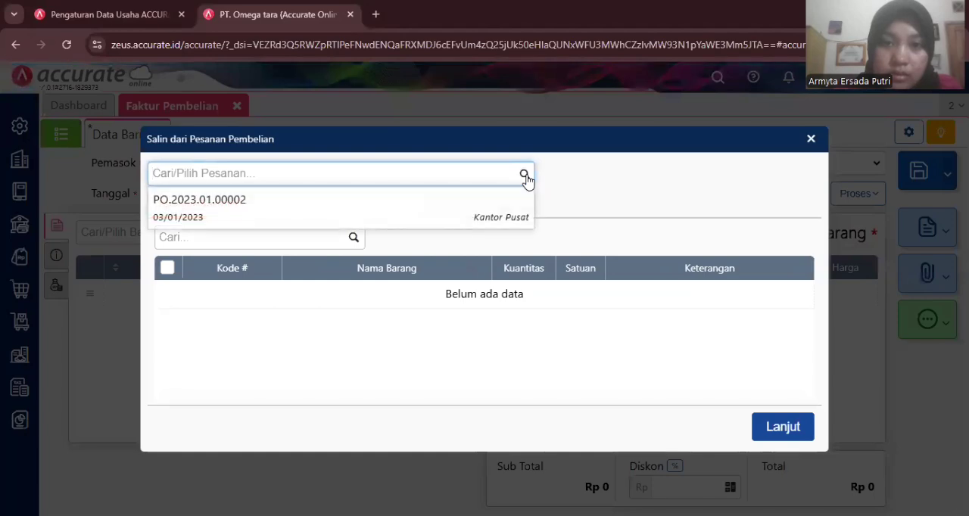
click(450, 206)
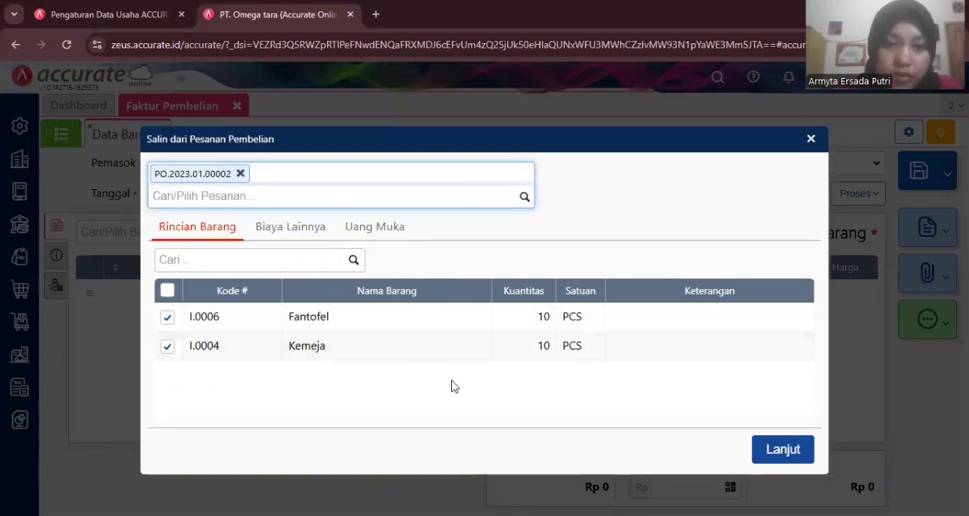
click(782, 450)
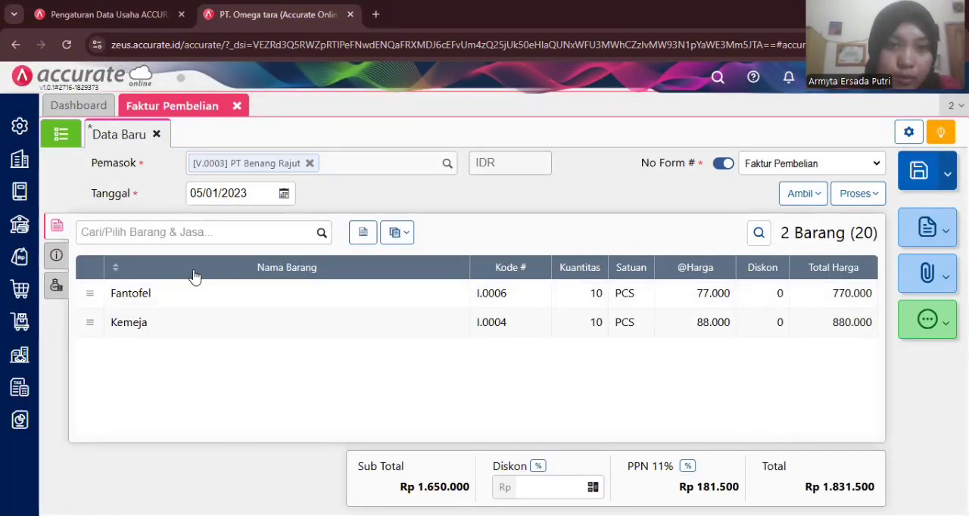
- Enter INV-BR/010 as the invoice number (No Faktur #) in the purchase invoice's additional info
click(57, 255)
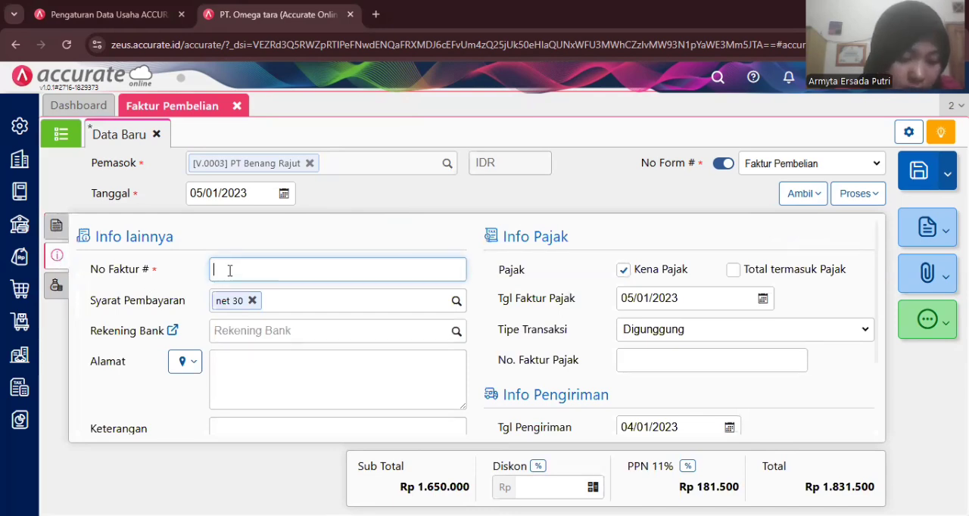
text(INV/)
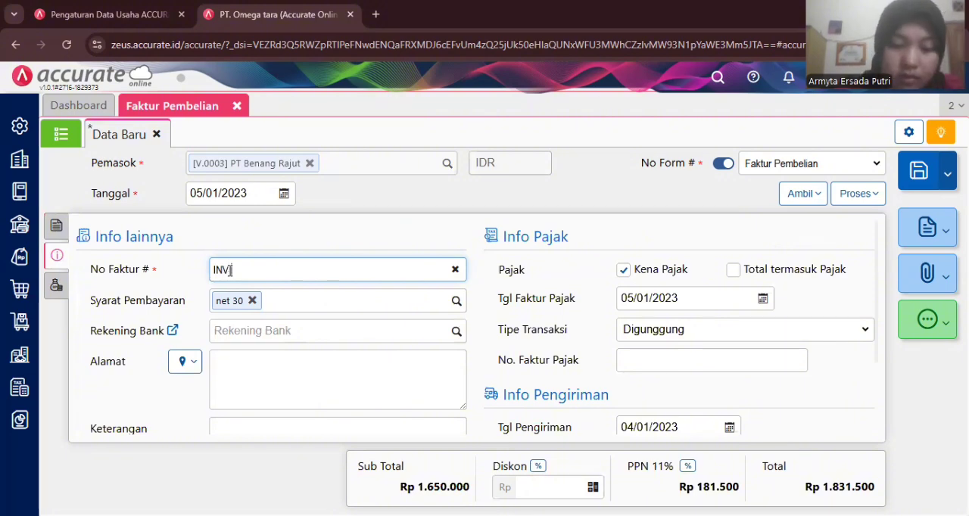
text(BR)
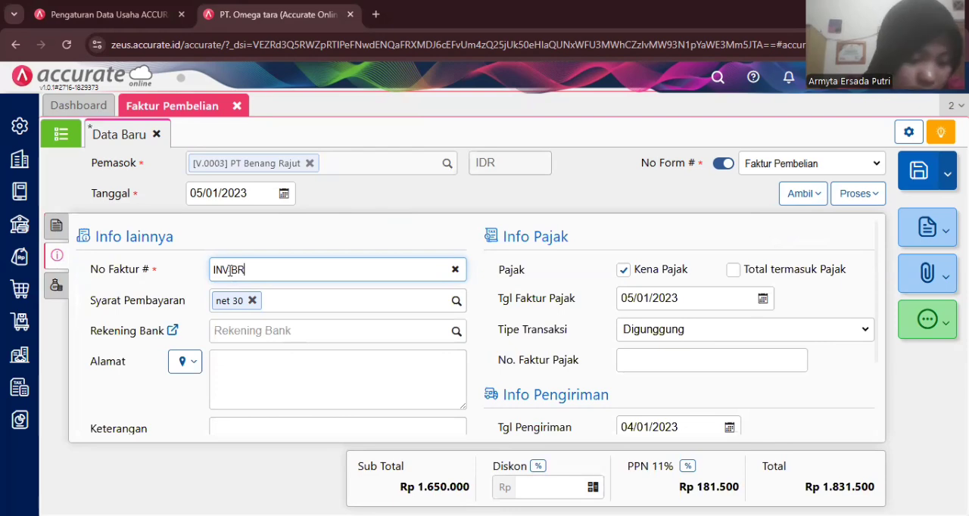
text(/010)
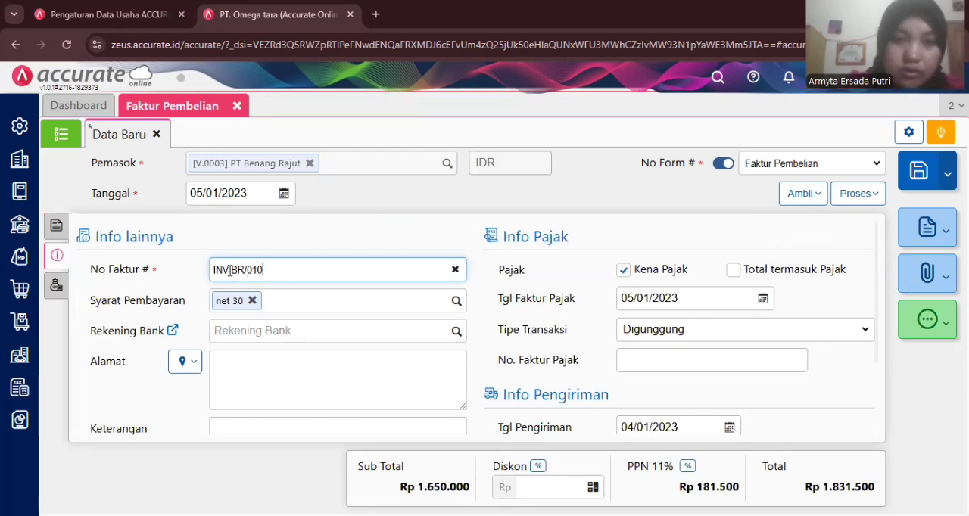
click(229, 270)
key(BackSpace)
text(-)
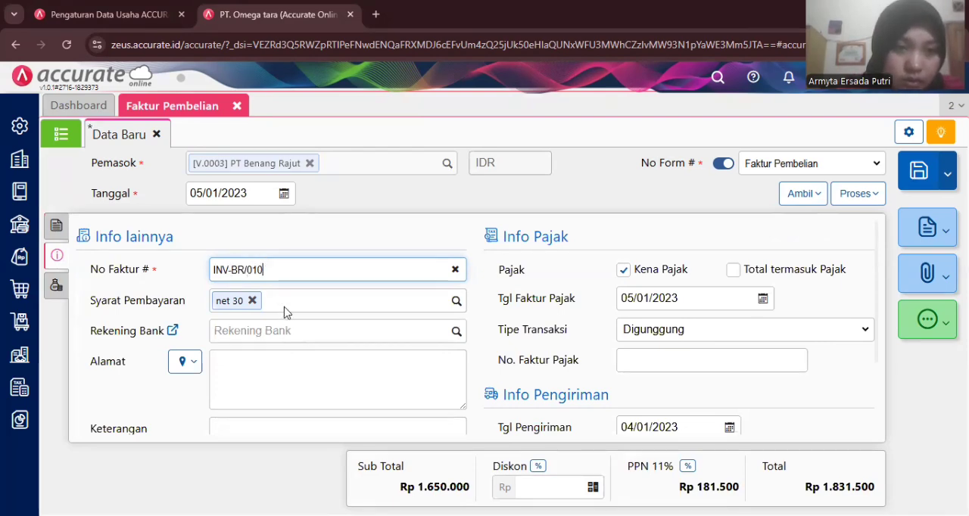
- Fill the invoice's address (Alamat) with the supplier's stored address
click(294, 329)
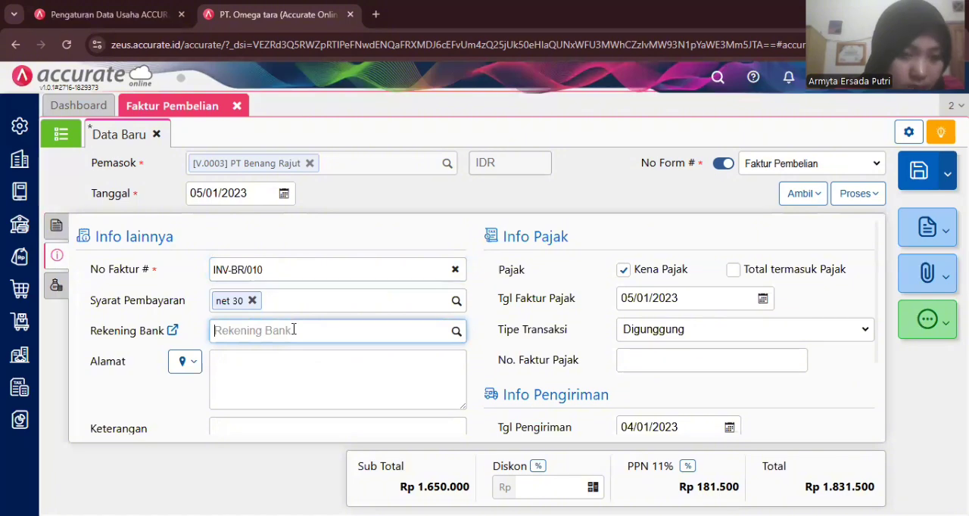
click(189, 362)
click(214, 389)
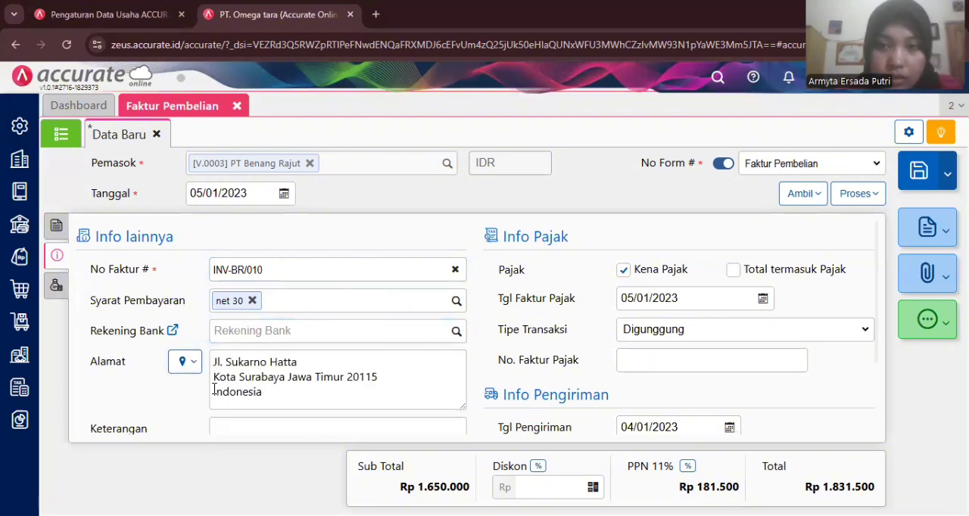
click(647, 304)
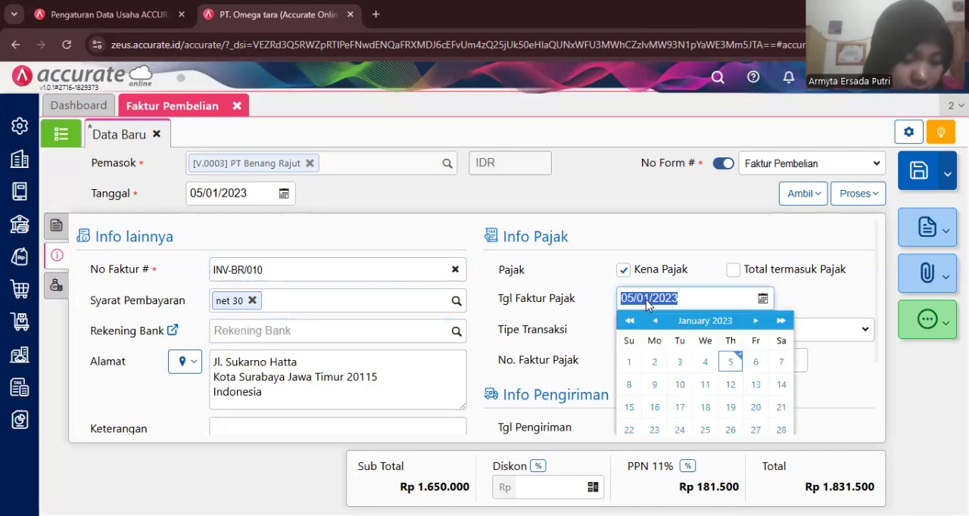
click(599, 251)
click(622, 269)
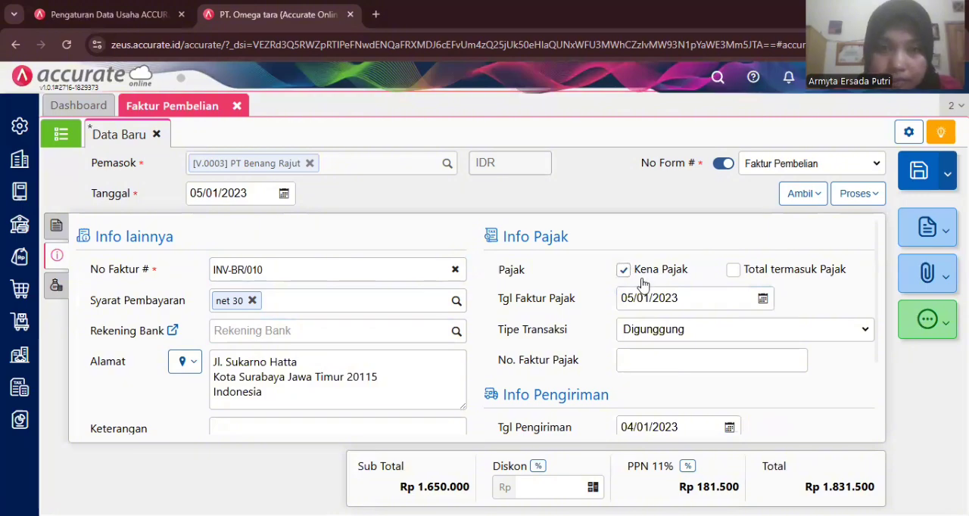
scroll(709, 342, down, 1)
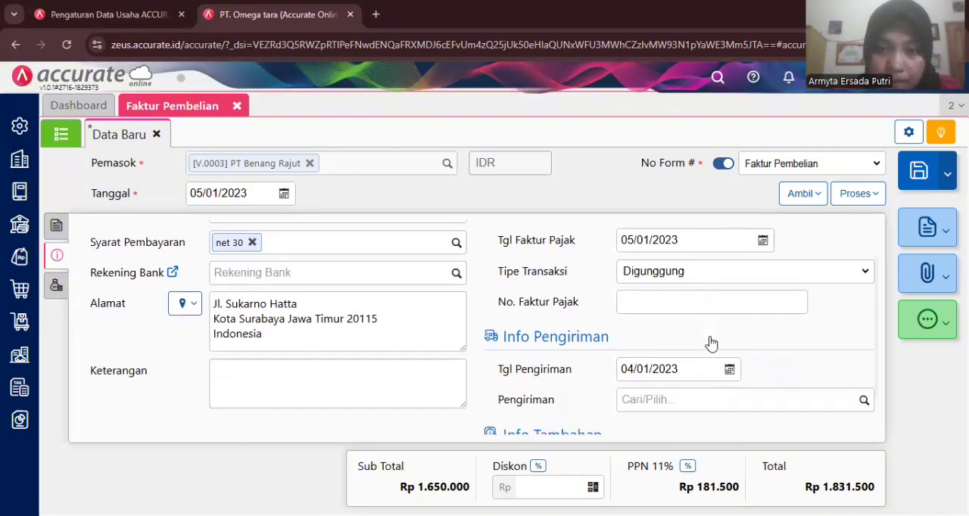
scroll(711, 343, up, 1)
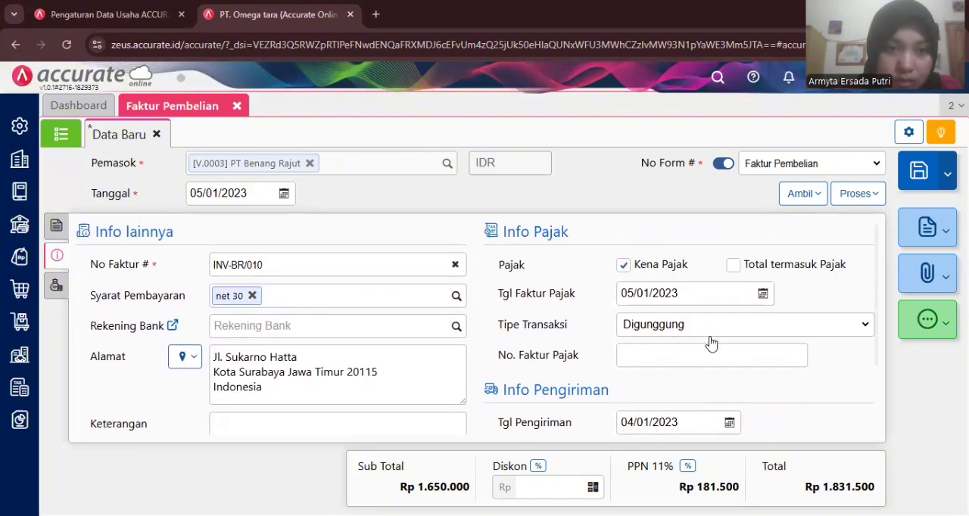
- Set the invoice's delivery date (Tgl Pengiriman) to 03/01/2023
scroll(711, 342, down, 2)
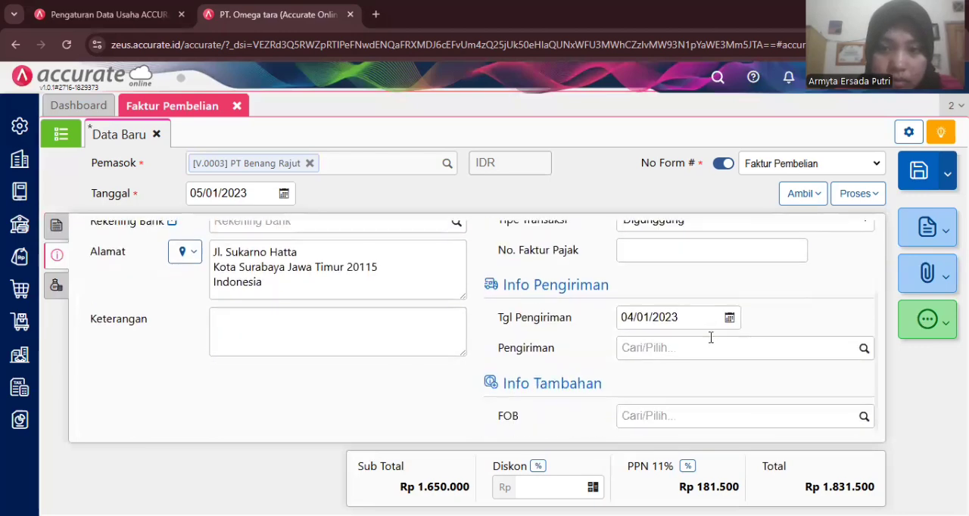
click(667, 317)
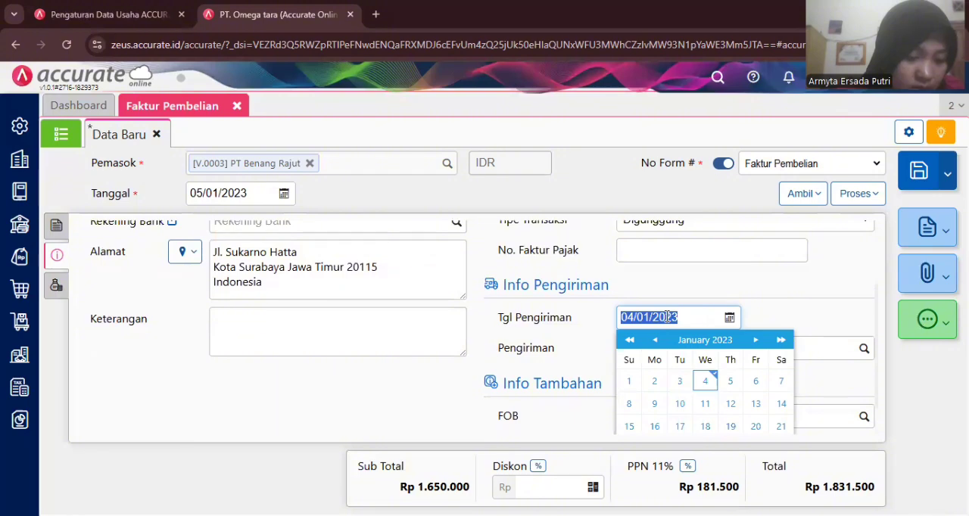
text(03/)
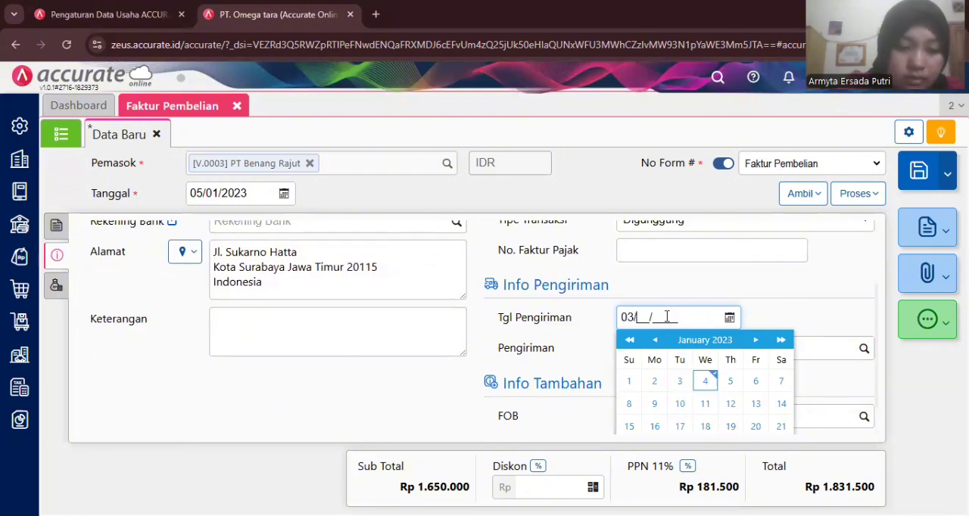
text(01/20)
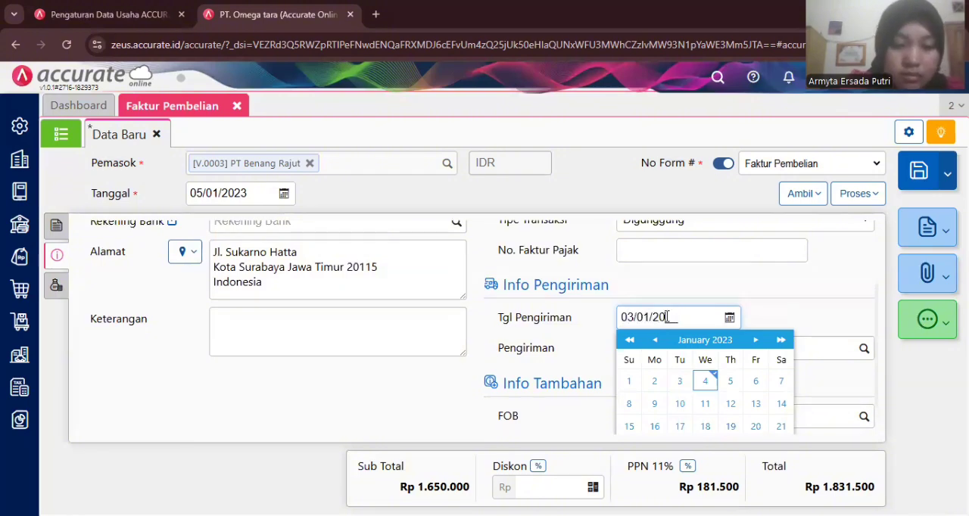
text(23)
click(766, 303)
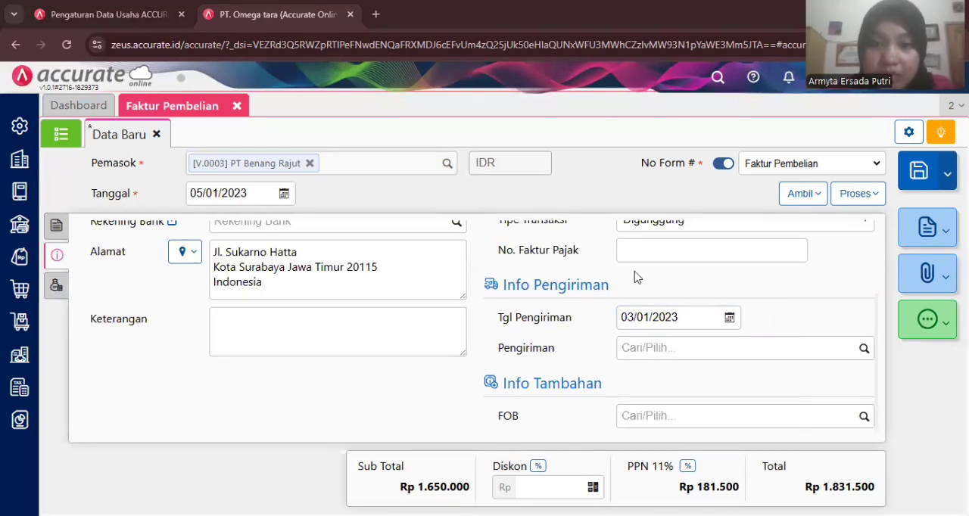
- Change the invoice's delivery date (Tgl Pengiriman) to 05/01/2023
click(658, 316)
text(05/01/)
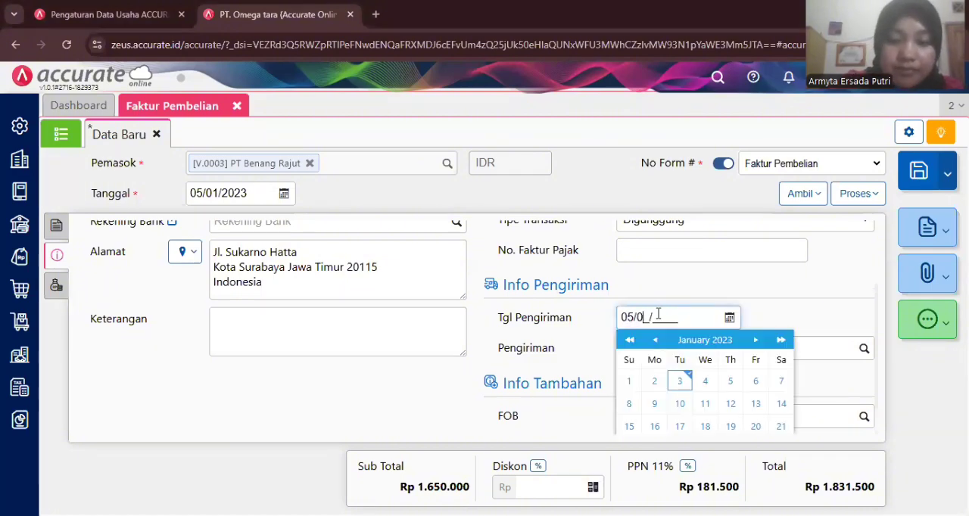
text(2023)
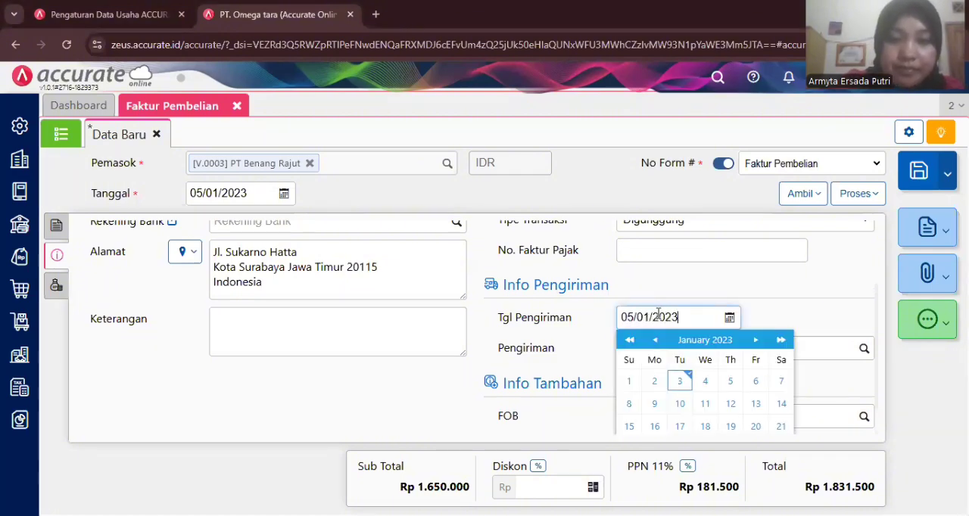
click(679, 301)
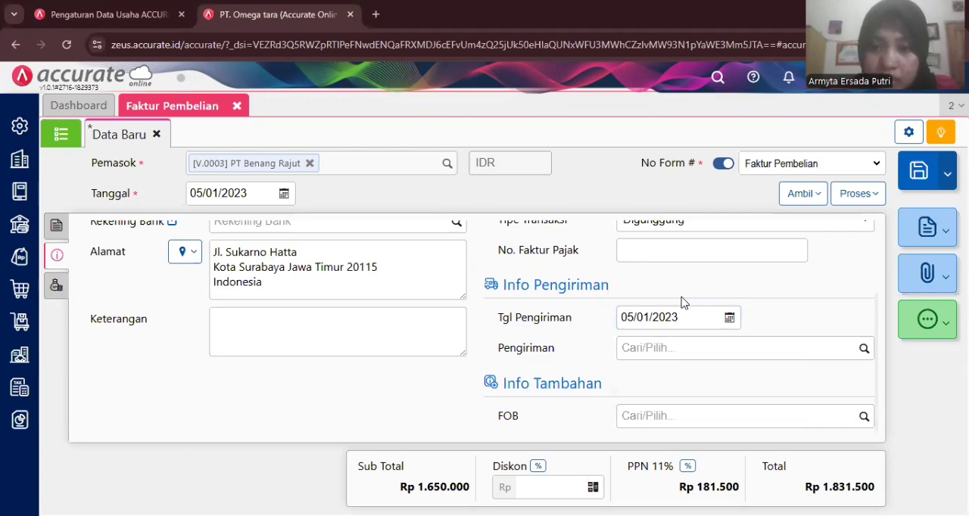
- Change the warehouse (Gudang) of all item lines in the purchase invoice to Store
scroll(676, 295, up, 1)
scroll(676, 295, up, 3)
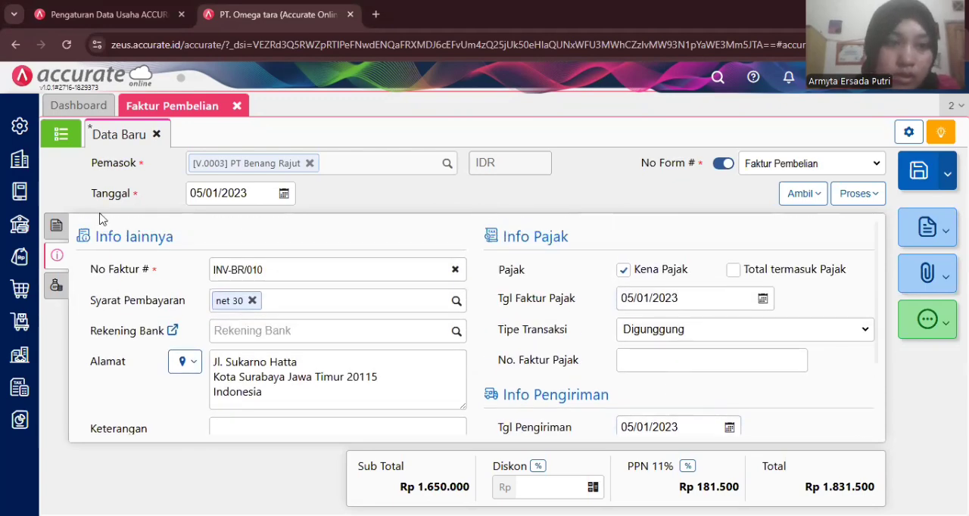
click(56, 226)
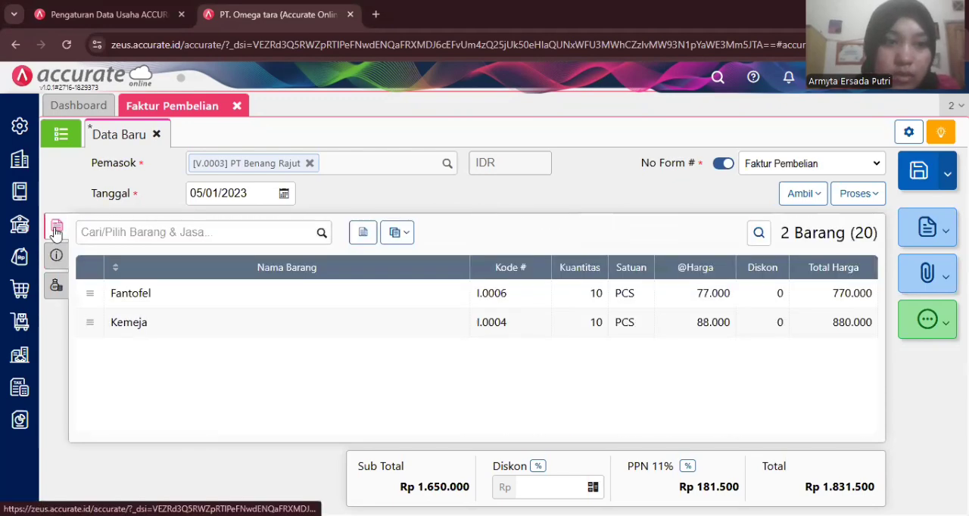
click(394, 234)
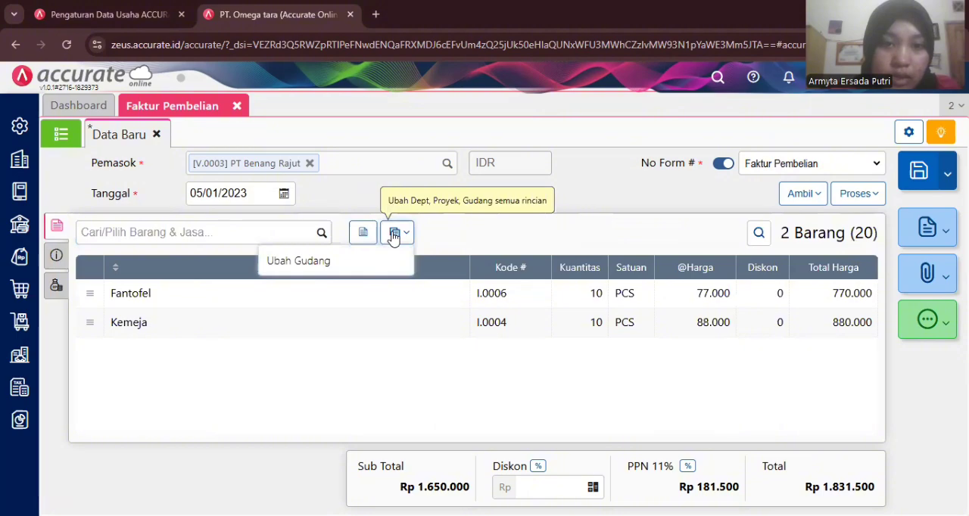
click(390, 260)
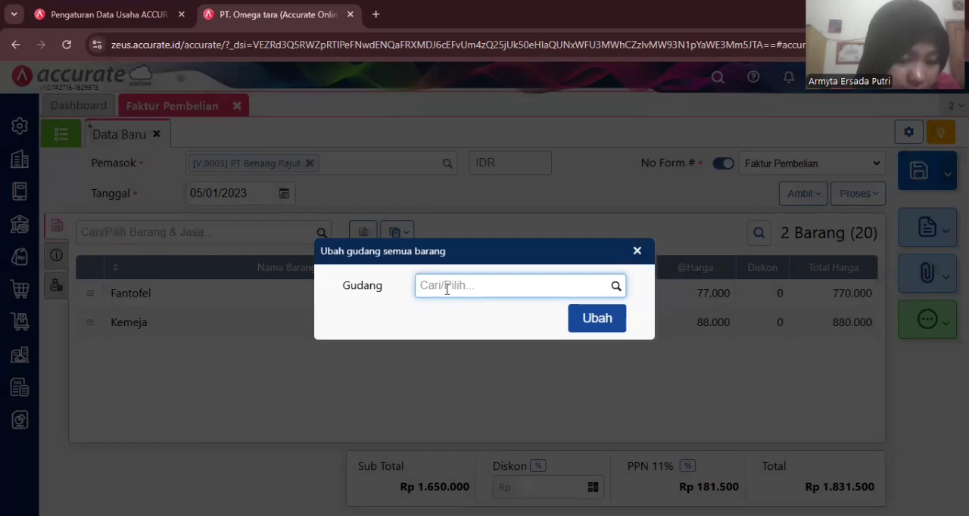
text(sto)
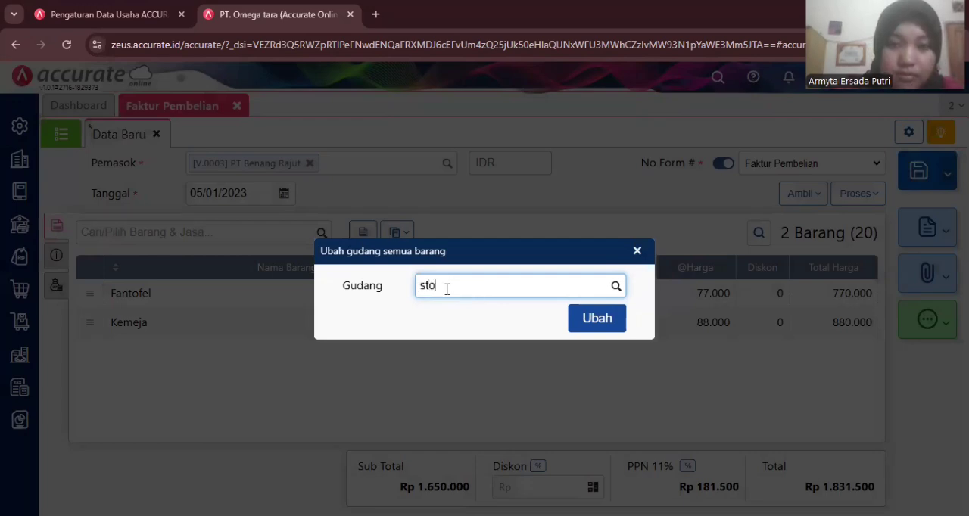
click(511, 310)
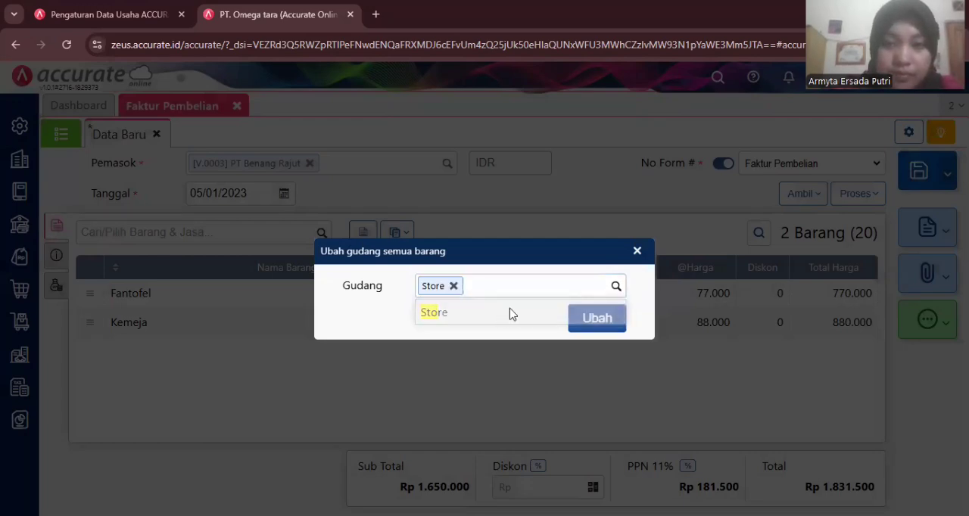
click(584, 324)
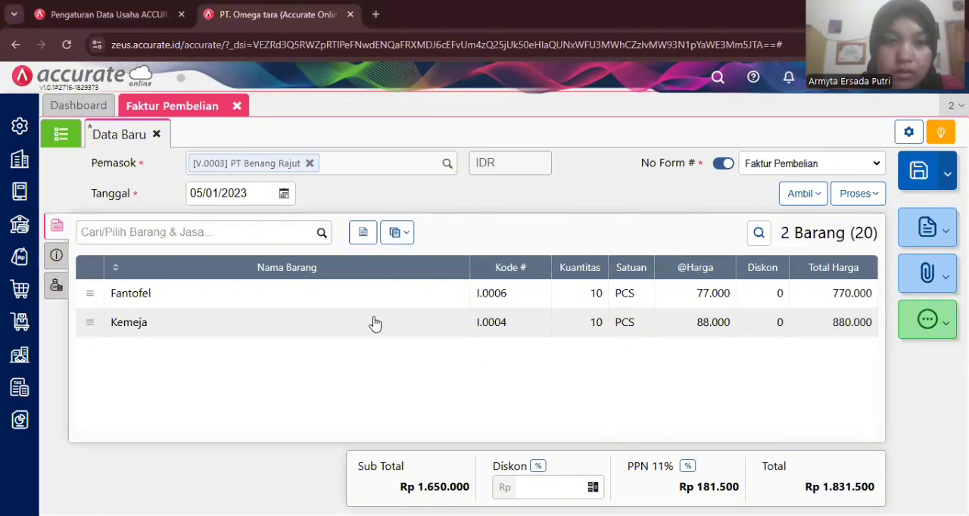
- Select Mobil Box as the shipping method (Pengiriman) in the purchase invoice's additional info
click(58, 258)
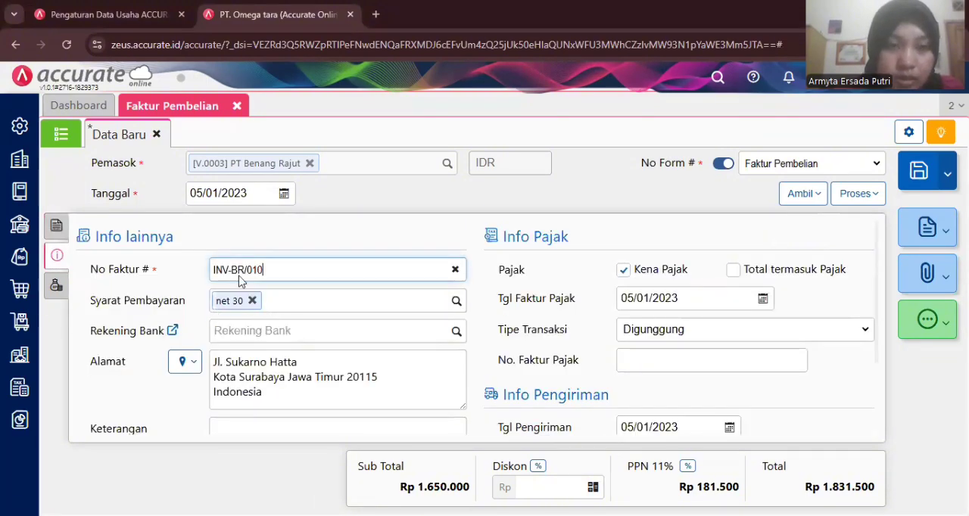
scroll(495, 333, down, 3)
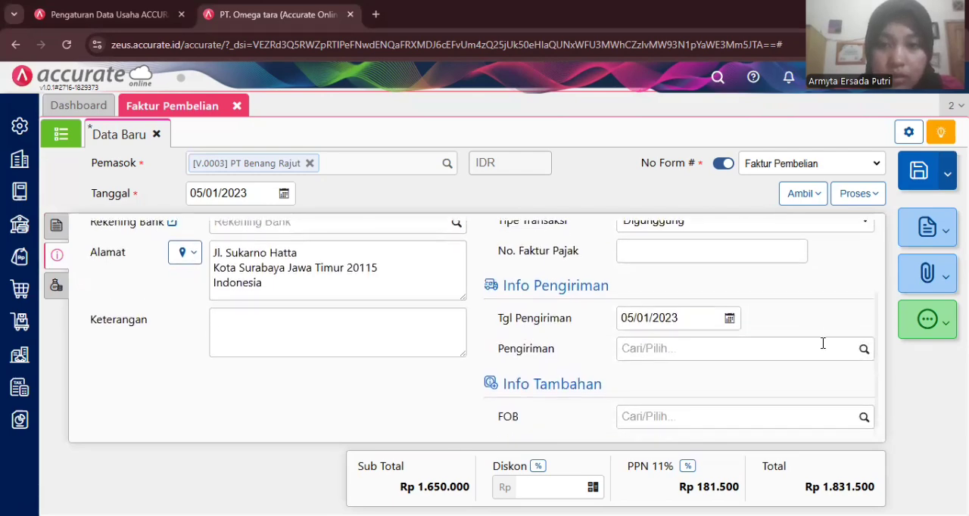
click(863, 352)
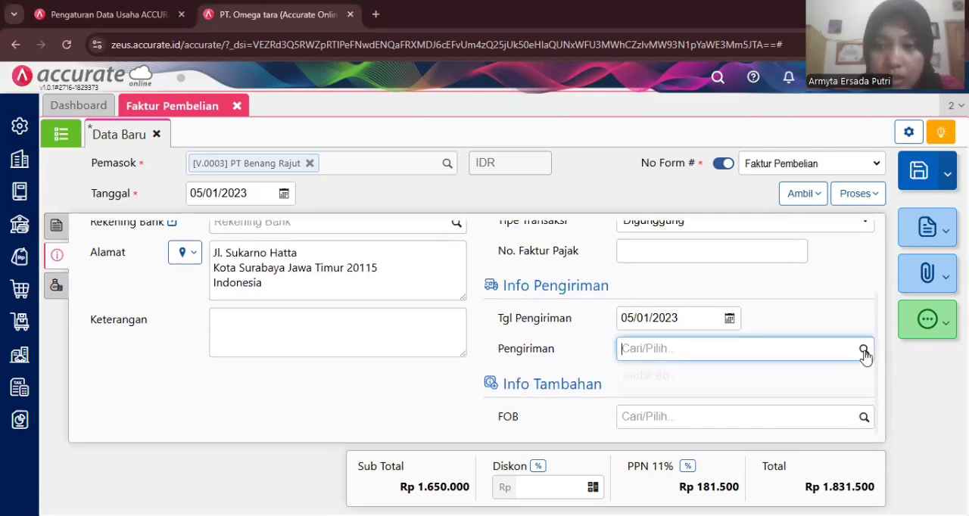
click(747, 383)
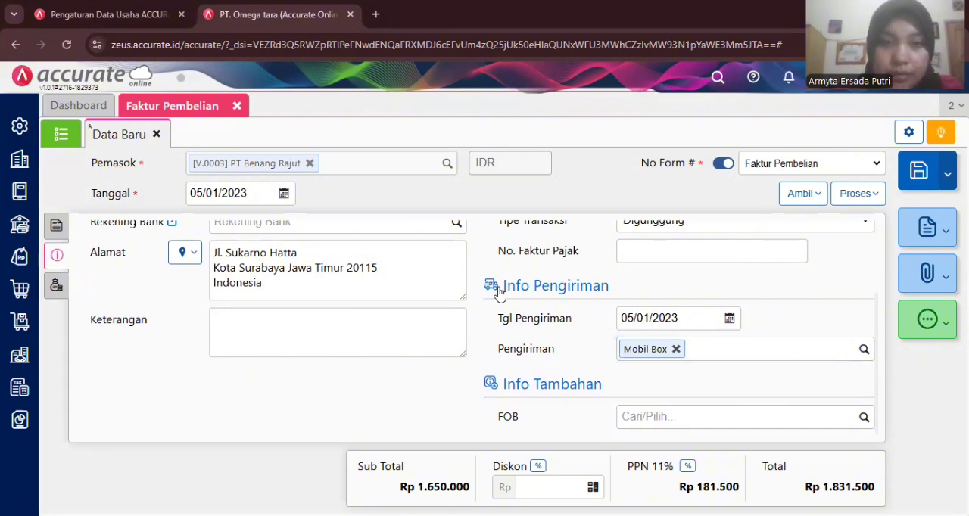
- Save the PT Benang Rajut purchase invoice and close the purchase invoice form
scroll(500, 291, up, 3)
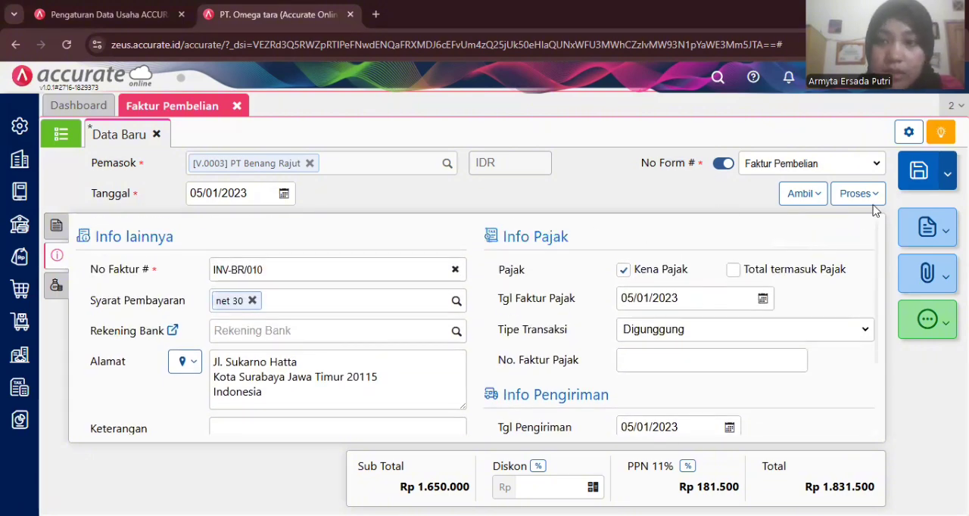
click(916, 178)
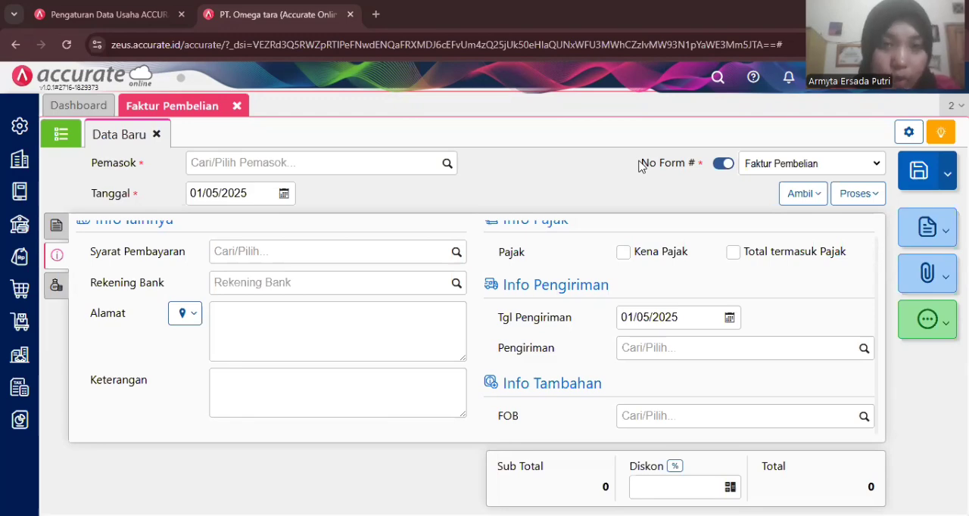
click(237, 106)
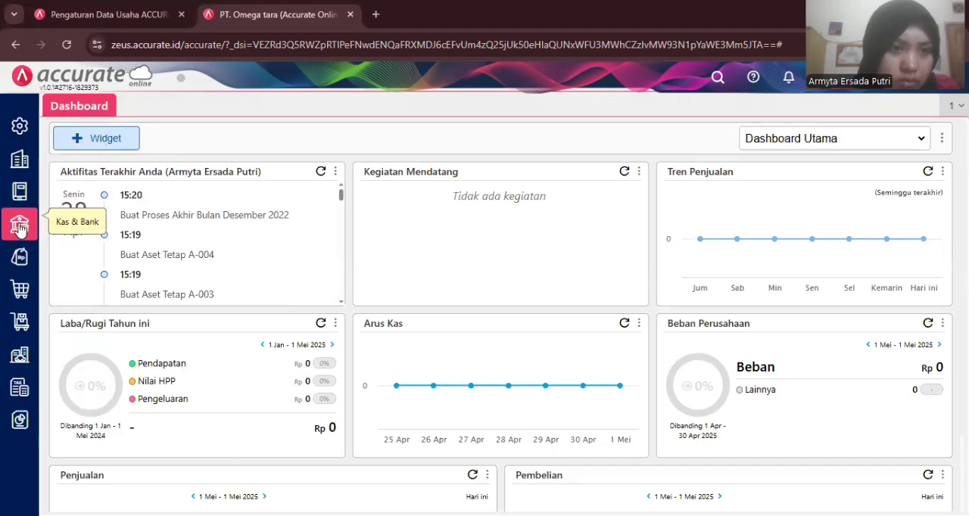
- Create a purchase payment (Pembayaran Pembelian) to PT Benang Rajut, paid from Bank Mandiri IDR
click(20, 293)
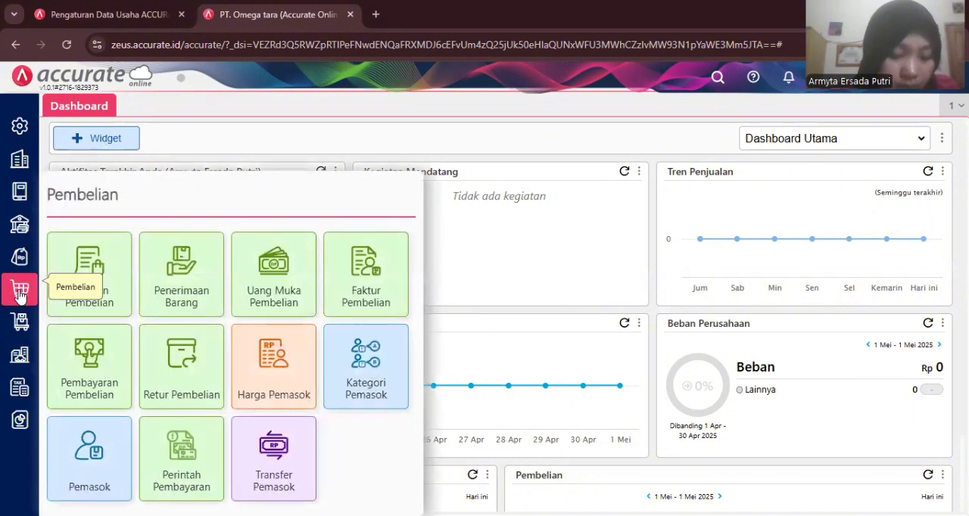
click(100, 364)
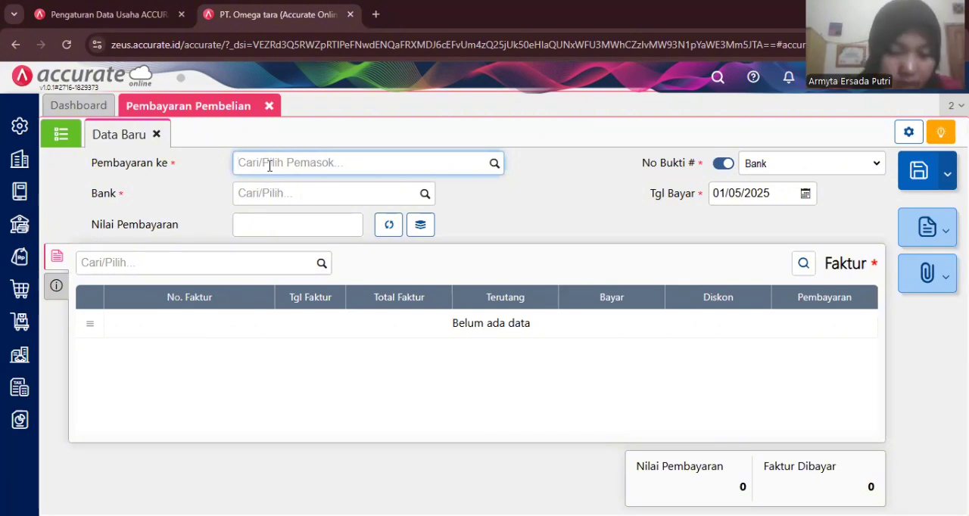
text(ben)
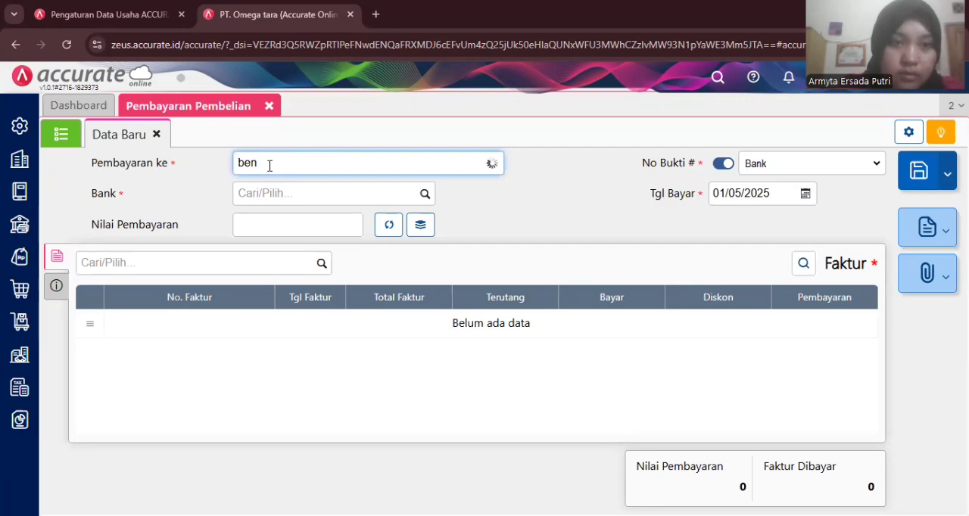
click(284, 195)
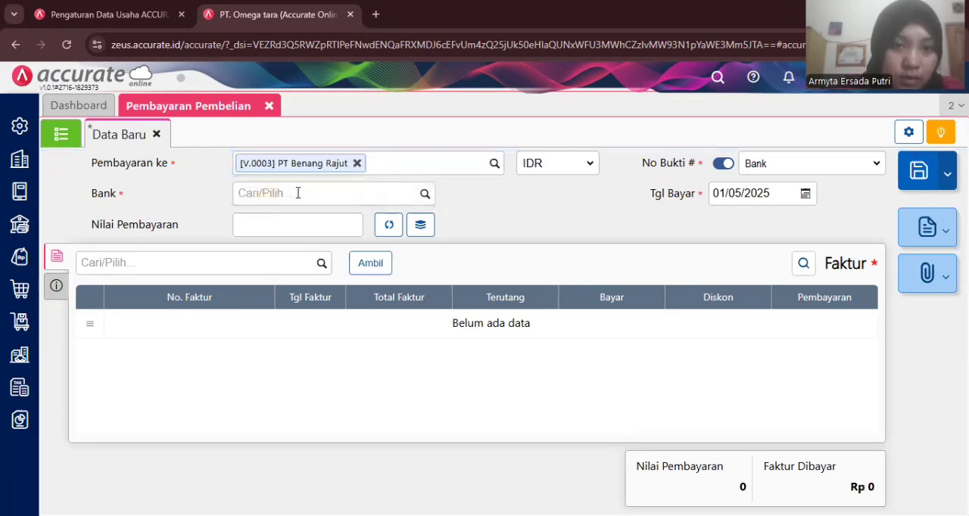
click(298, 193)
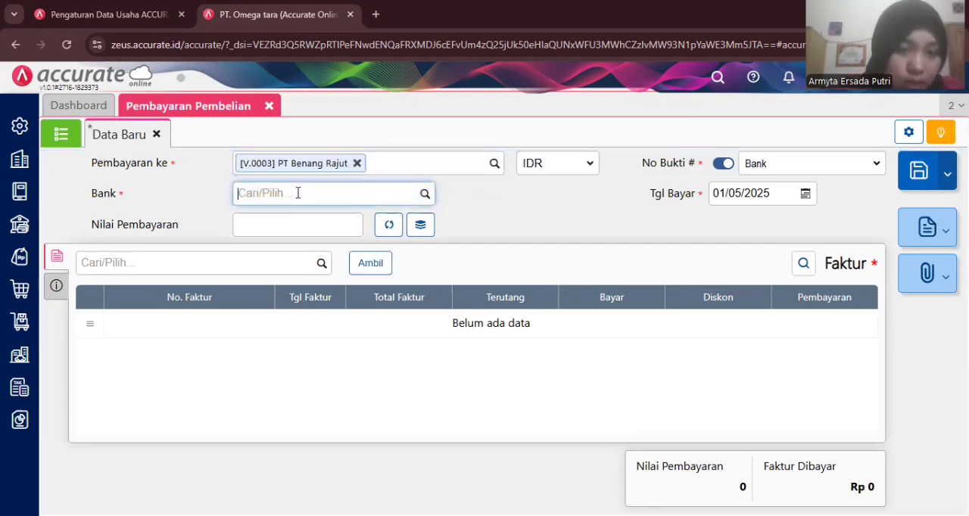
click(424, 194)
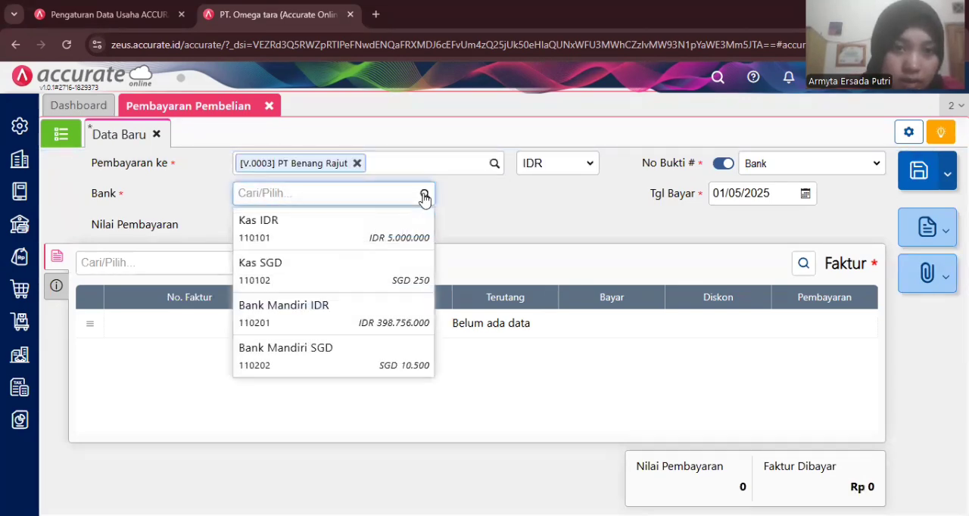
click(300, 304)
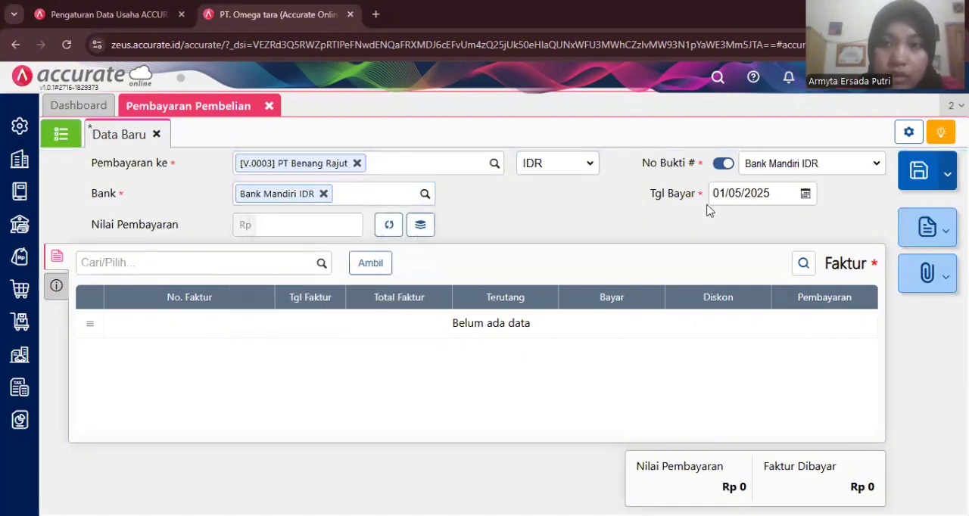
- Set the purchase payment's date (Tgl Bayar) to 06/01/2023
click(732, 196)
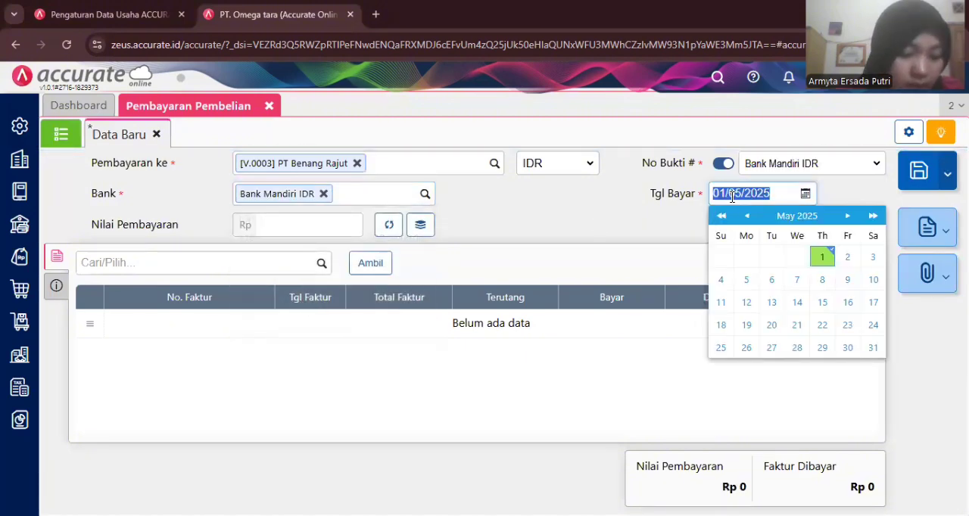
text(06/01/2)
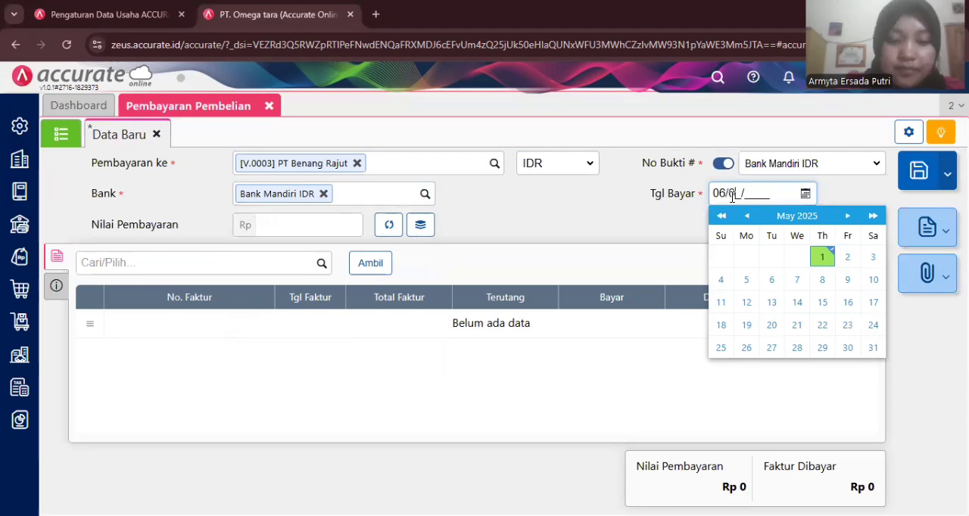
text(023)
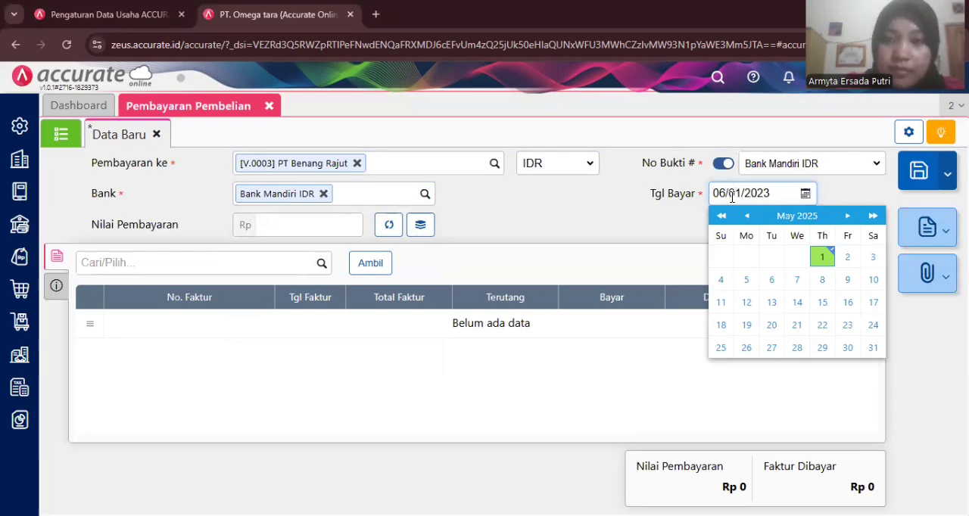
click(622, 217)
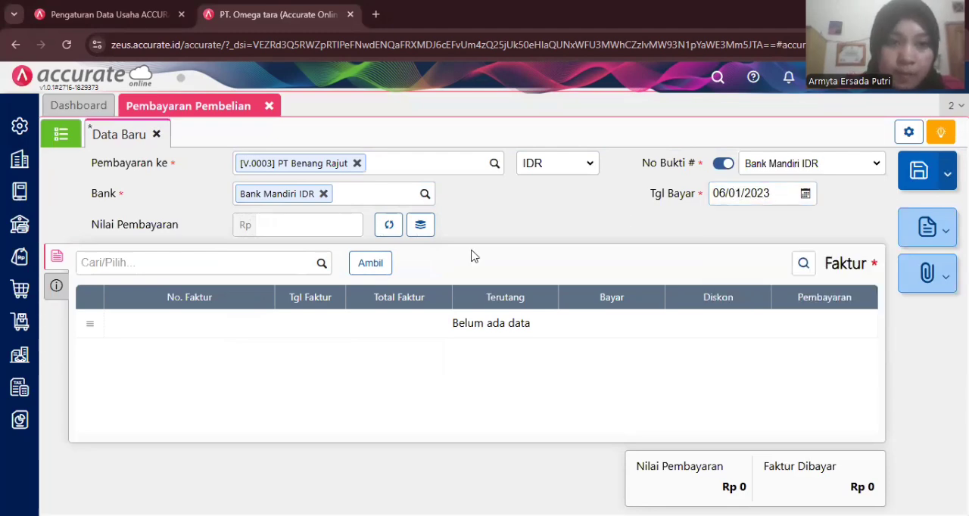
- Add only the unpaid invoice IJ/INV-7728 to the payment and fill the payment value with its full amount, Rp 7.650.000
click(380, 273)
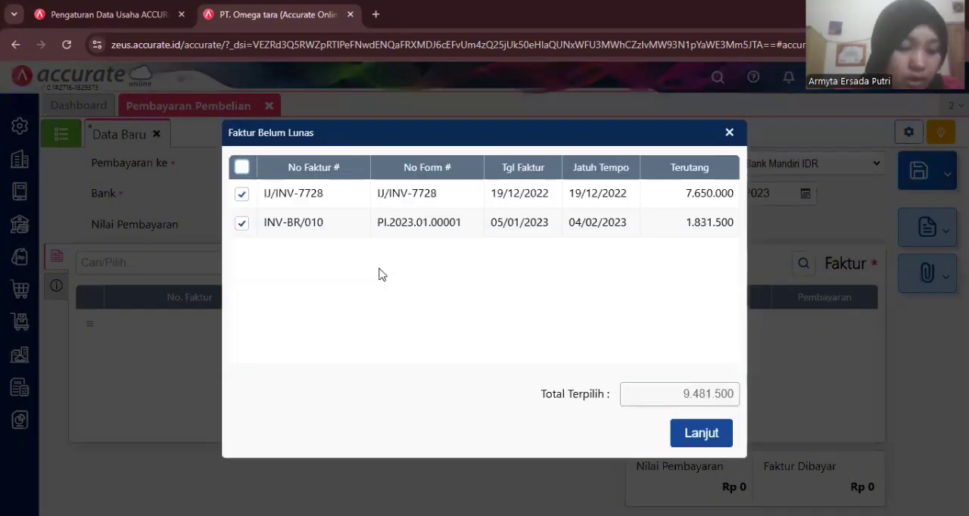
click(240, 224)
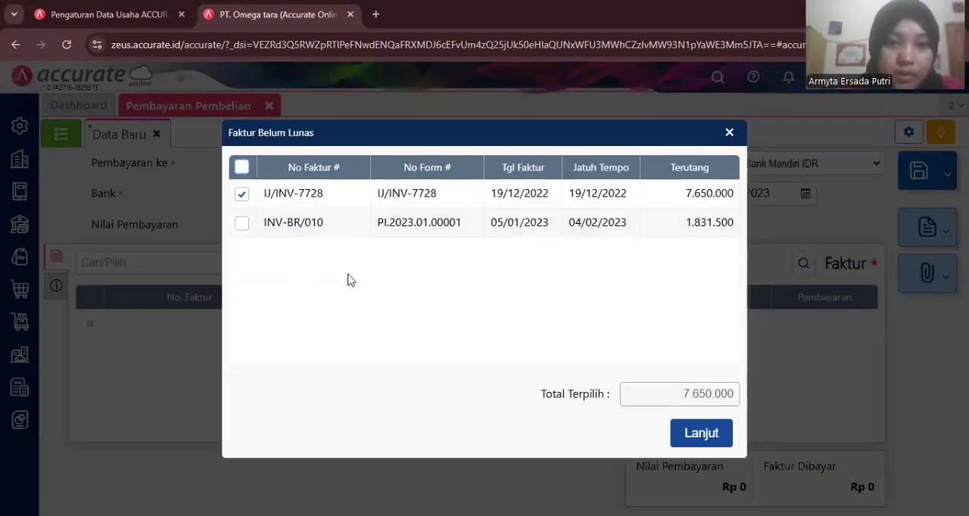
click(701, 434)
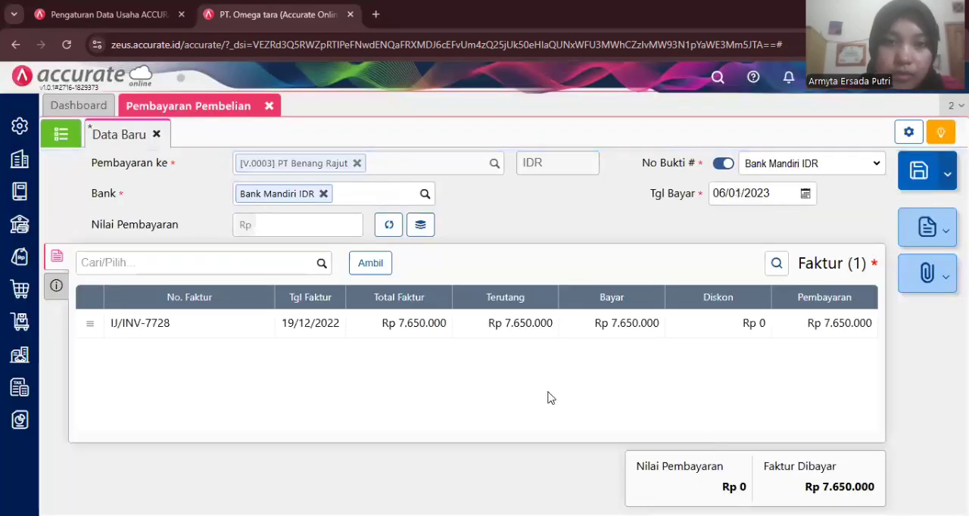
click(391, 225)
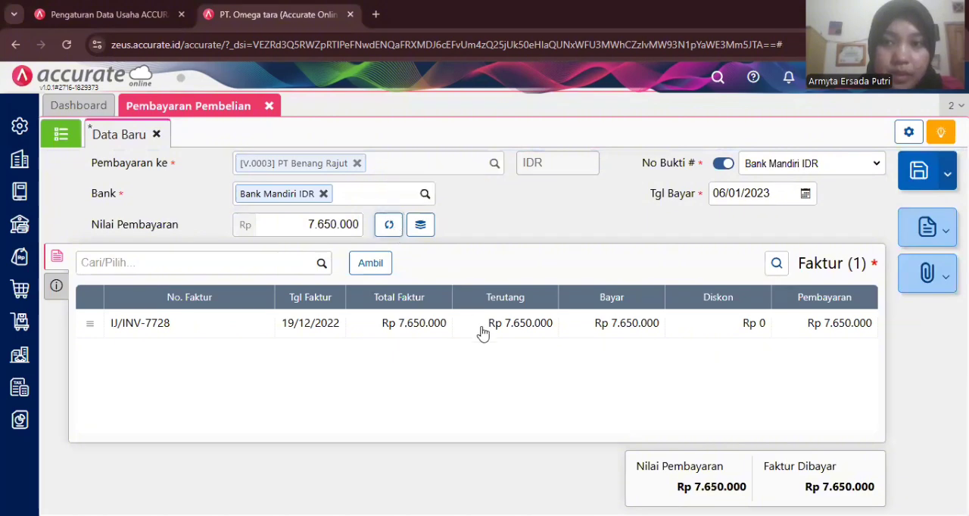
- Set the payment method (Metode Bayar) to Cek/Giro with cheque number GR9905
click(58, 288)
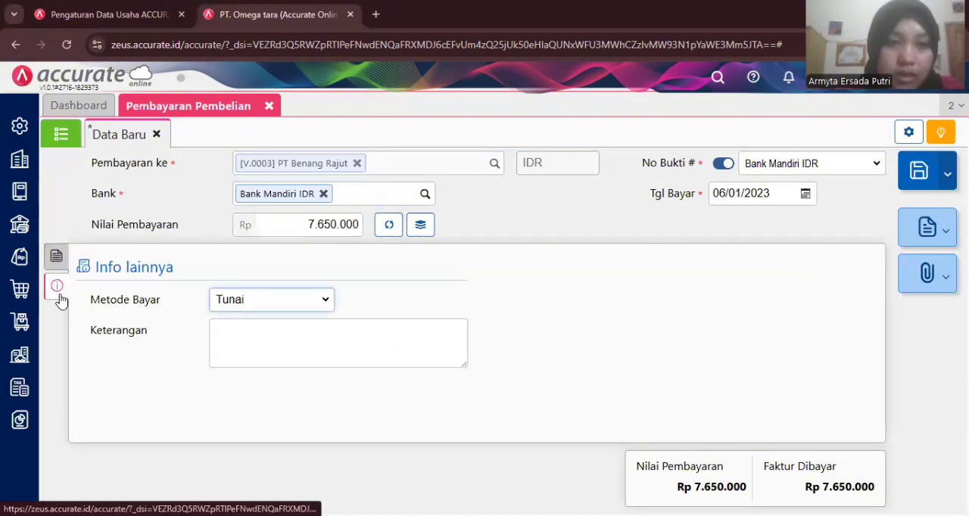
click(324, 306)
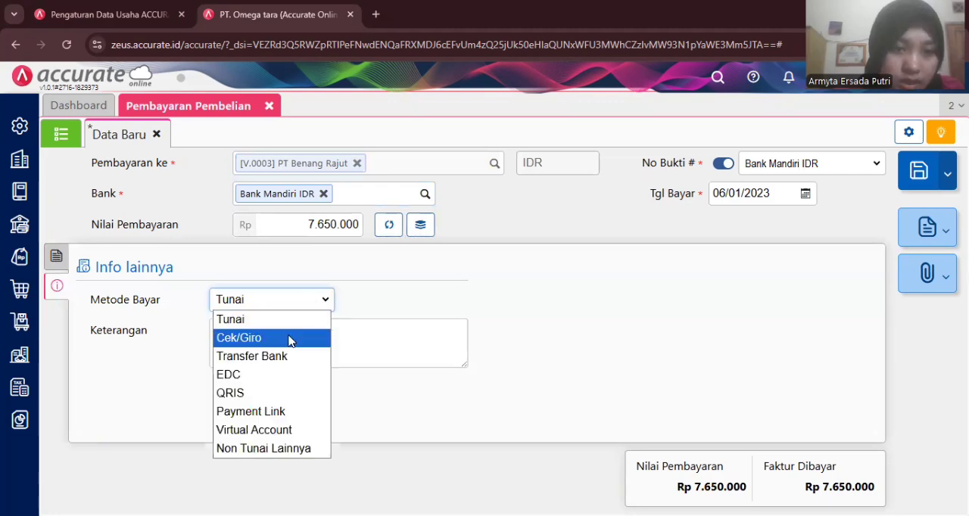
click(291, 340)
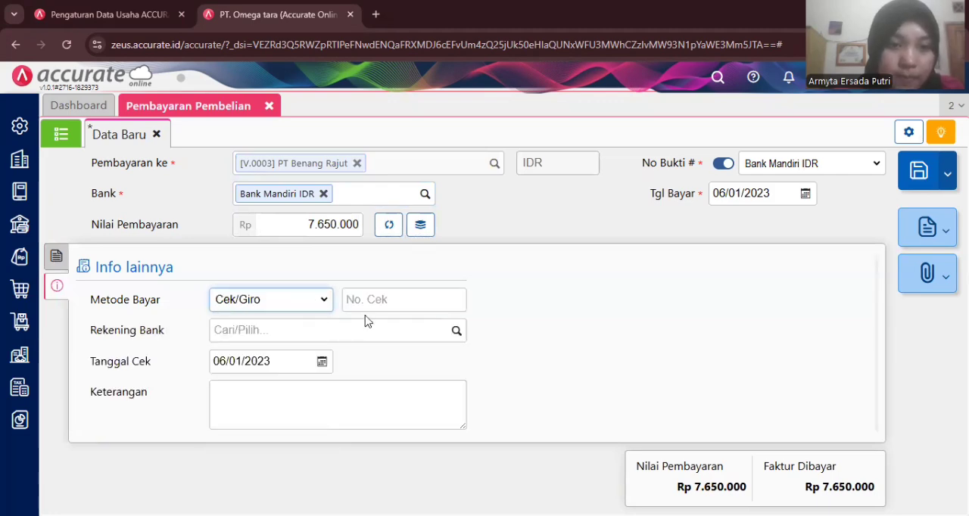
click(379, 299)
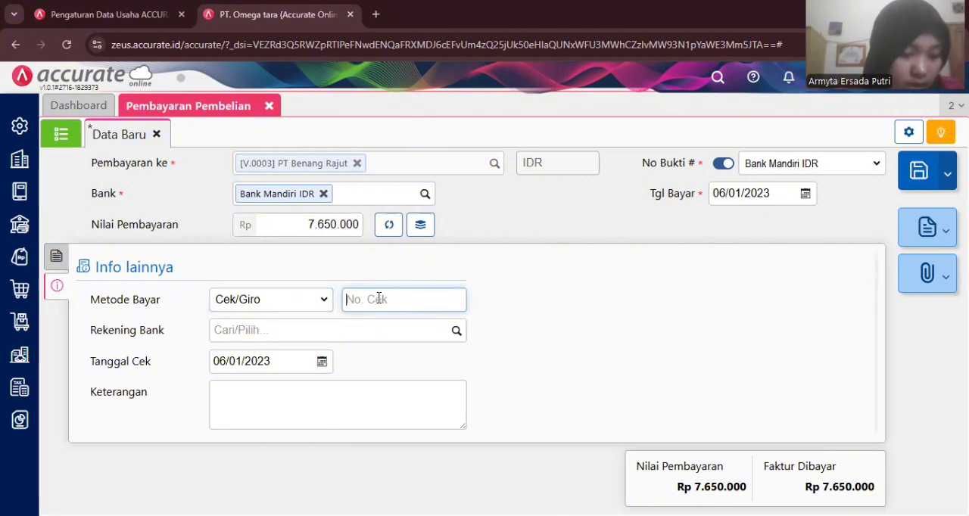
text(G)
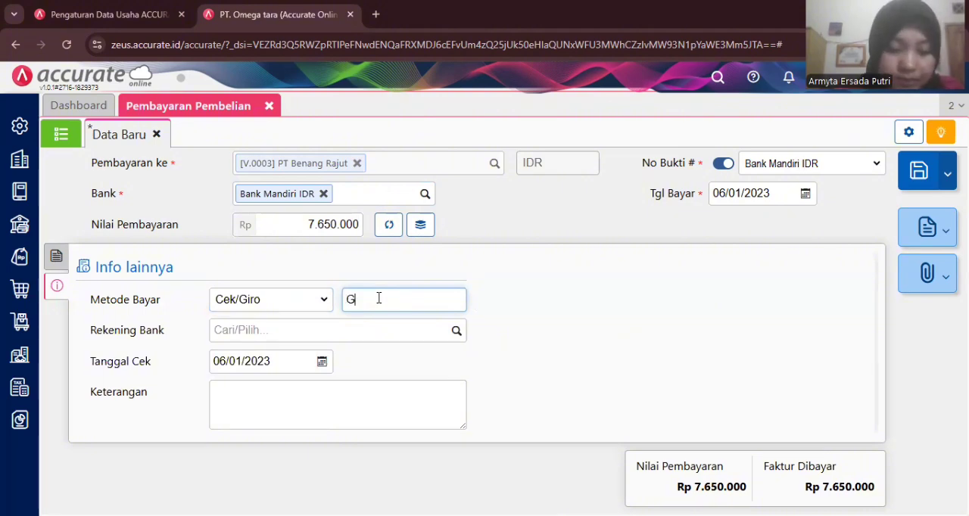
text(R9905)
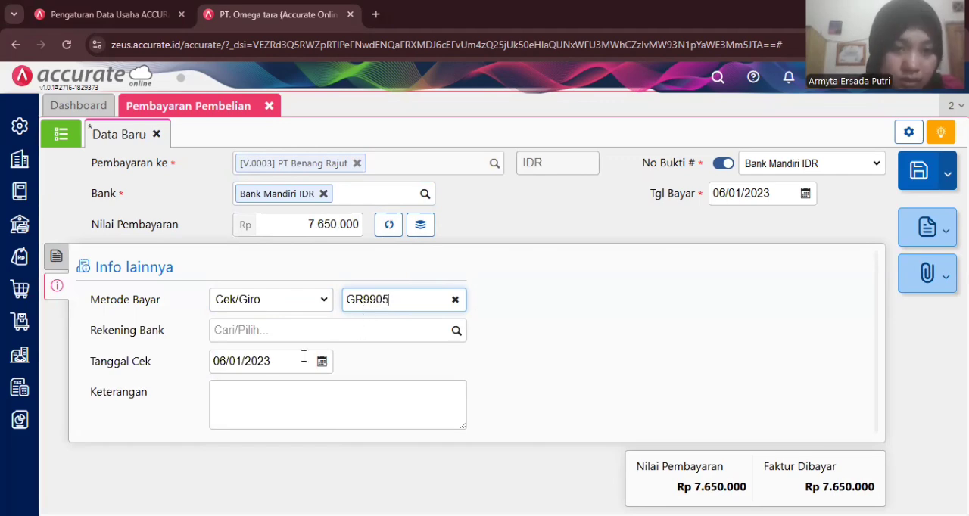
- Set the cheque date (Tanggal Cek) to 12/02/2023, and save and close the purchase payment
click(269, 362)
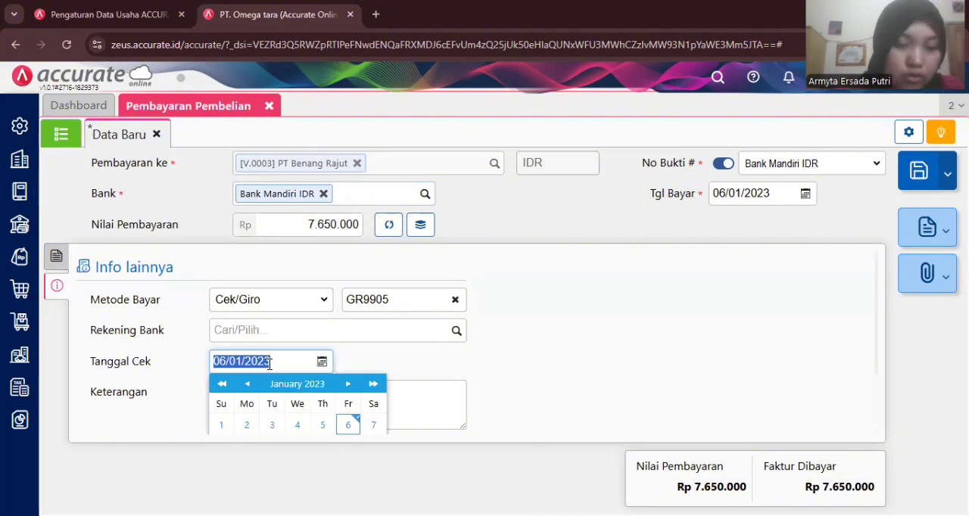
text(12/02/)
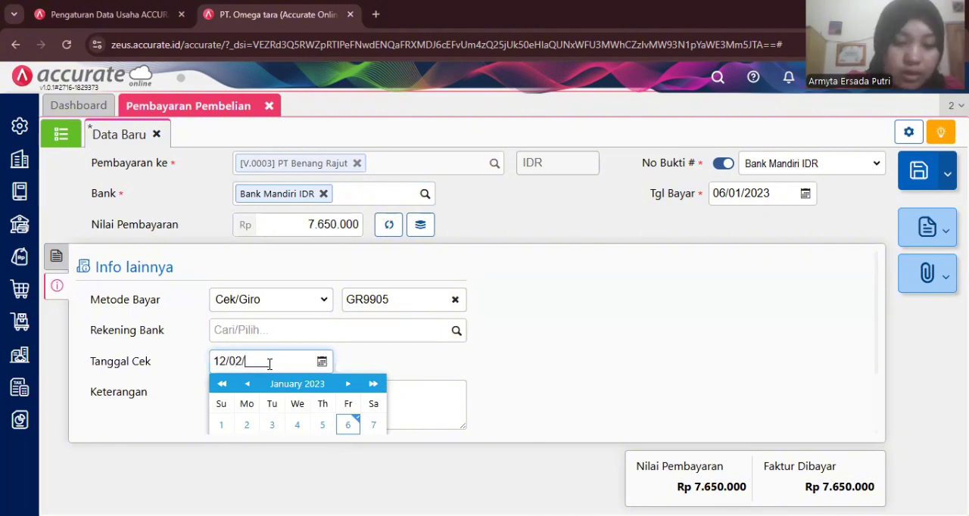
text(2023)
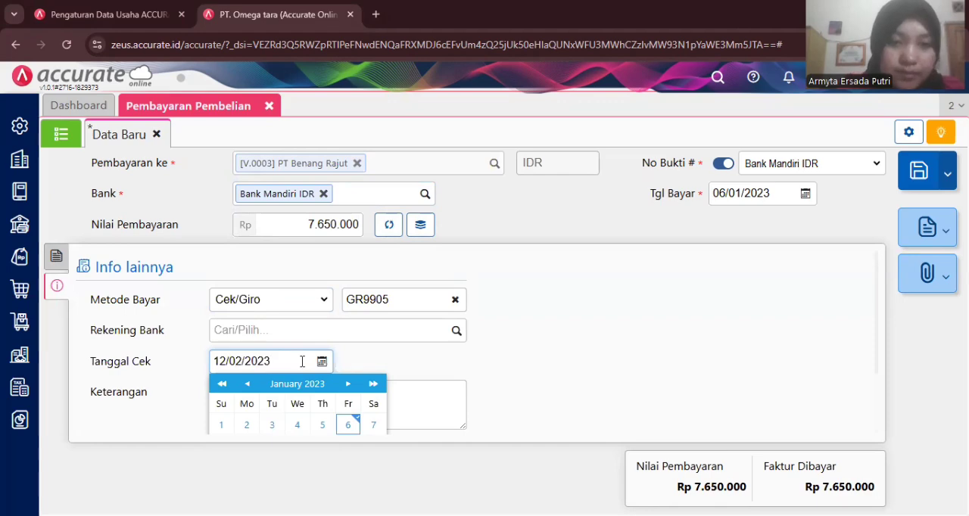
click(361, 358)
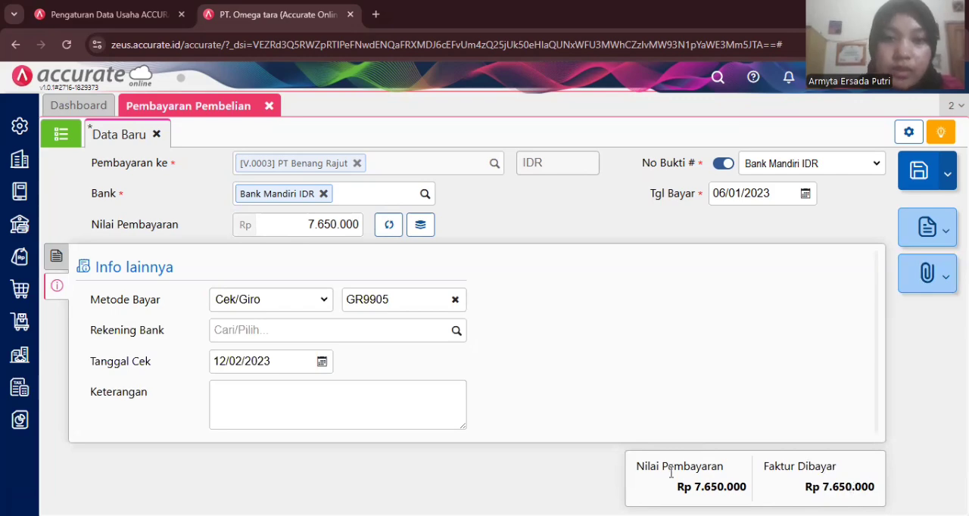
click(919, 173)
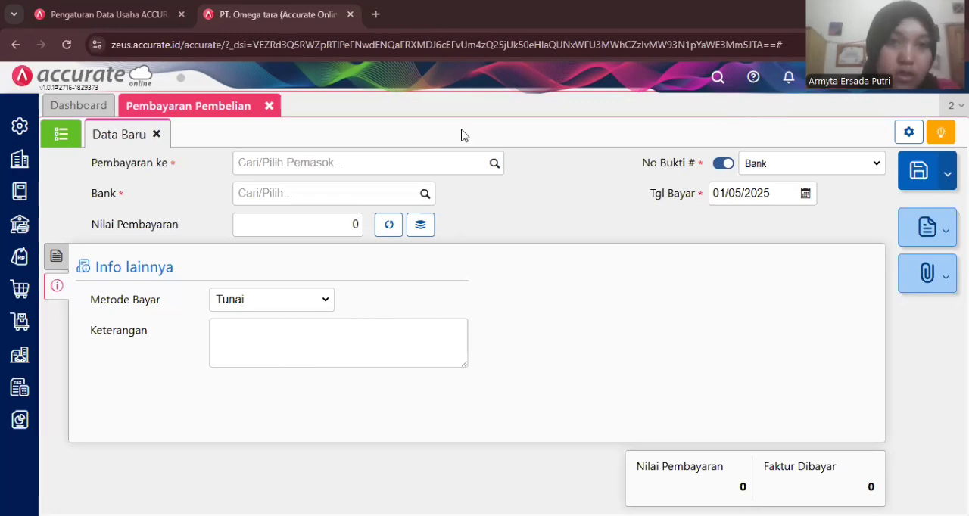
click(268, 107)
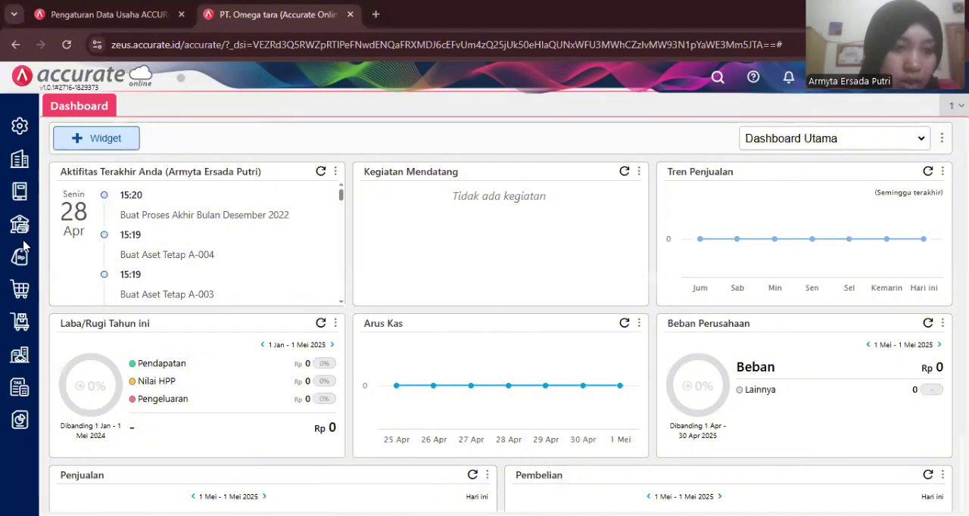
- Start a new purchase invoice (Faktur Pembelian) for supplier Pasifik Indonesia, dated 08/01/2023
click(19, 287)
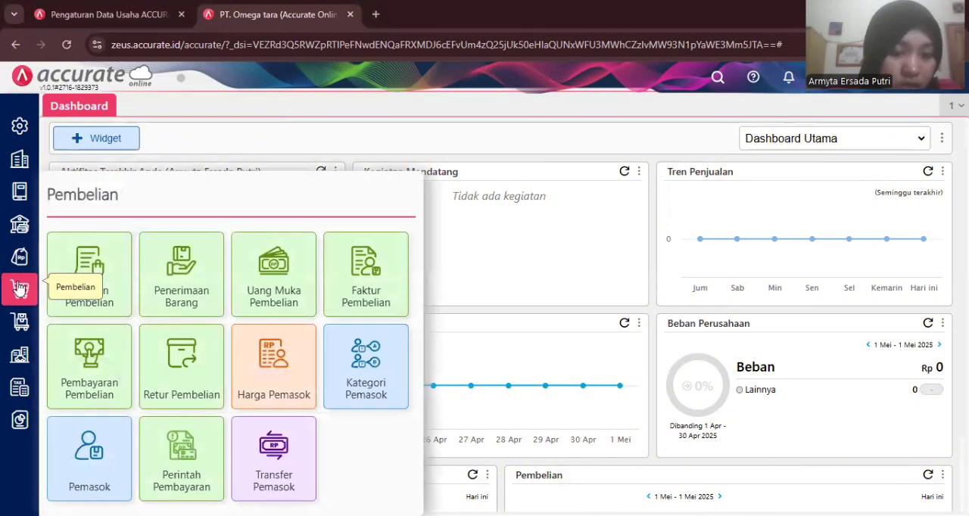
click(329, 282)
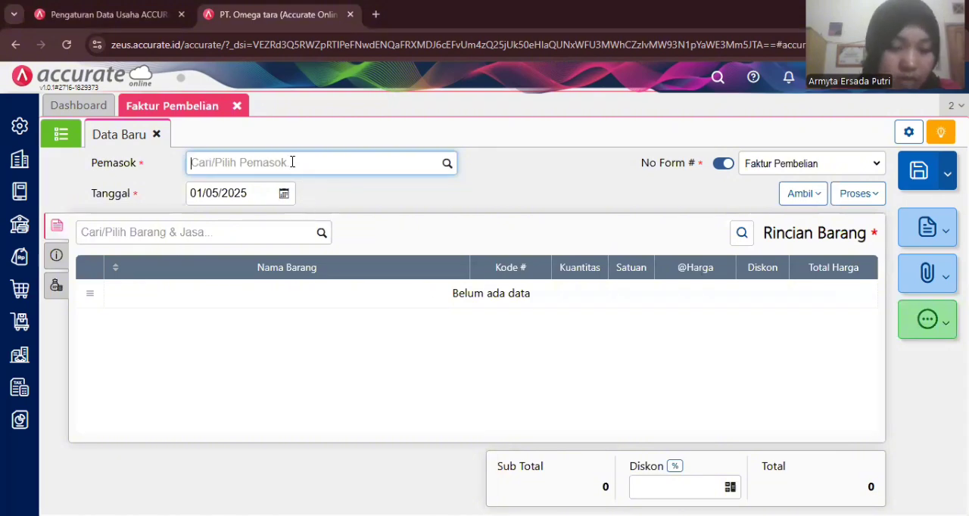
text(pas)
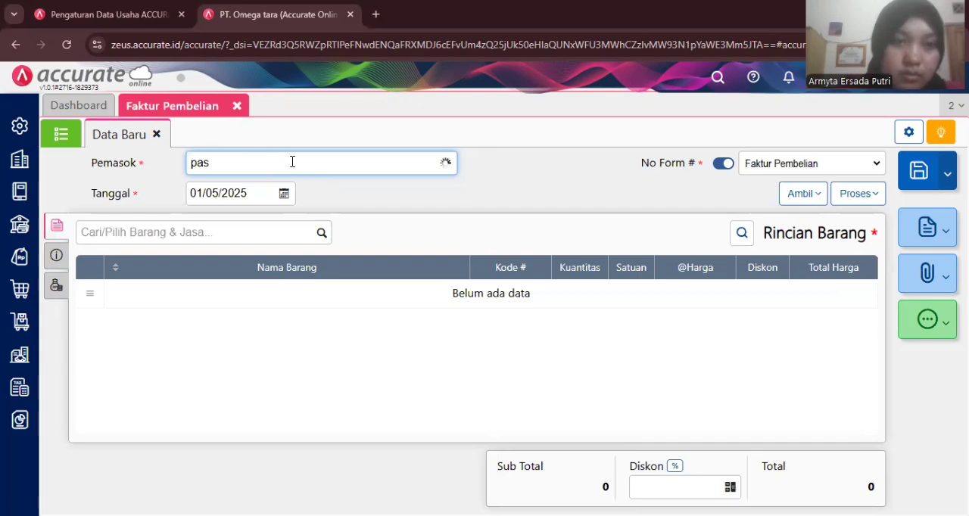
click(293, 190)
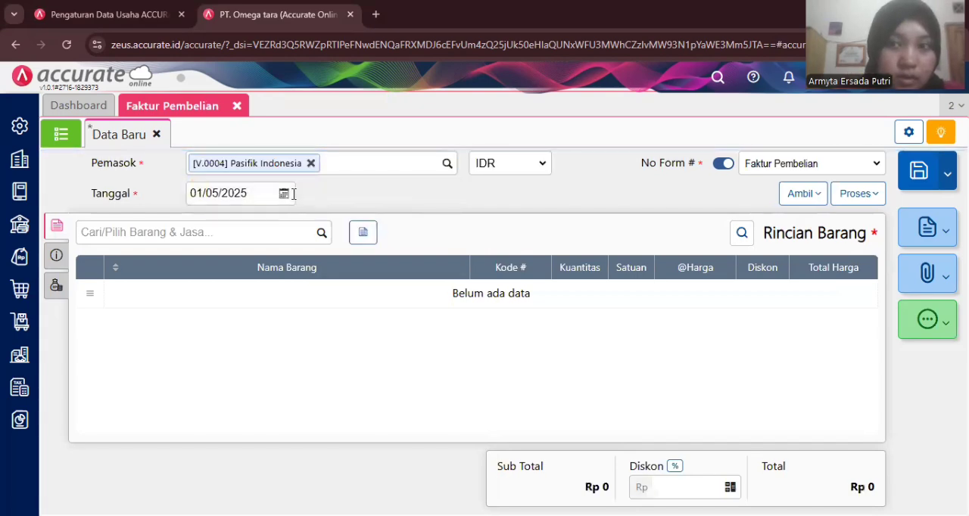
click(238, 193)
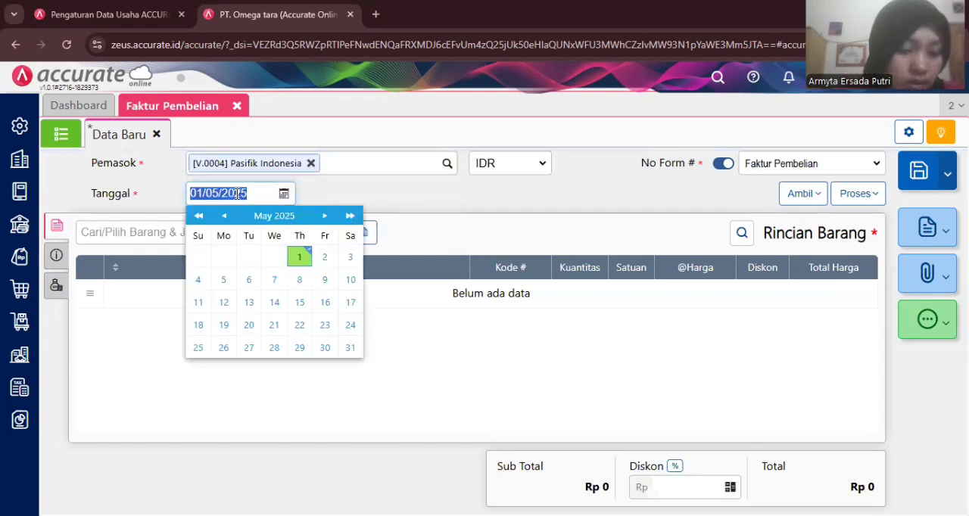
text(08/01/2)
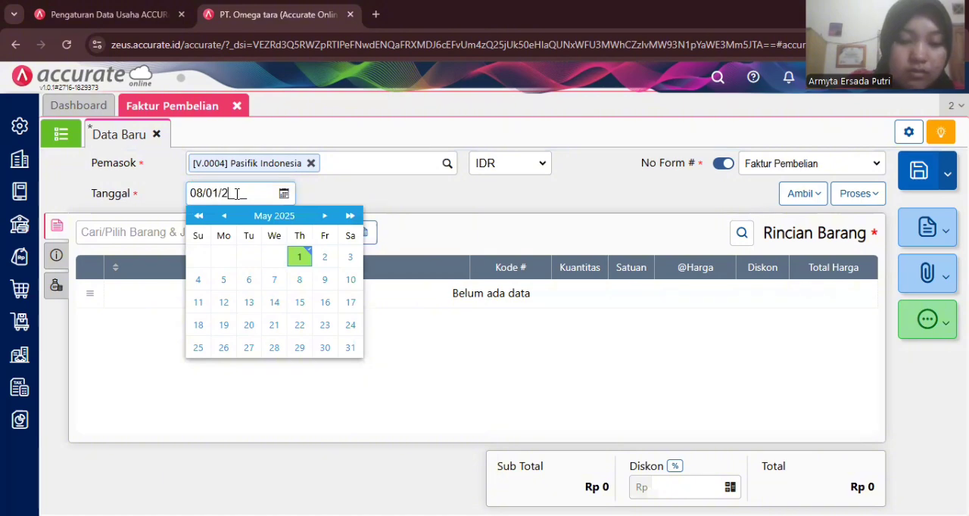
text(023)
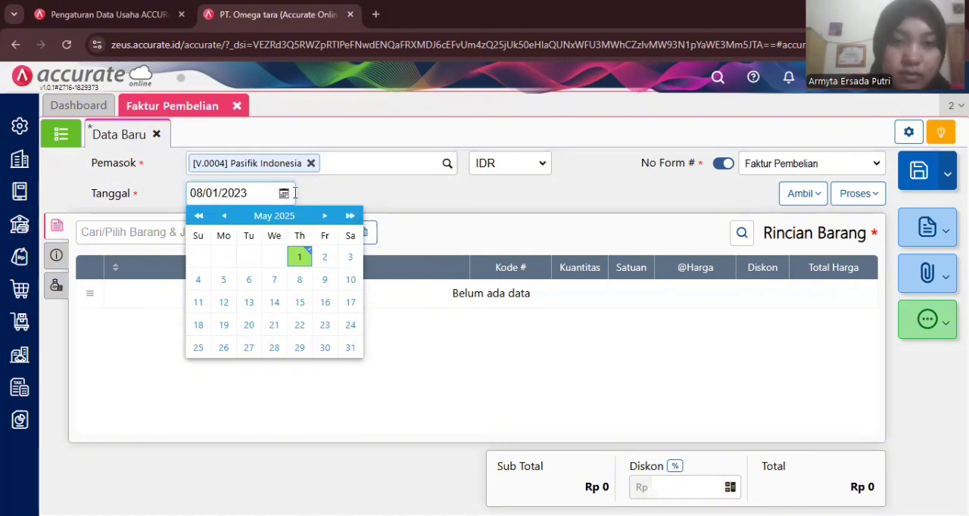
click(325, 200)
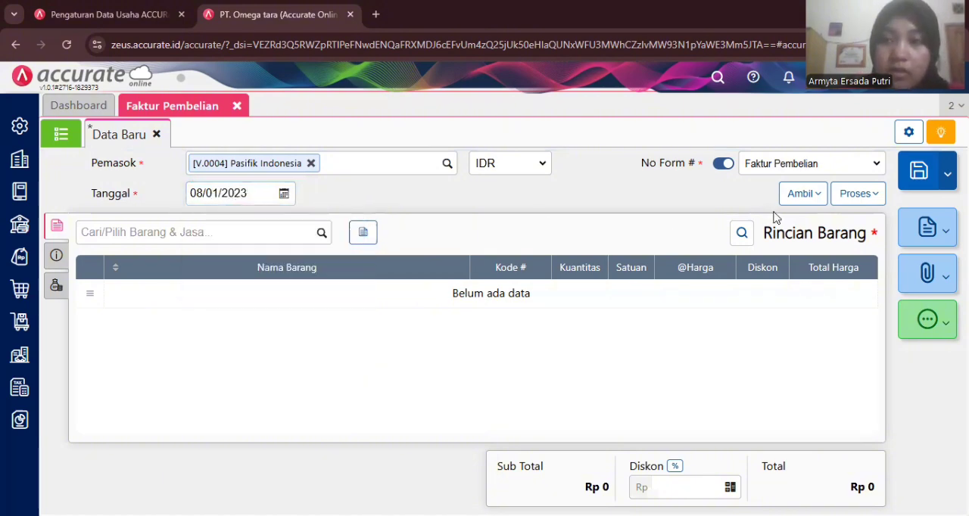
- Copy the Jeans item into the invoice from goods receipt (Penerimaan) 9095
click(799, 201)
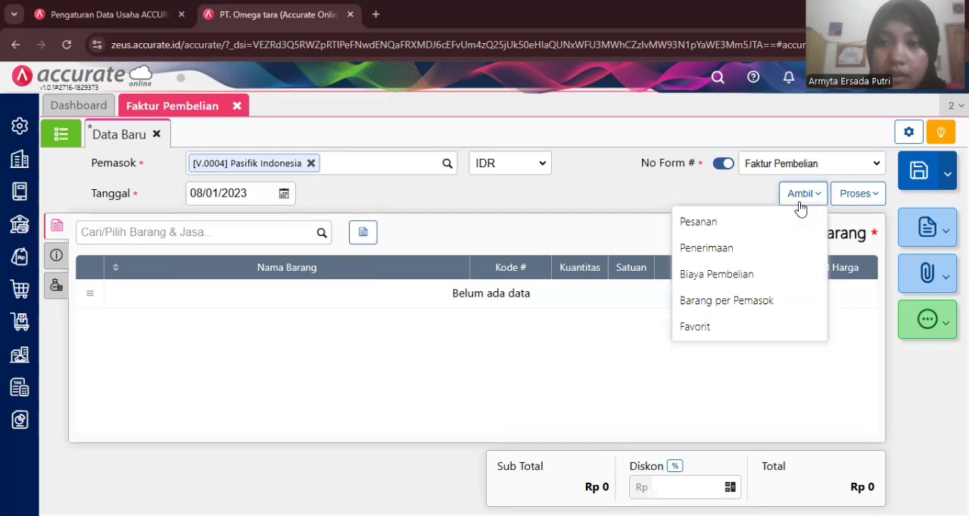
click(739, 248)
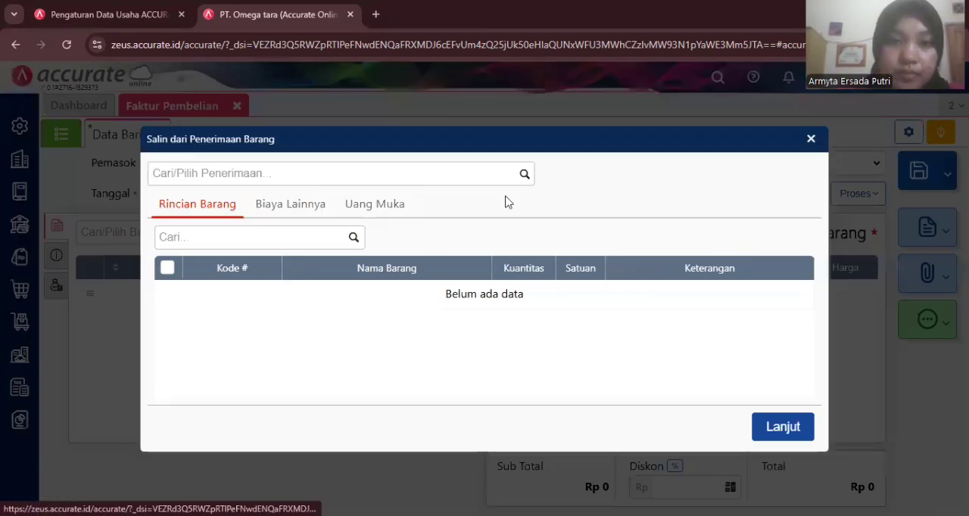
click(522, 176)
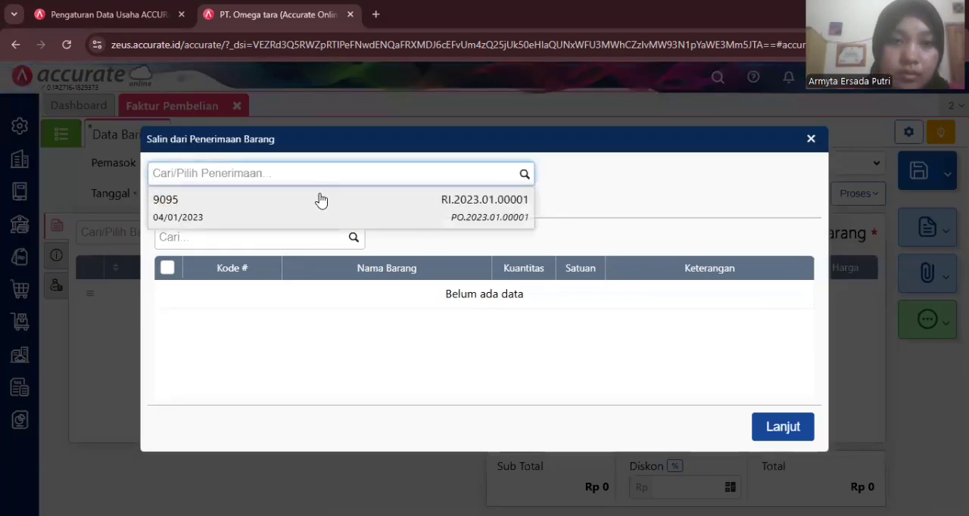
click(320, 199)
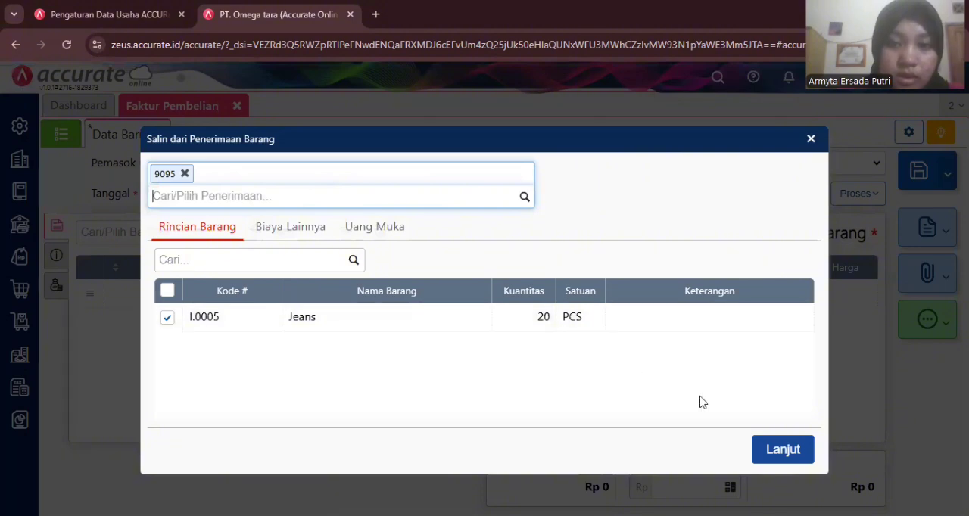
click(783, 449)
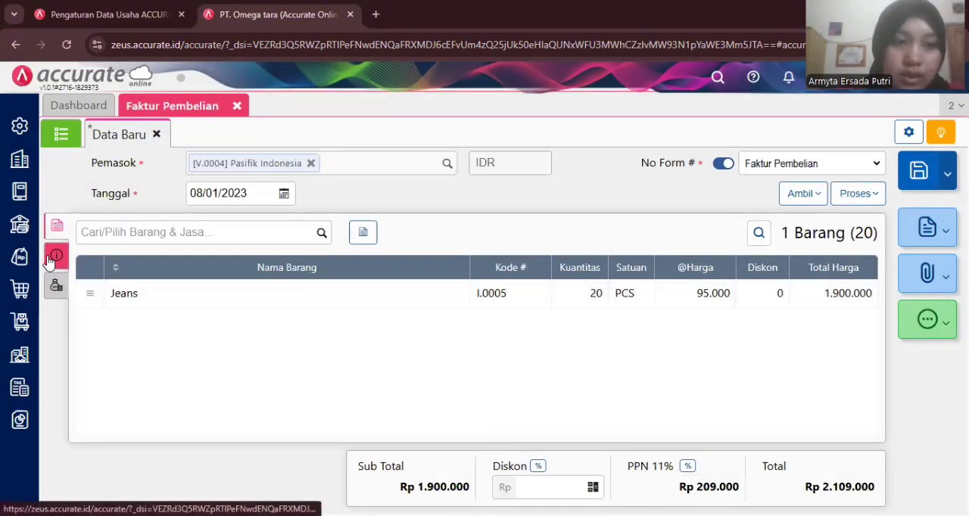
- Set the invoice number (No Faktur) to PI-017 and check the remaining payment, tax and shipping information
click(50, 258)
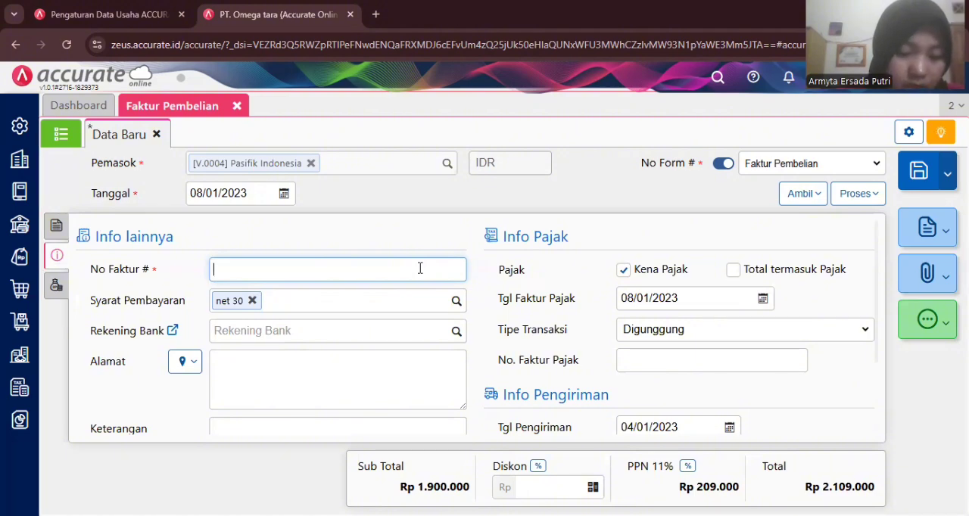
text(PI)
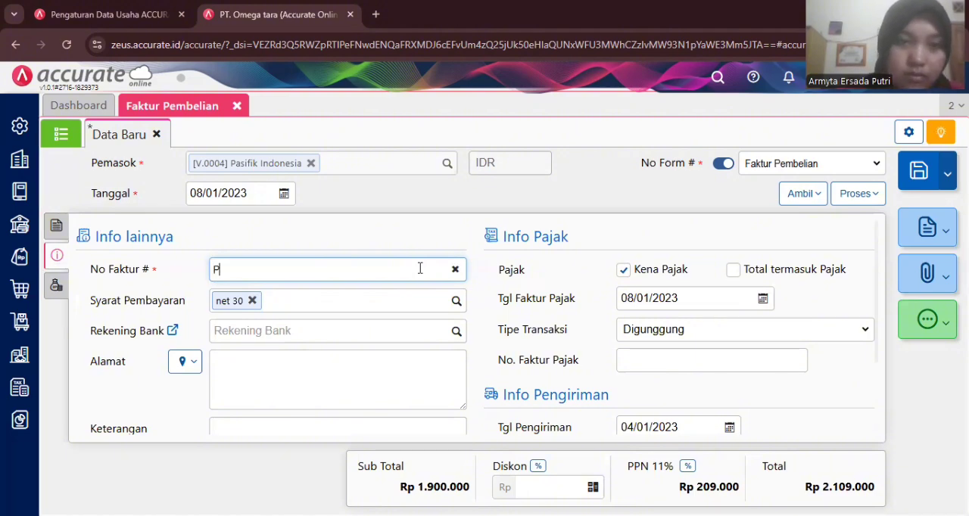
text(-)
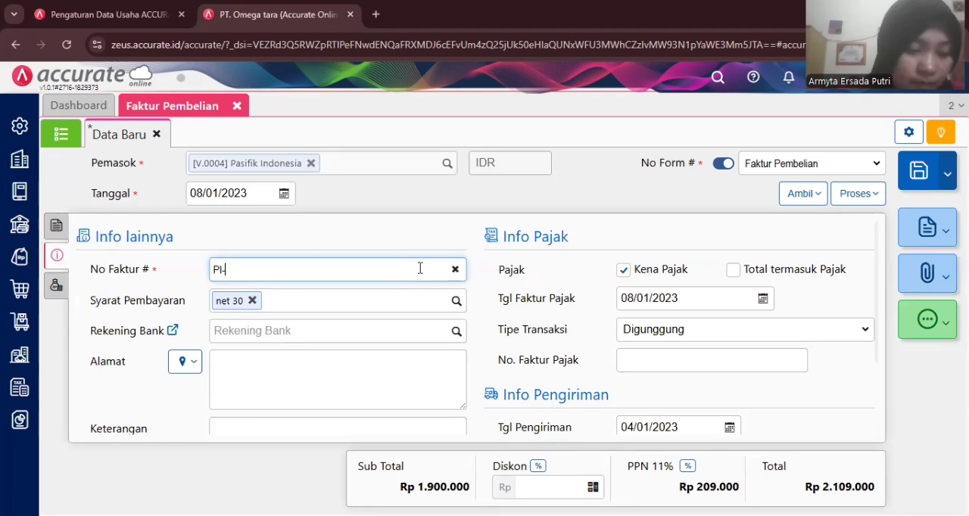
text(017)
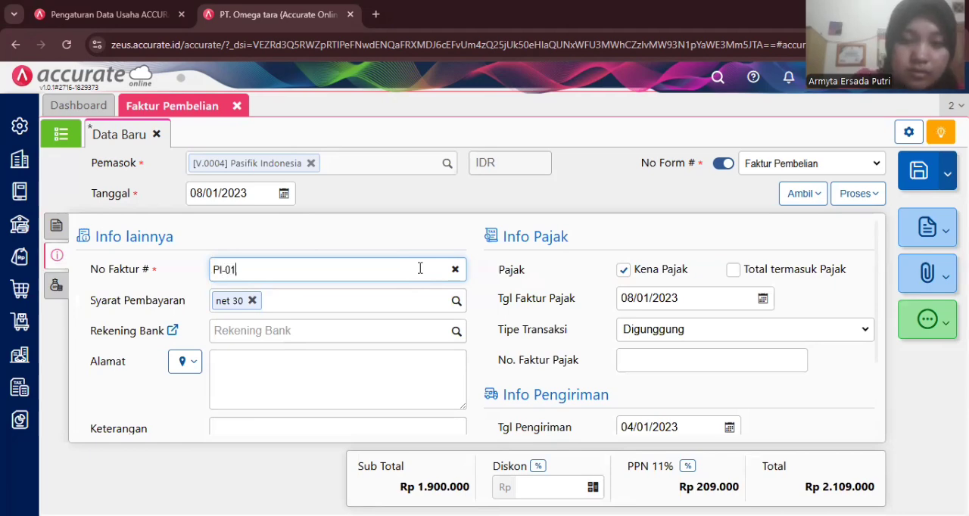
click(426, 235)
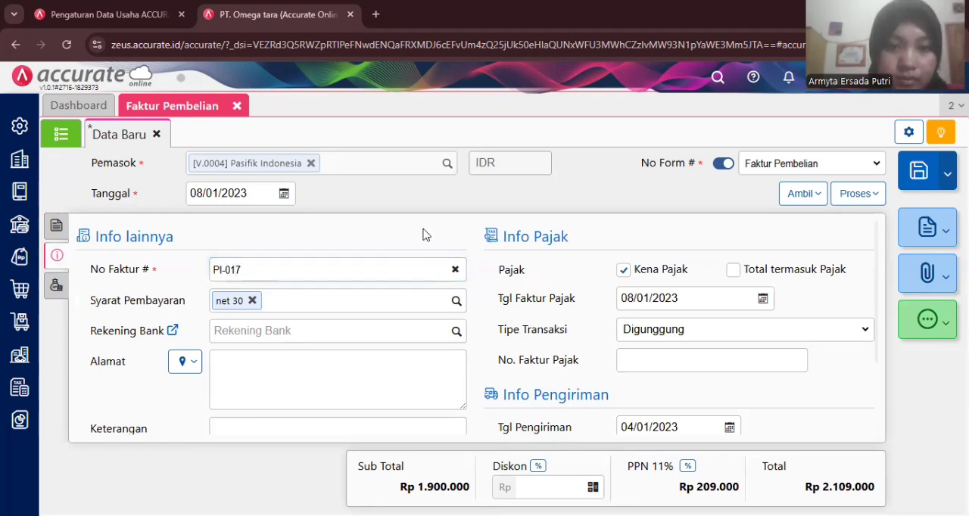
scroll(484, 315, down, 3)
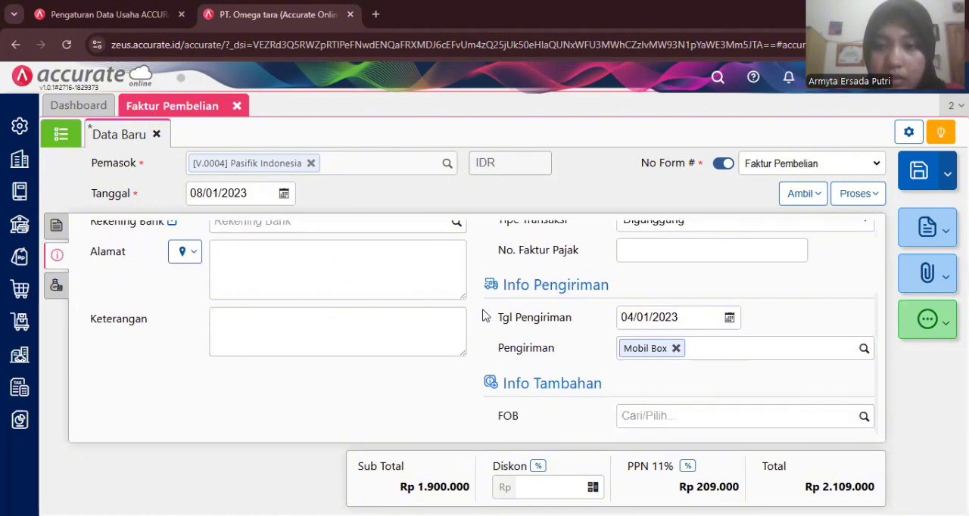
scroll(484, 315, up, 3)
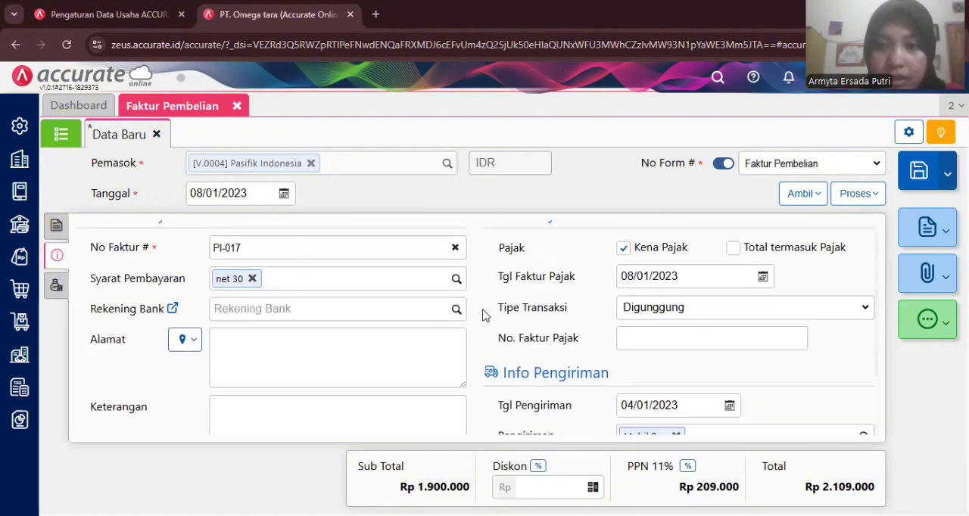
- Add Beban Angkut Pembelian as an other cost (Biaya Lainnya) on the invoice and allocate it to the goods (Alokasi ke Barang)
click(61, 293)
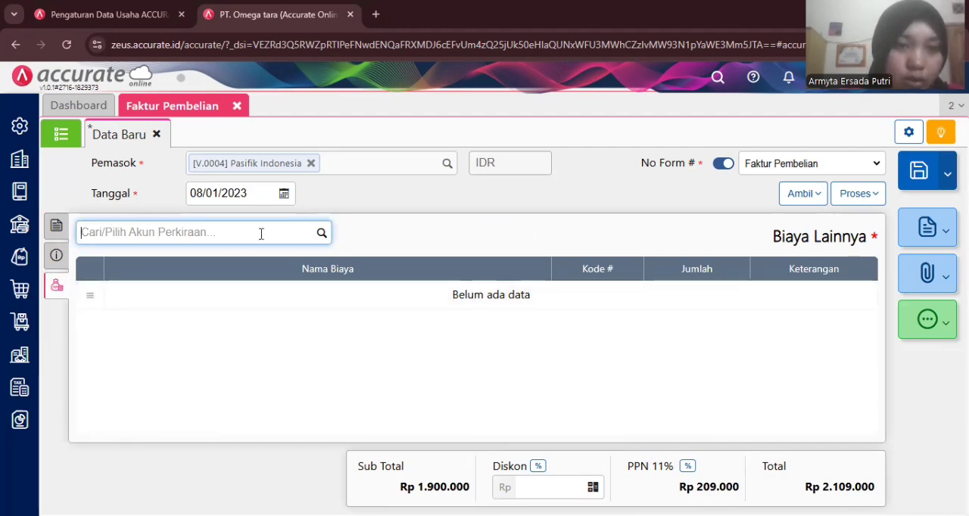
text(b)
key(BackSpace)
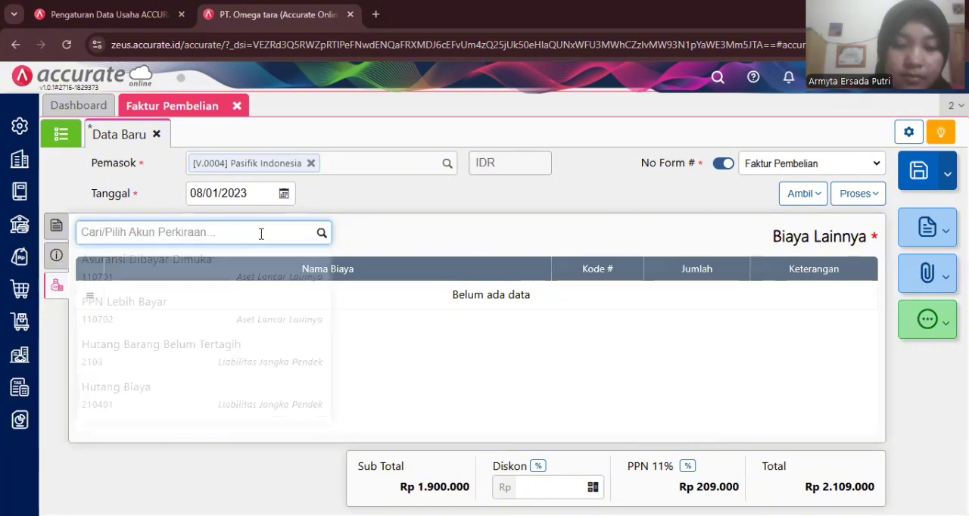
text(angi)
key(BackSpace)
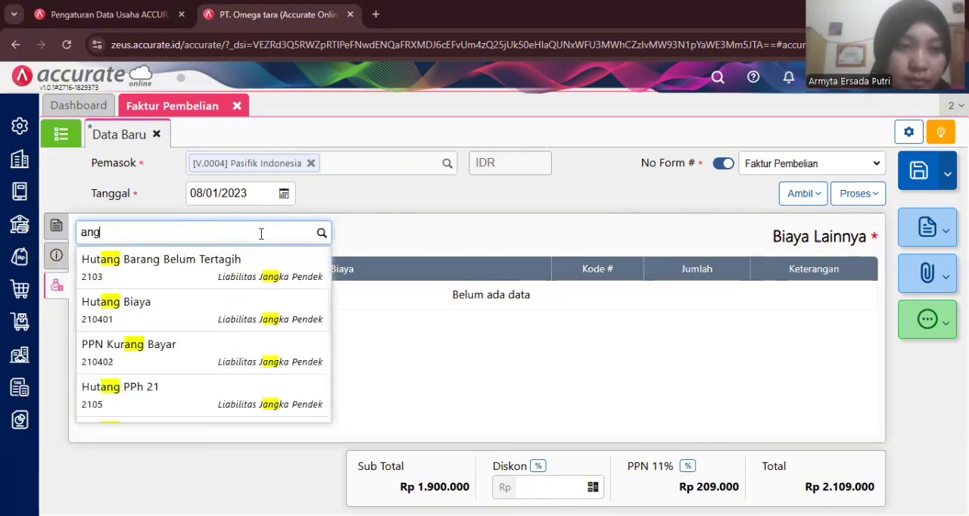
text(kut)
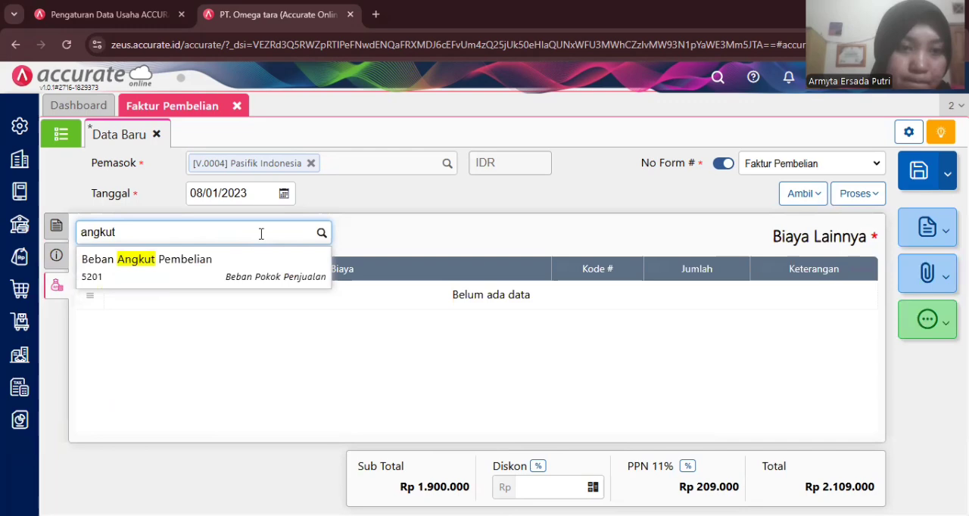
click(239, 273)
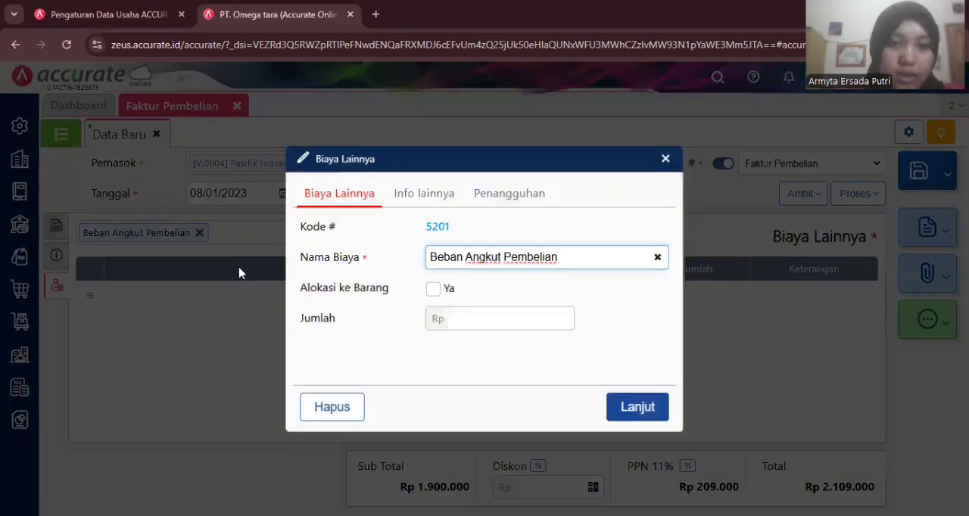
click(434, 290)
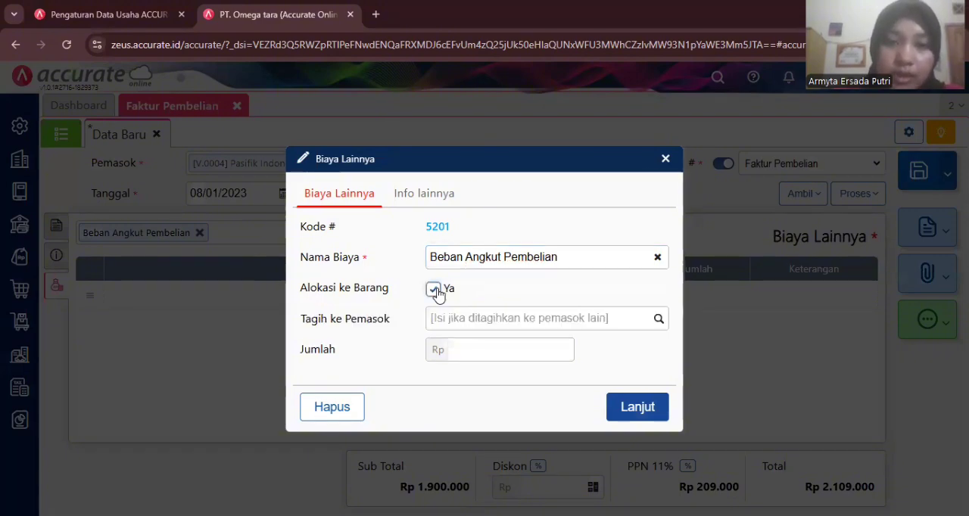
click(659, 321)
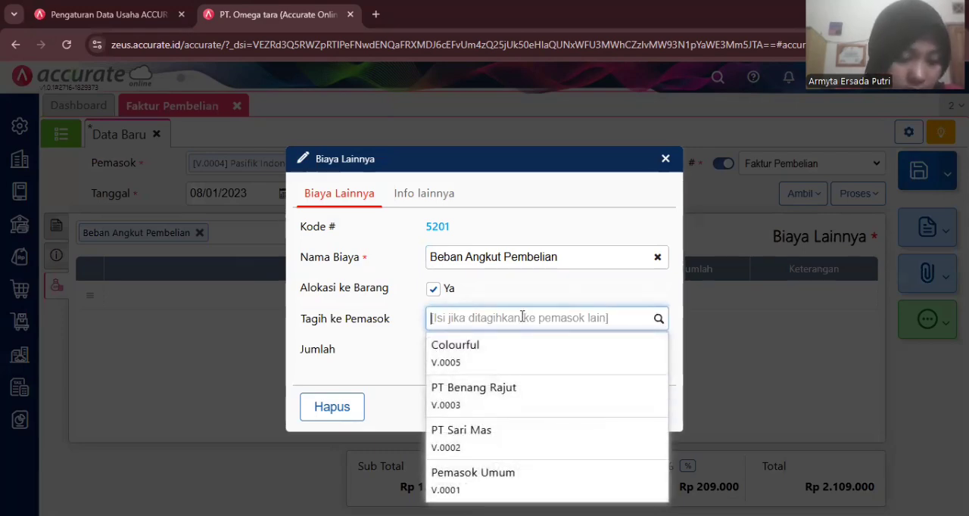
text(ar)
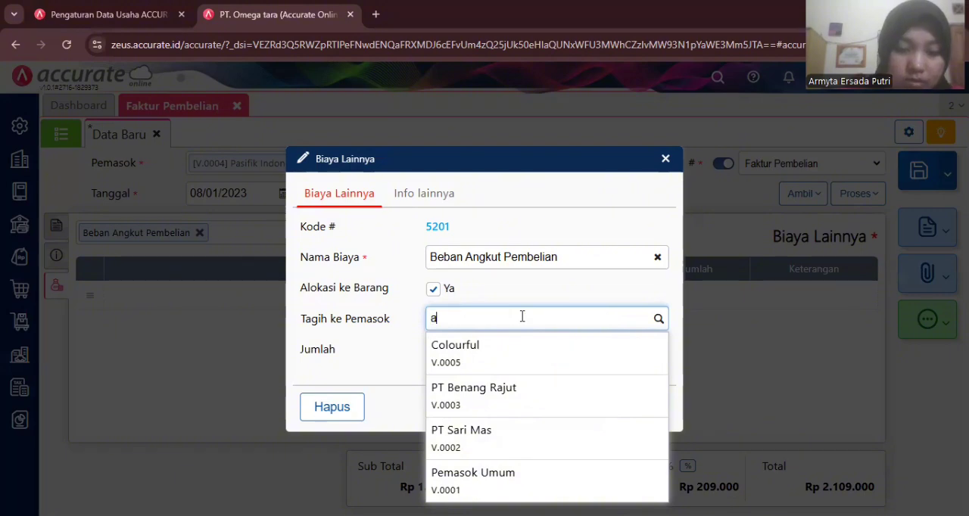
click(528, 295)
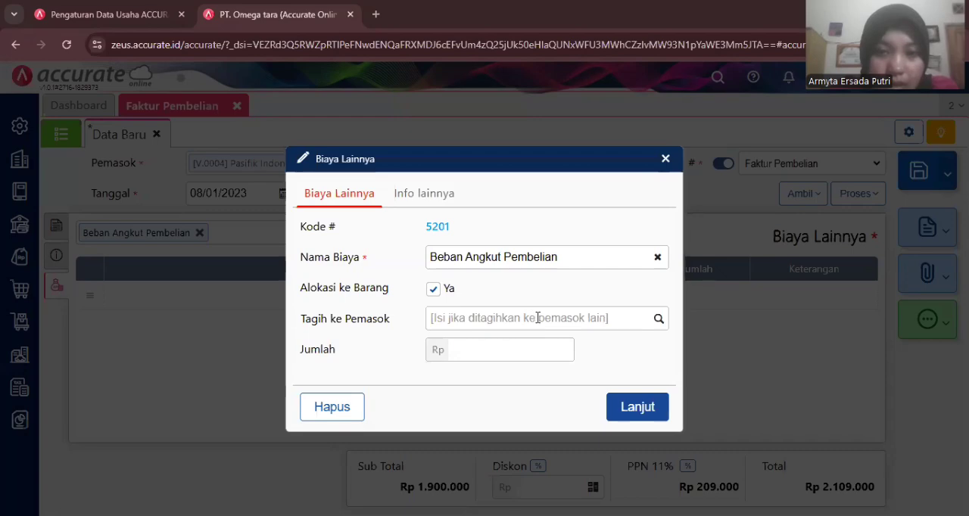
- Bill the freight cost to Pemasok Umum with an amount (Jumlah) of Rp 500.000 and accept the cost entry
click(656, 319)
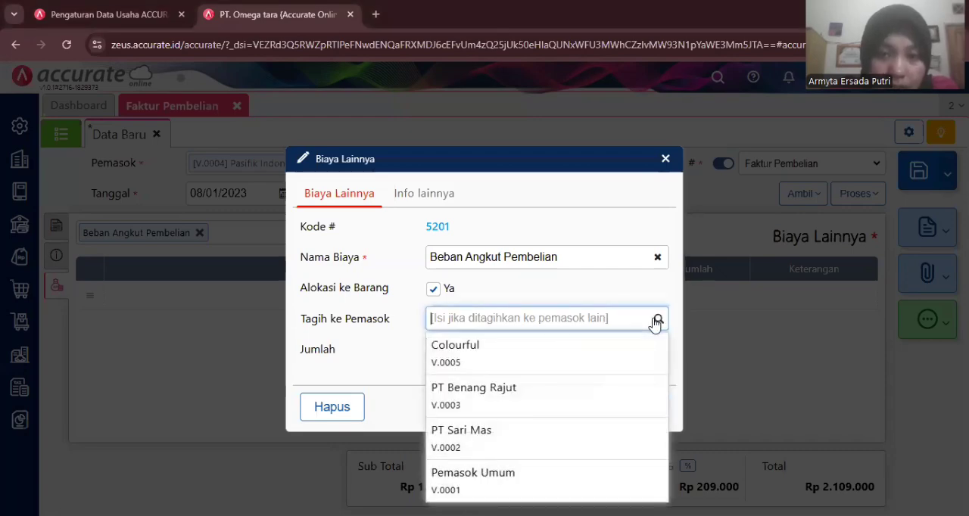
click(483, 479)
click(489, 351)
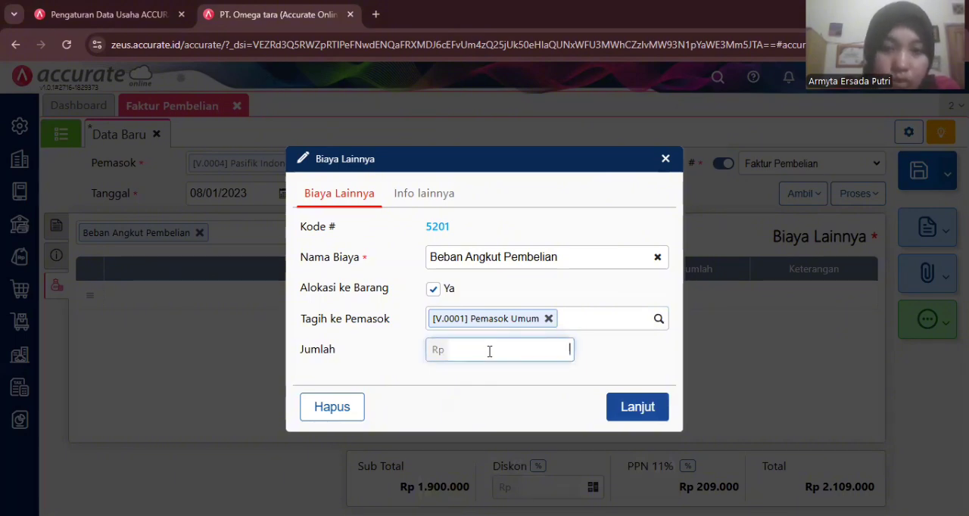
text(5000000)
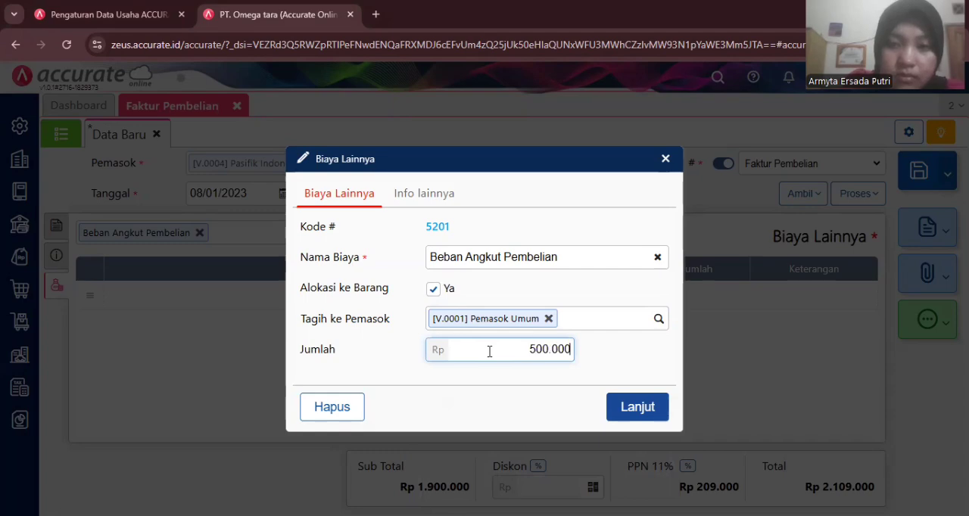
click(636, 409)
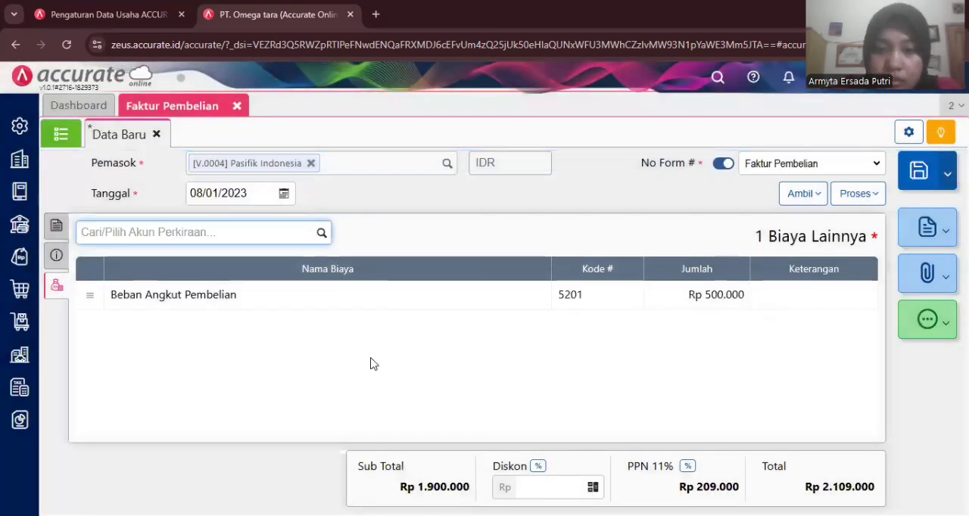
- Review the invoice's general information and item details, and save the purchase invoice
click(57, 259)
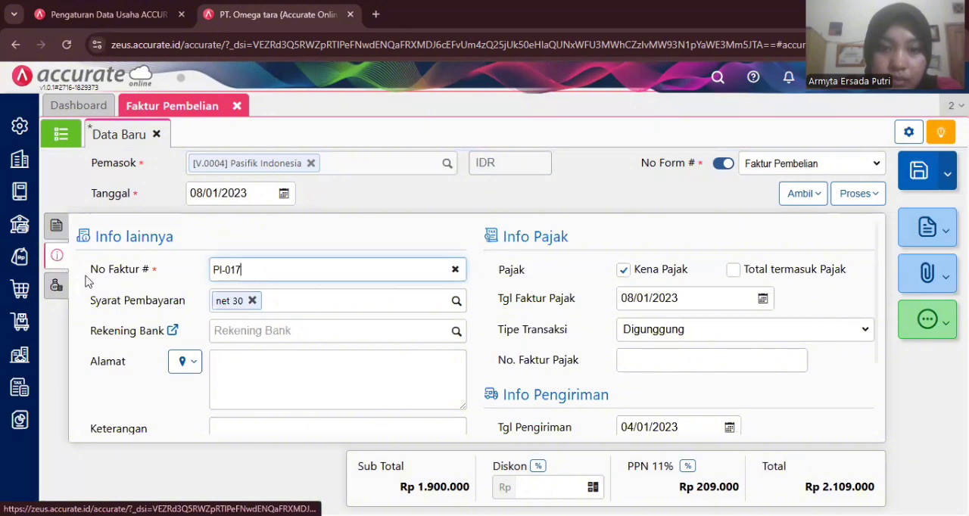
click(59, 228)
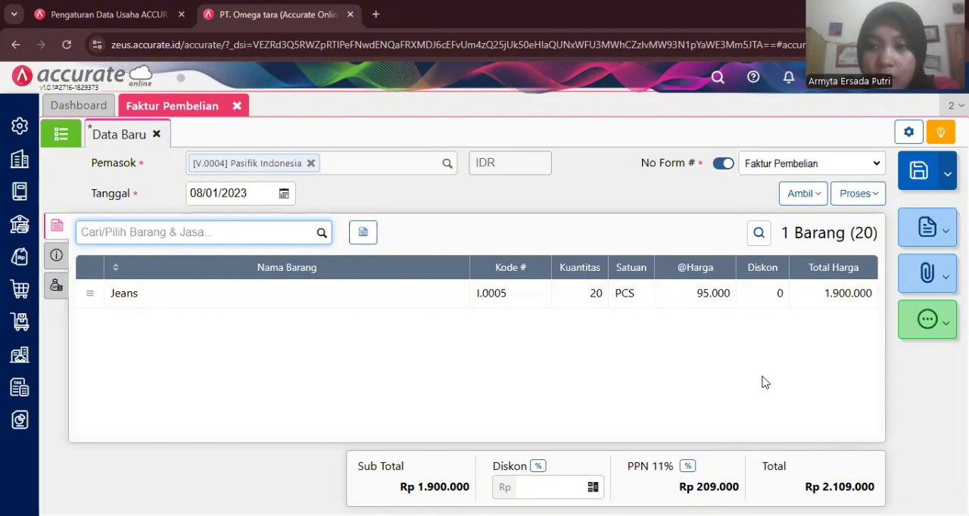
click(912, 181)
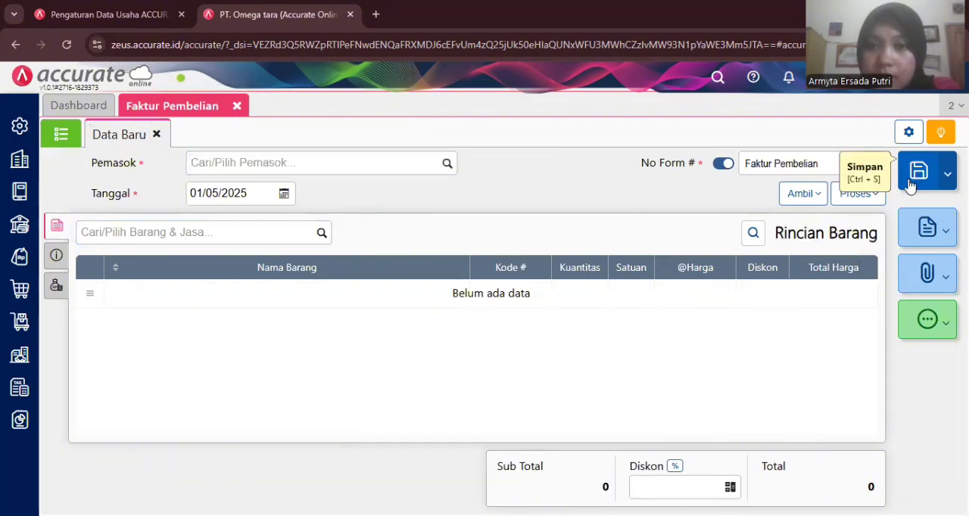
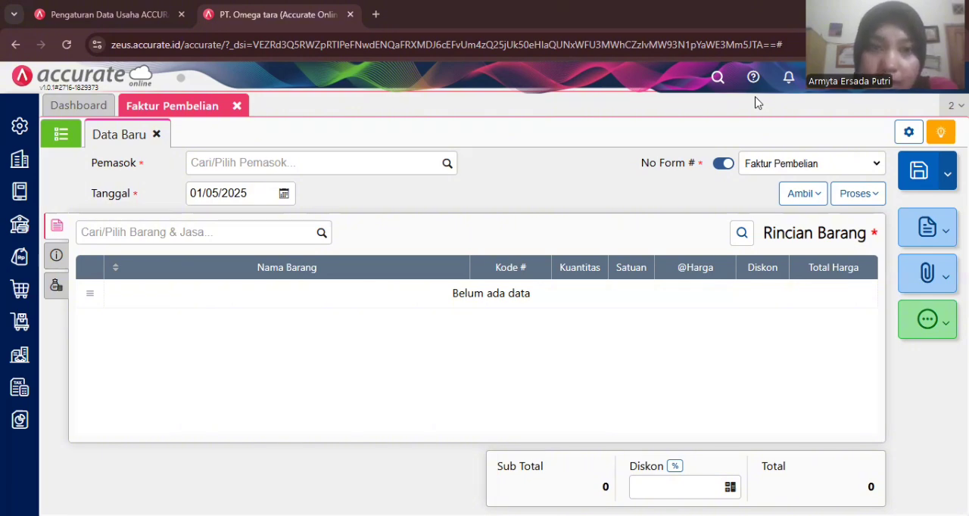
- Set the new purchase invoice's supplier (Pemasok) to Armada Express and its date (Tanggal) to 09/01/2023
click(392, 164)
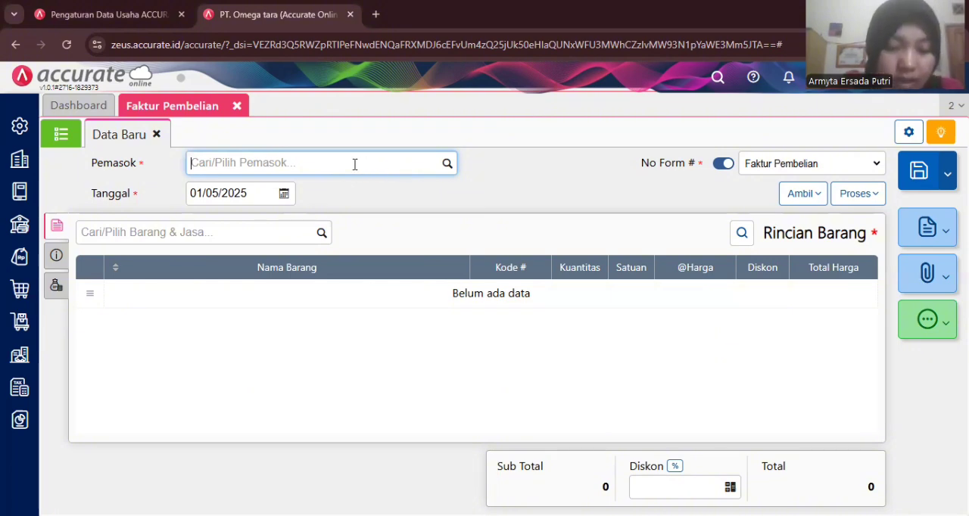
text(ar)
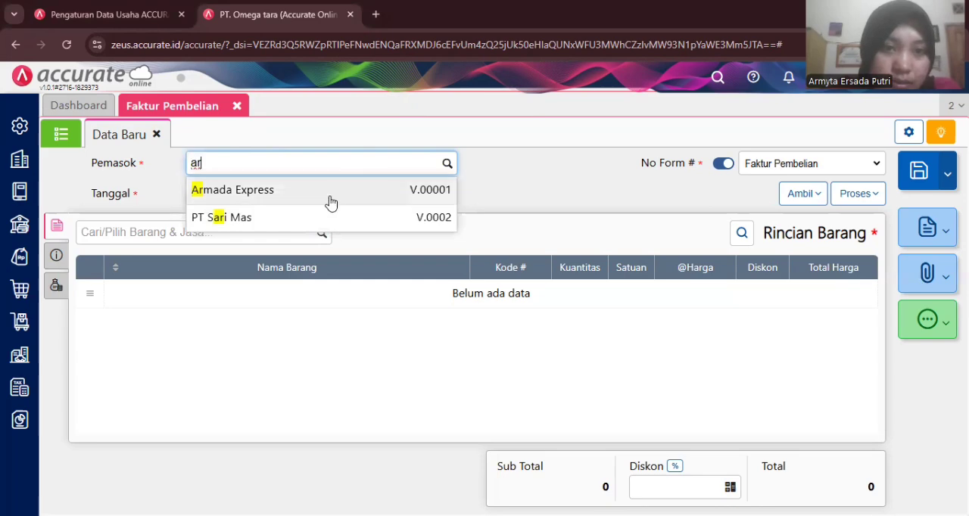
click(330, 198)
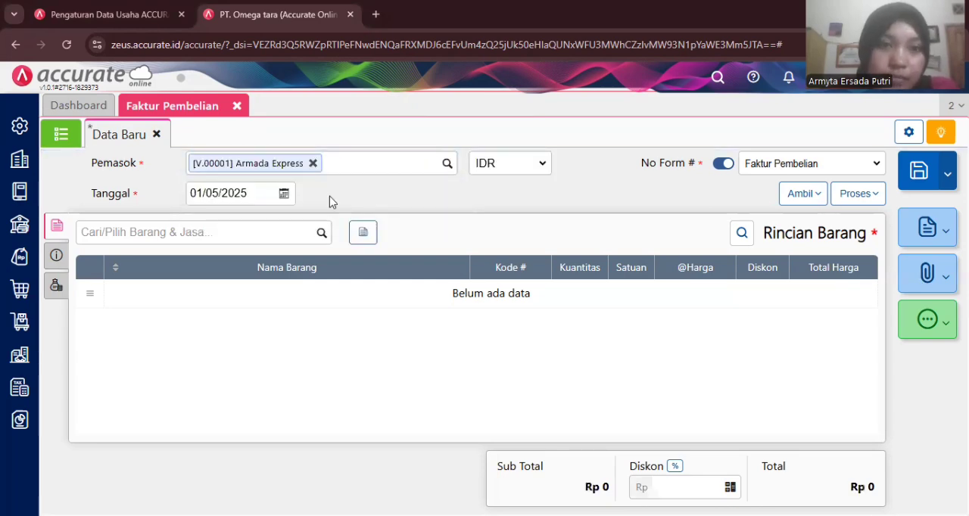
click(246, 199)
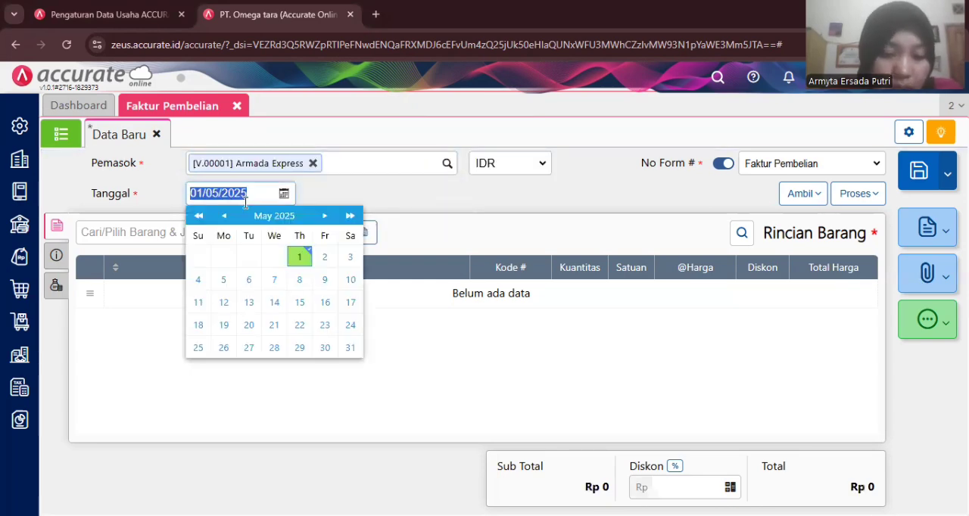
text(09/01/2)
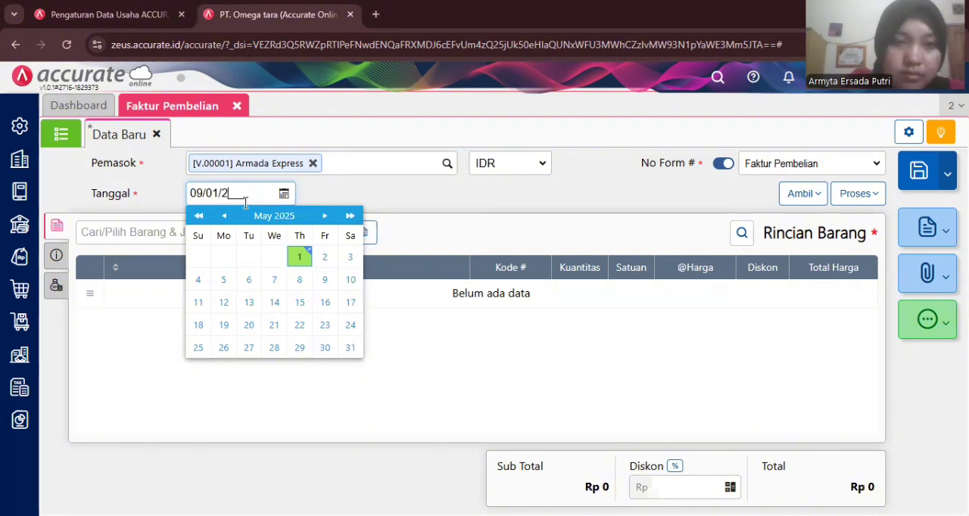
text(023)
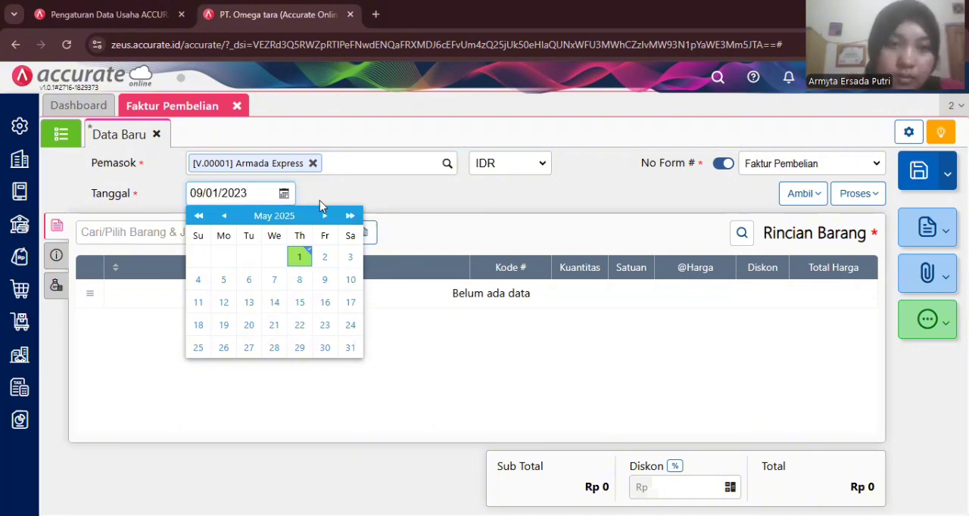
click(336, 192)
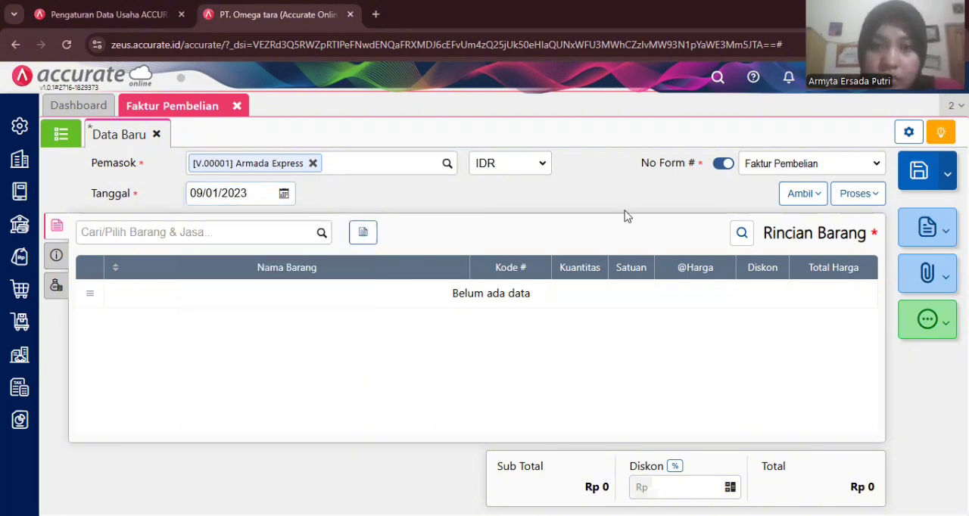
- Copy the Beban Angkut Pembelian purchase cost (Biaya Pembelian) from invoice PI-017 into the Armada Express invoice
click(795, 198)
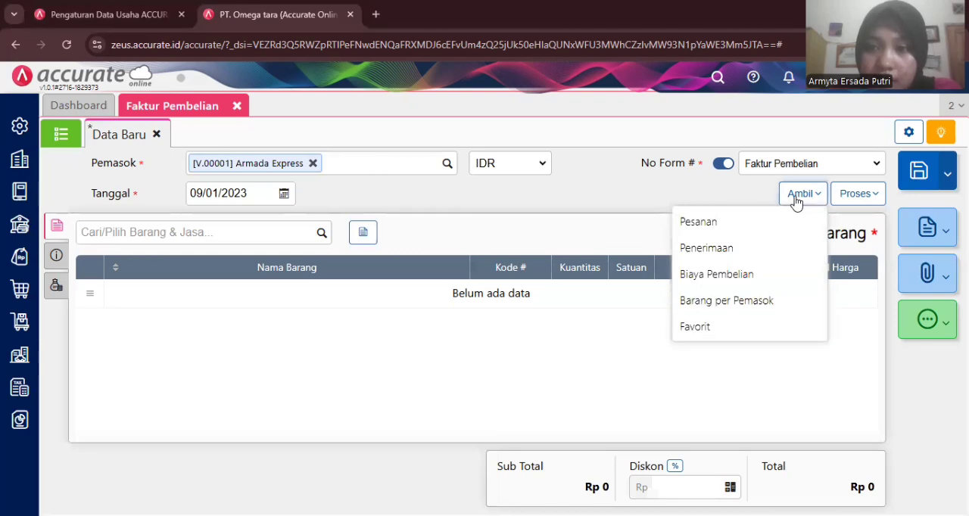
click(730, 274)
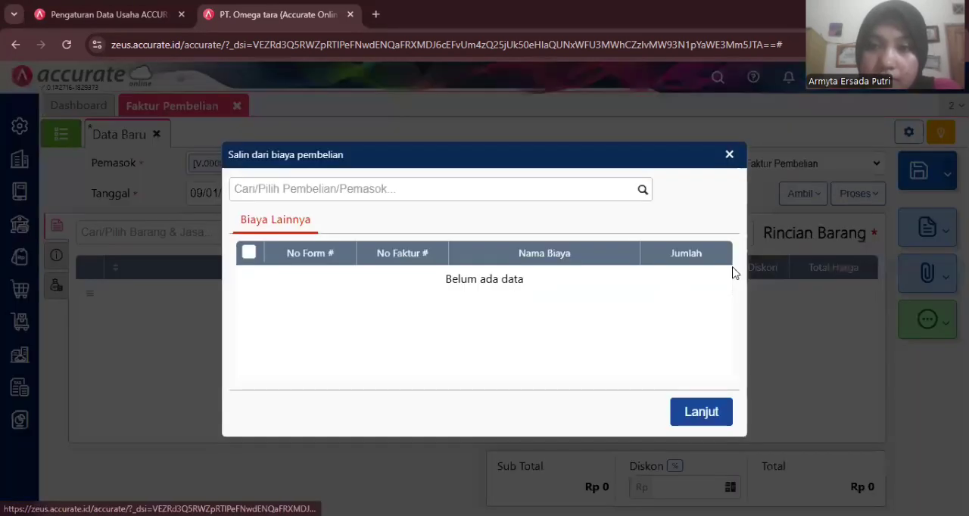
click(640, 190)
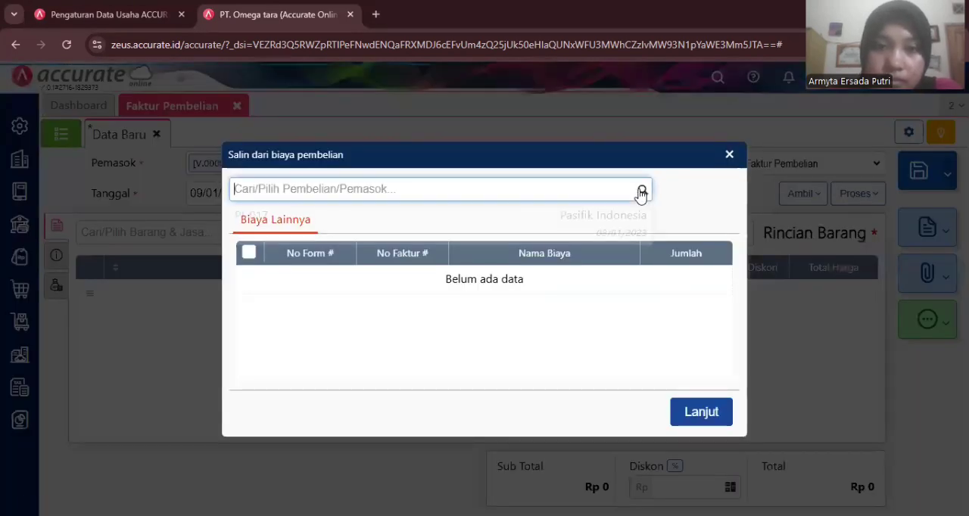
click(536, 221)
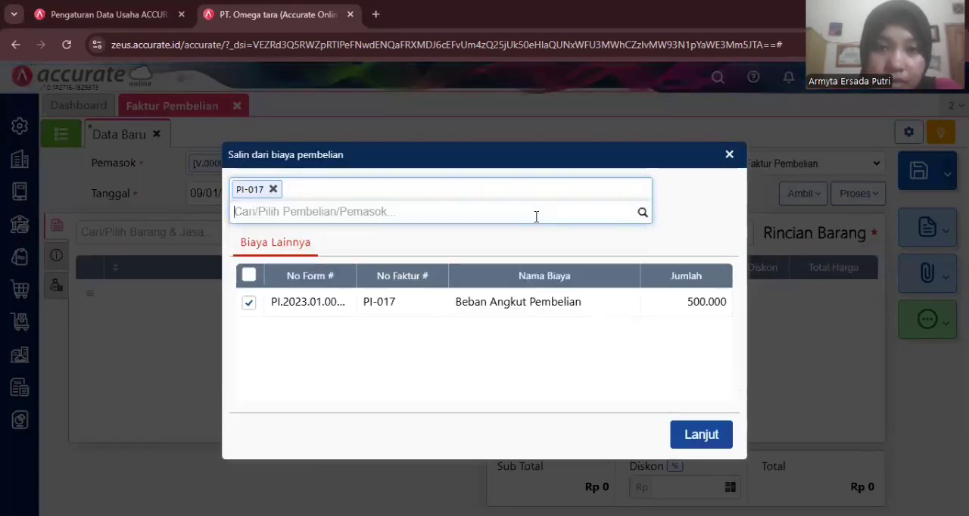
click(699, 436)
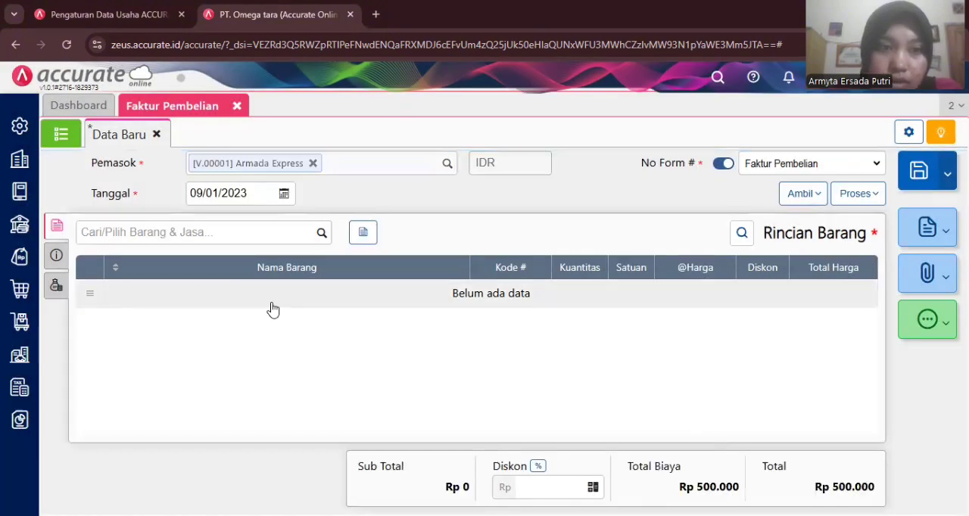
- Set the amount (Jumlah) of the Beban Angkut Pembelian cost to 475.000 and accept the cost entry
click(56, 287)
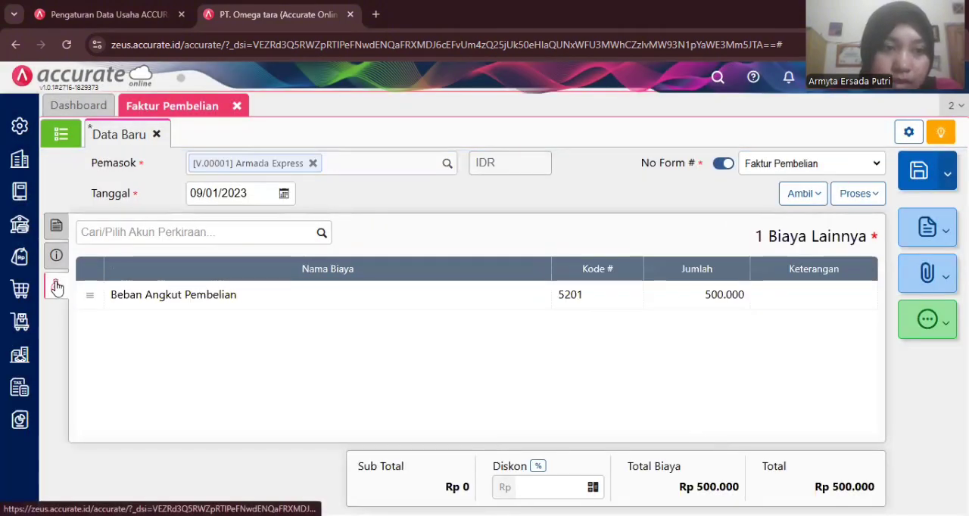
click(629, 298)
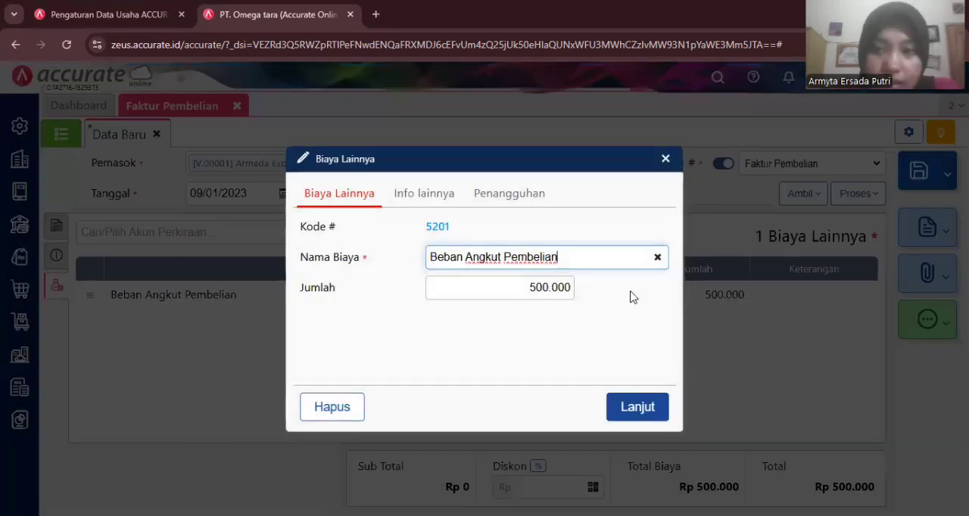
click(541, 290)
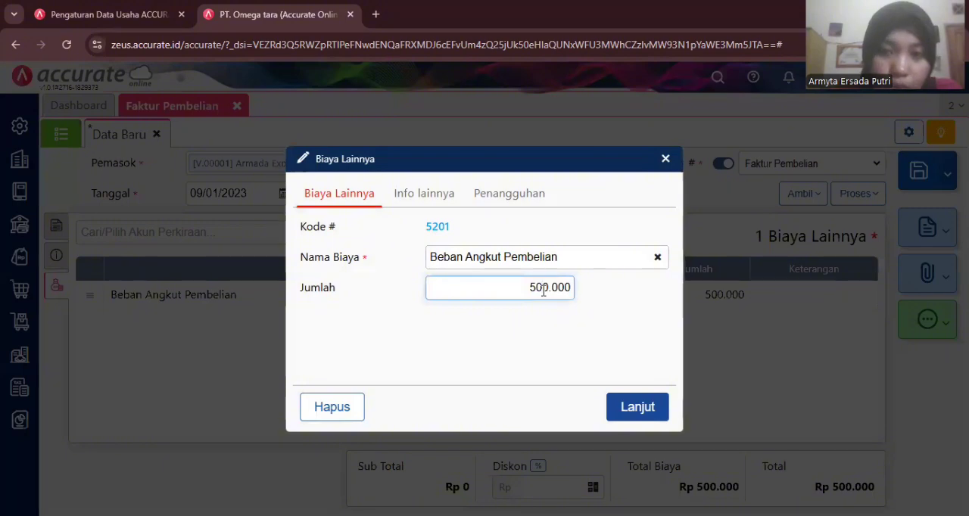
key(BackSpace)
key(BackSpace)
key(BackSpace)
key(BackSpace)
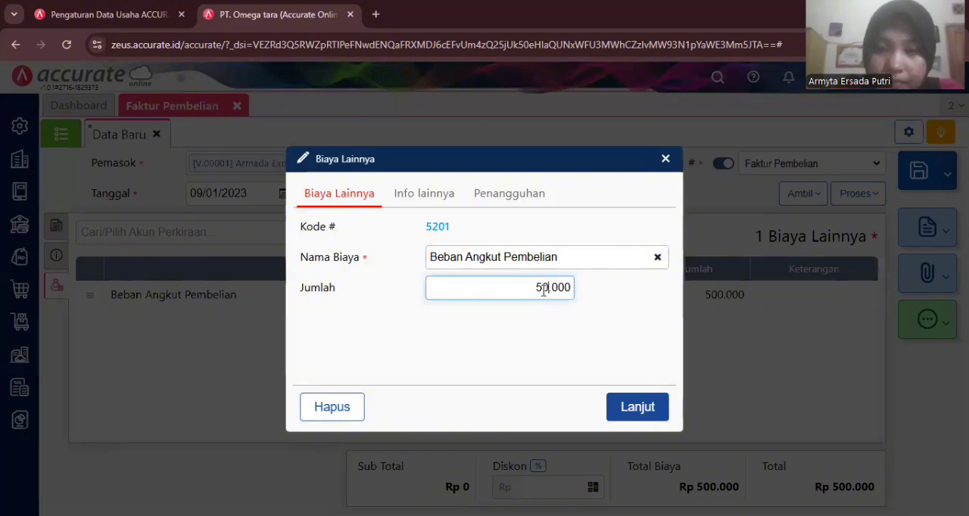
text(4)
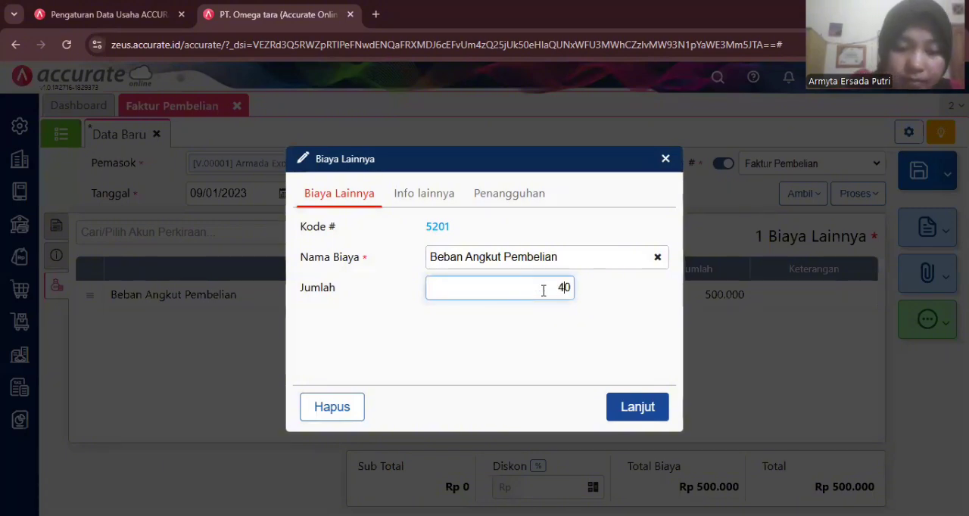
text(75.)
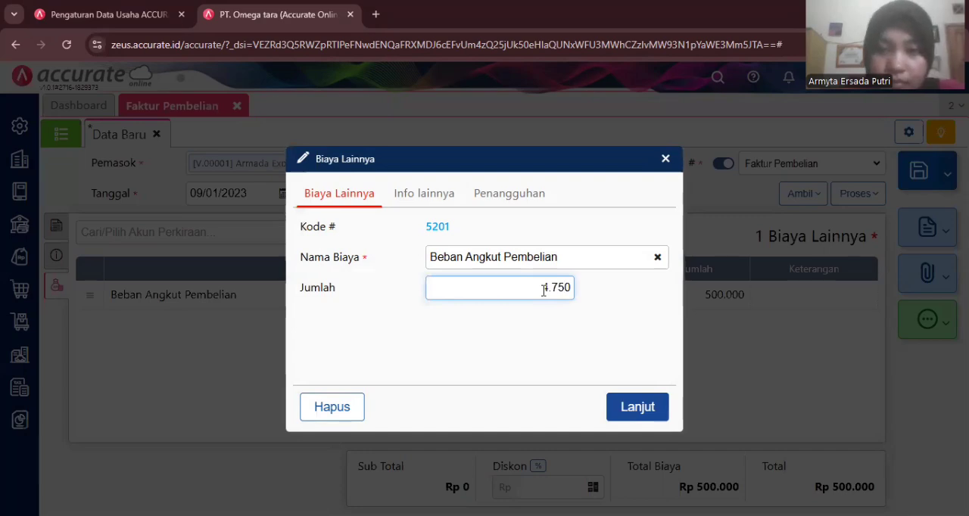
text(000)
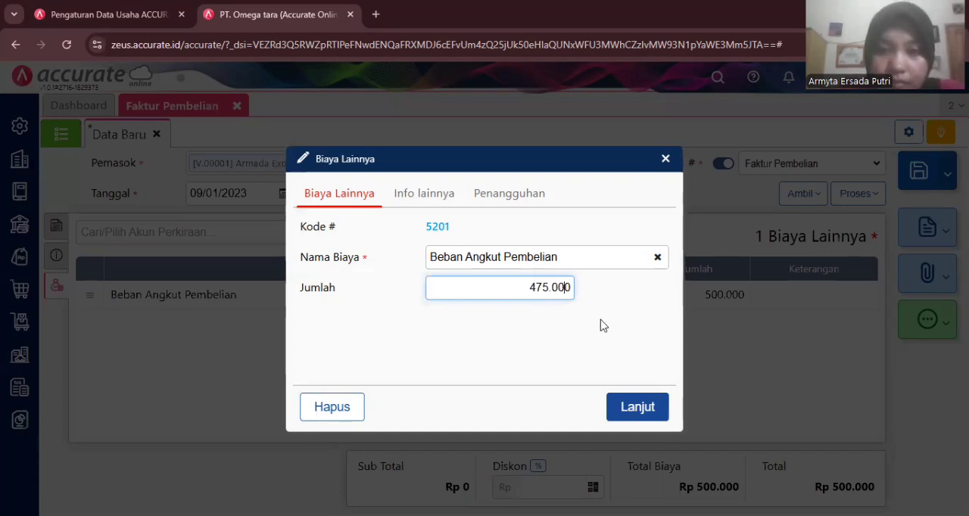
click(632, 407)
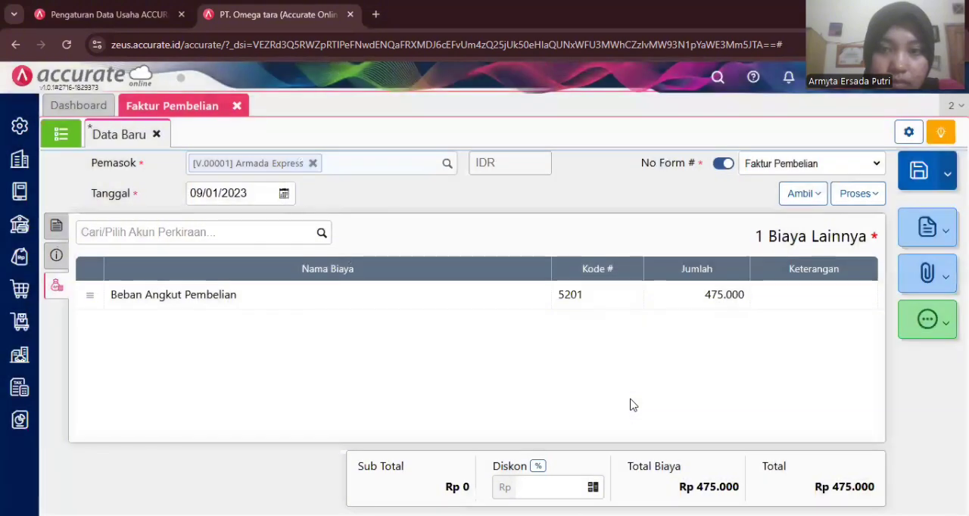
- Enter AE1007 as the invoice number (No Faktur) and clear the shipping date (Tgl Pengiriman)
click(56, 256)
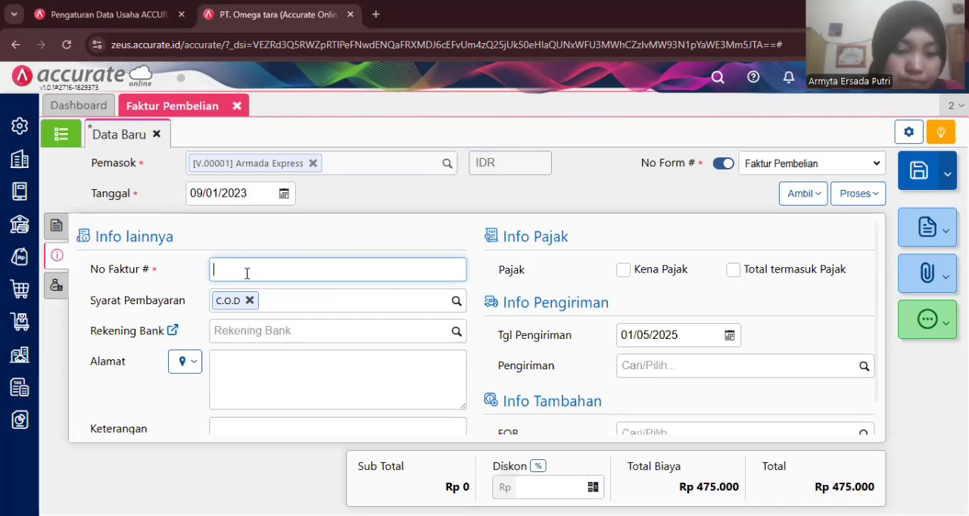
text(AE1)
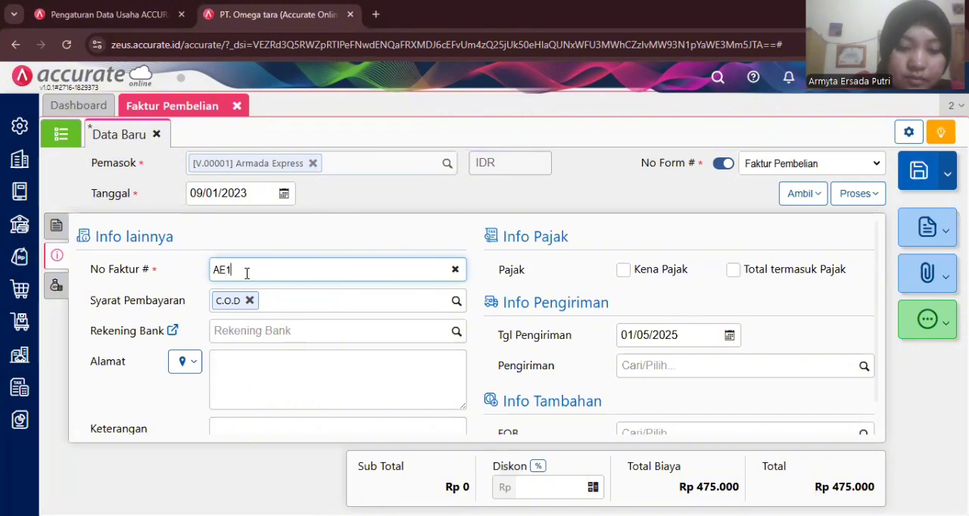
text(007)
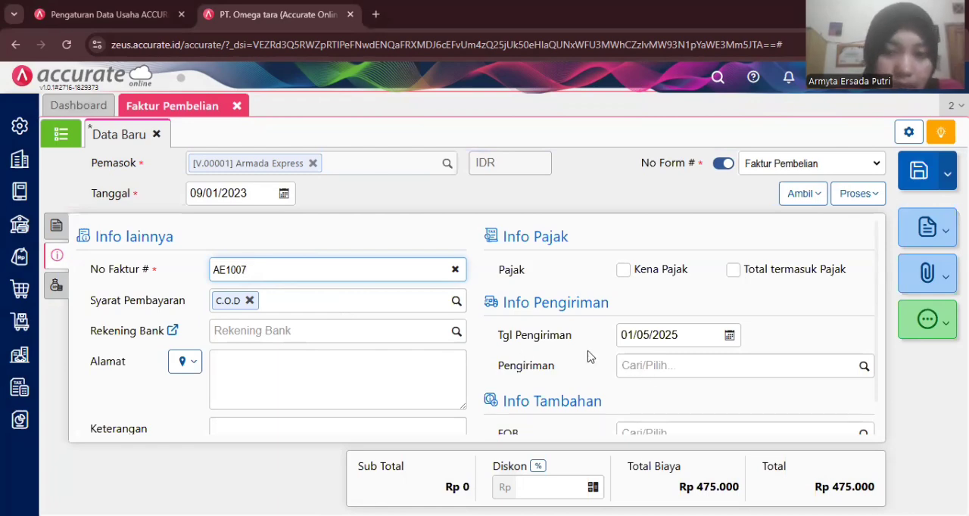
click(670, 334)
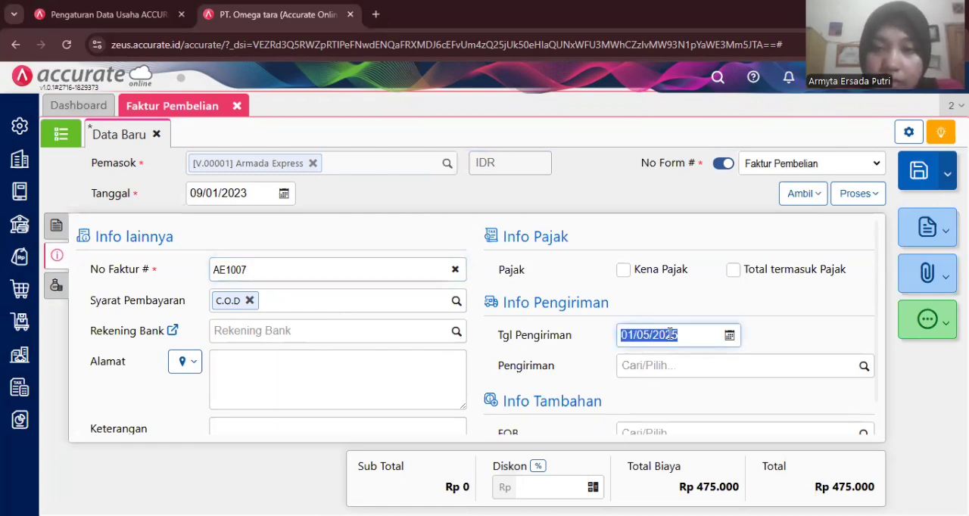
key(BackSpace)
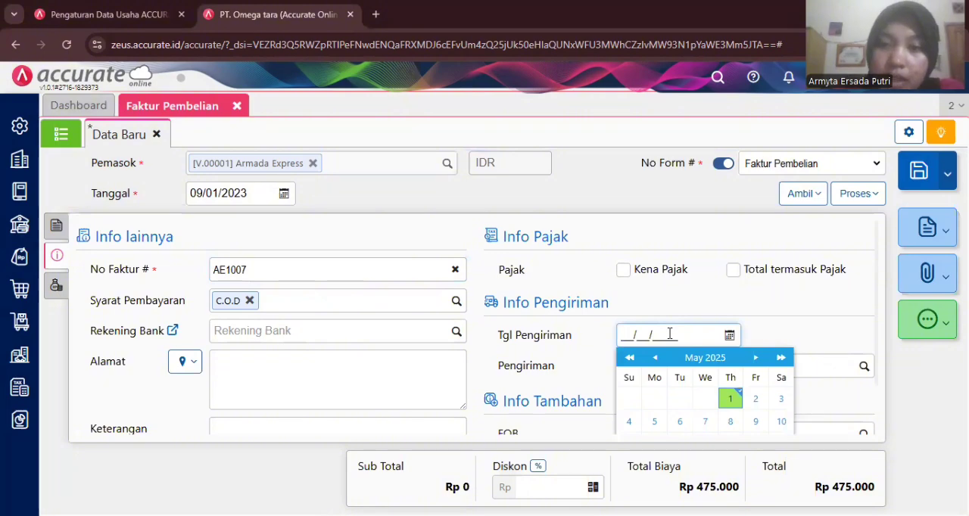
click(796, 311)
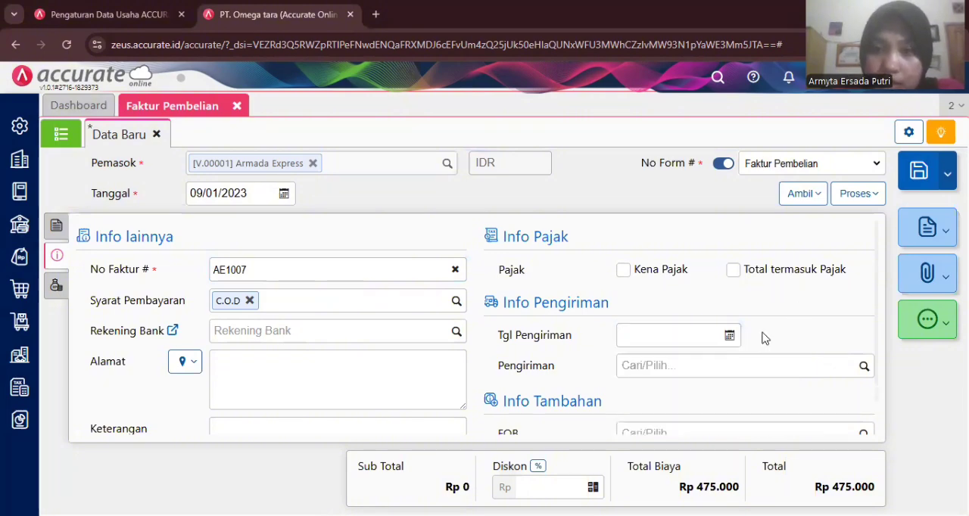
scroll(762, 338, down, 1)
scroll(762, 331, up, 1)
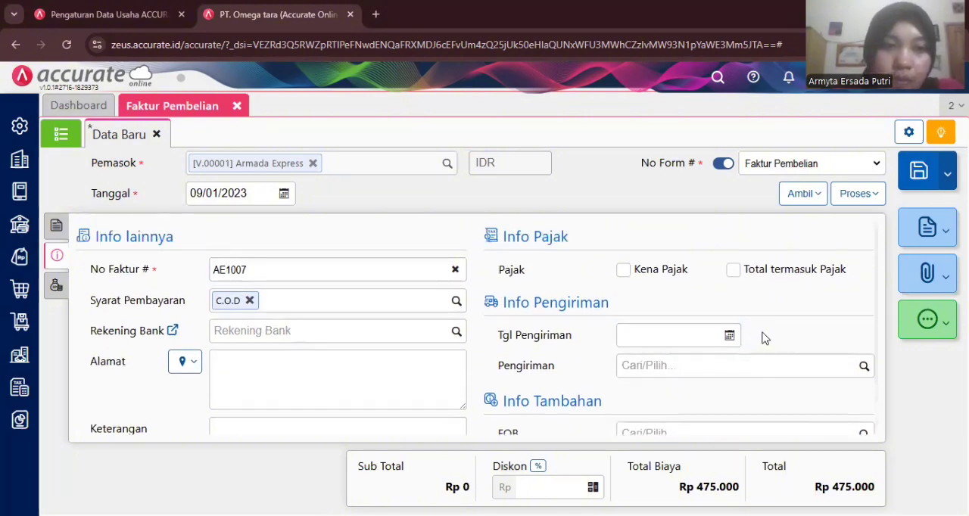
- Save the Armada Express purchase invoice, open the saved record to check it, and close Faktur Pembelian
click(56, 225)
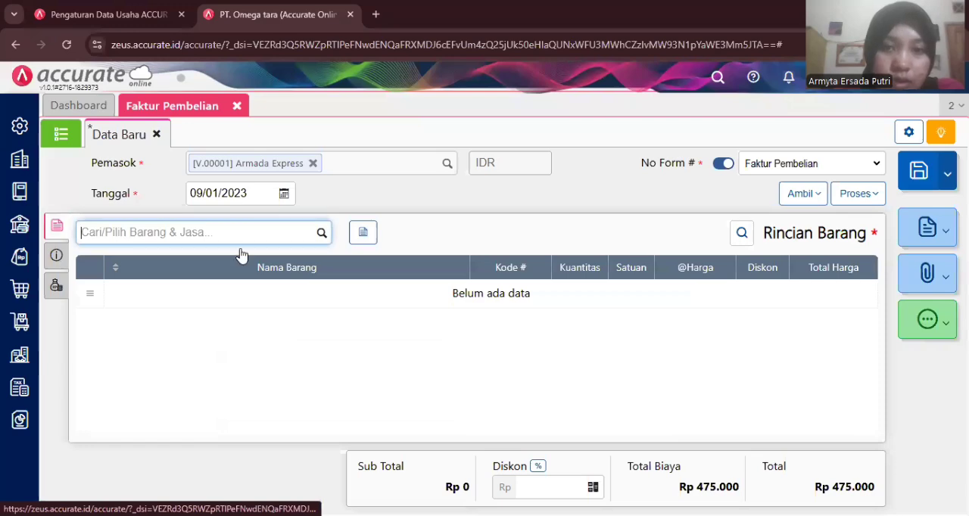
click(908, 176)
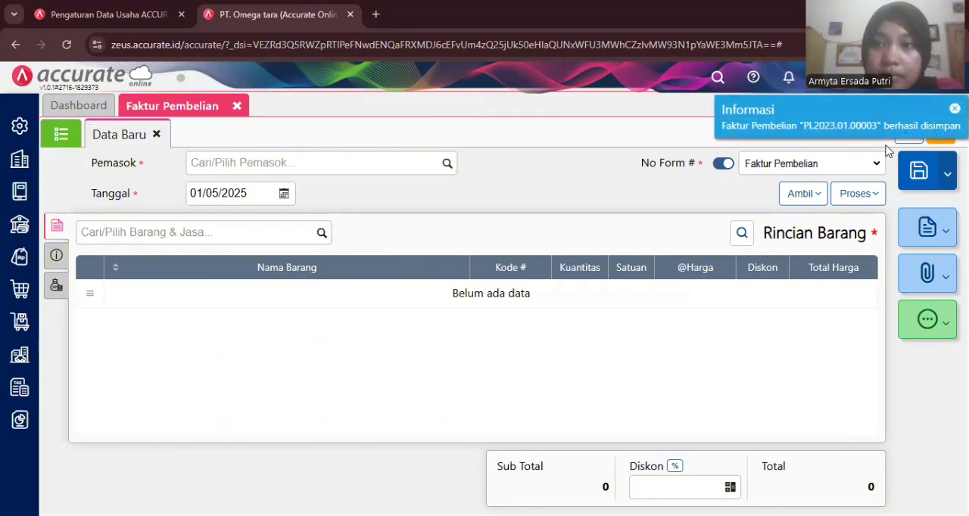
click(887, 139)
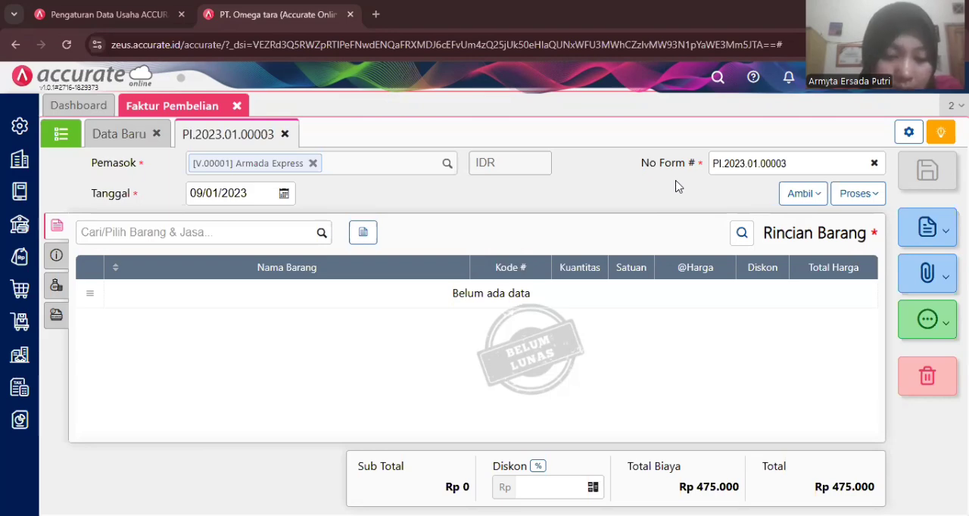
click(238, 106)
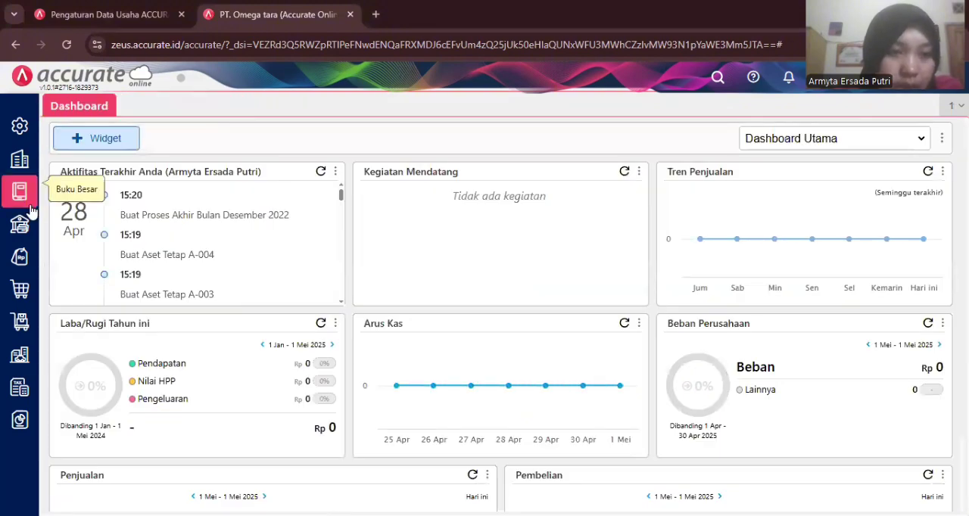
- Start a new purchase down payment (Uang Muka Pembelian) with PT Sari Mas as the supplier
click(21, 292)
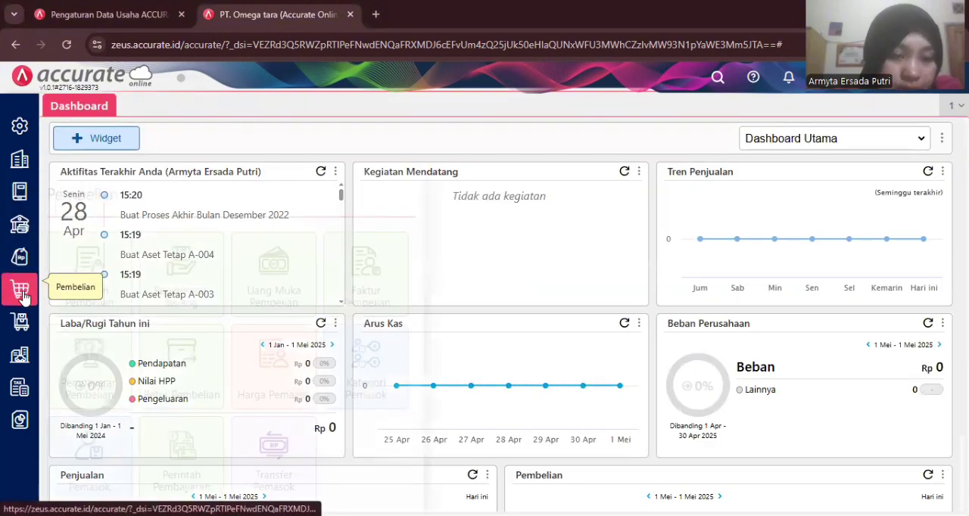
click(254, 293)
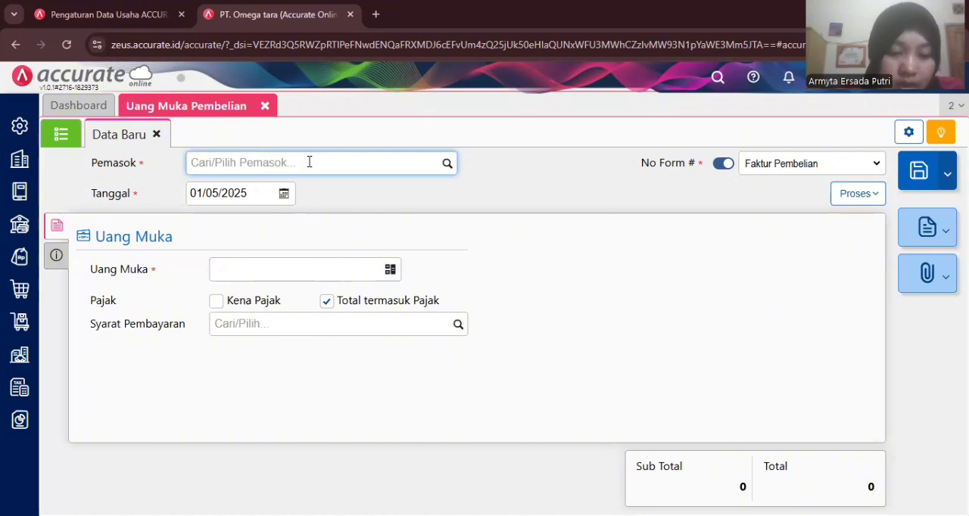
text(sar)
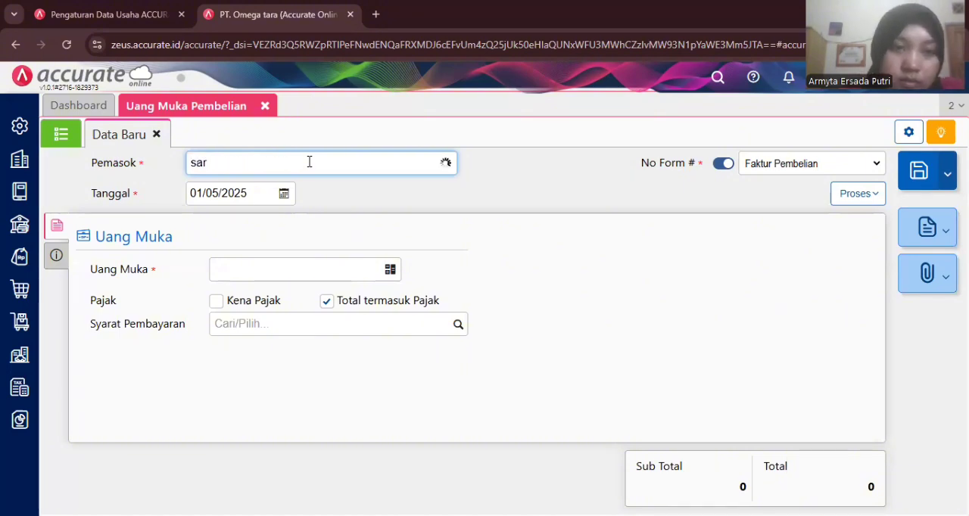
click(308, 200)
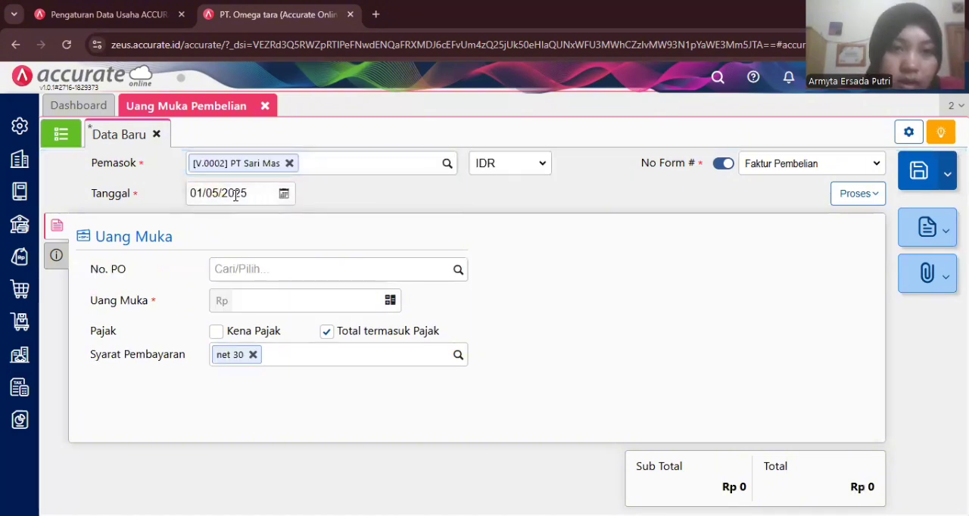
- Set the date (Tanggal) of the PT Sari Mas down payment to 10/01/2023
click(236, 195)
key(BackSpace)
text(10/01/20)
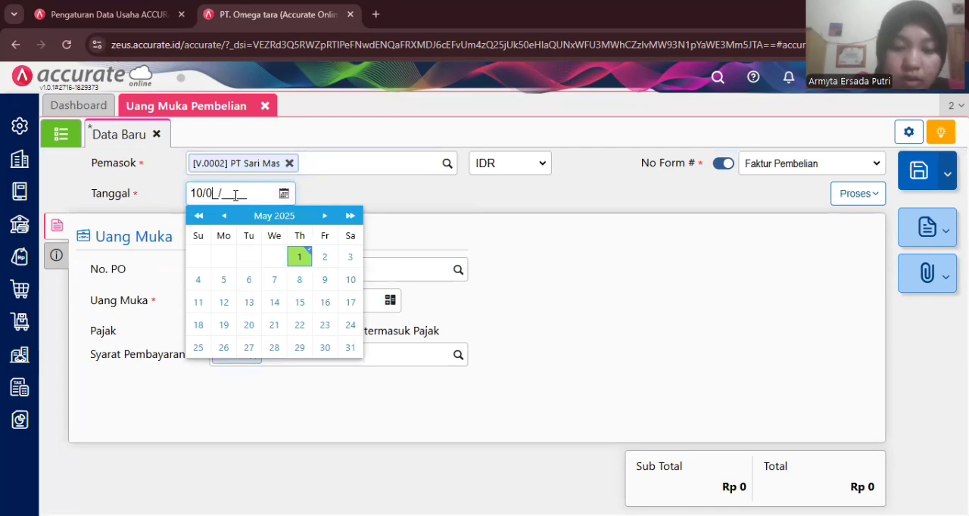
text(23)
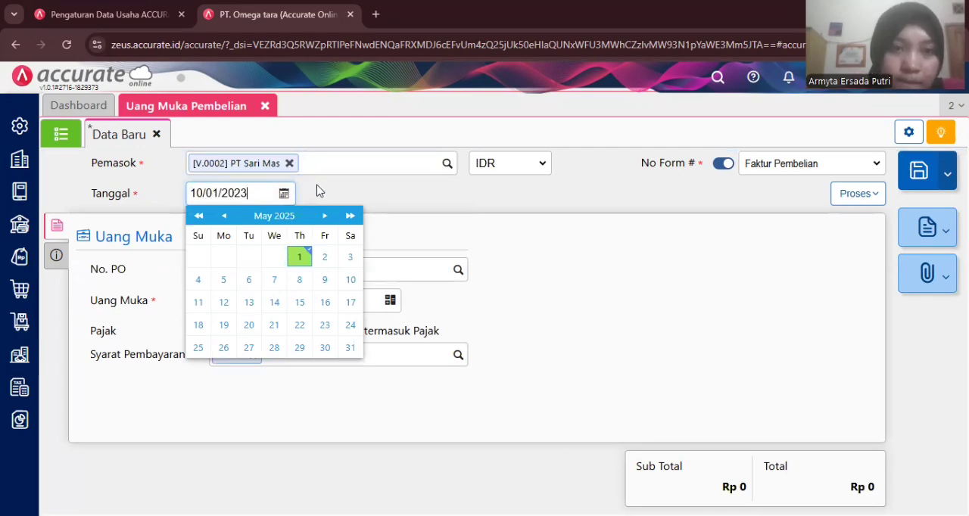
click(450, 222)
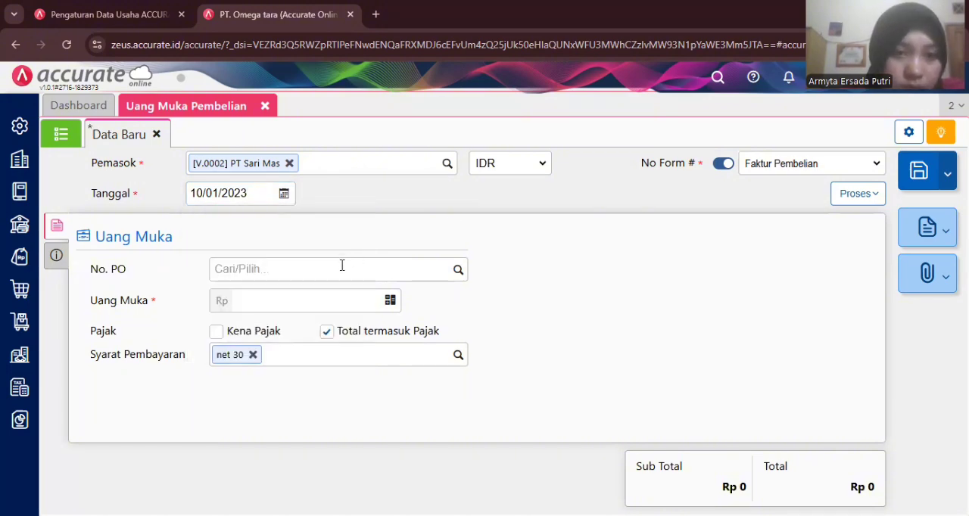
- Set the down payment (Uang Muka) to 7.500.000 and make it taxable (Kena Pajak) with PPN Pajak Pertambahan Nilai 11%
click(290, 302)
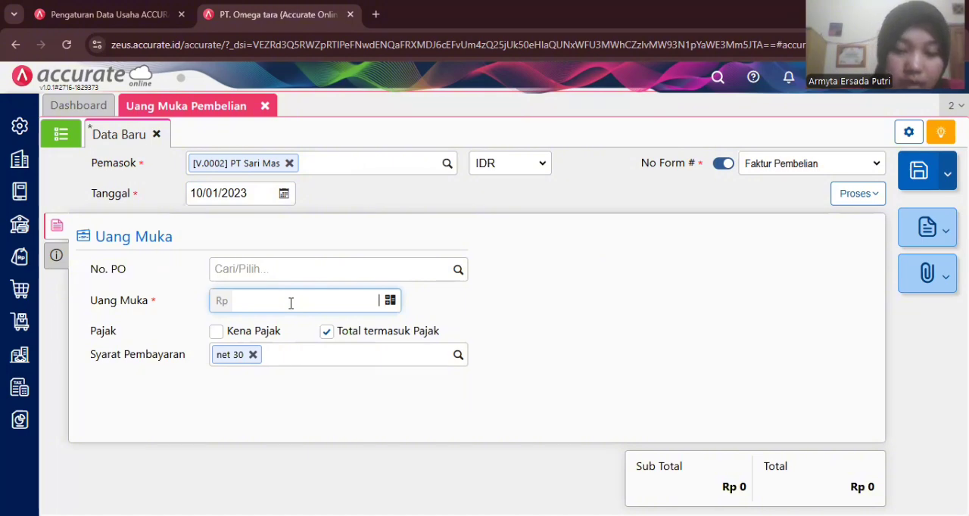
text(7.500.000)
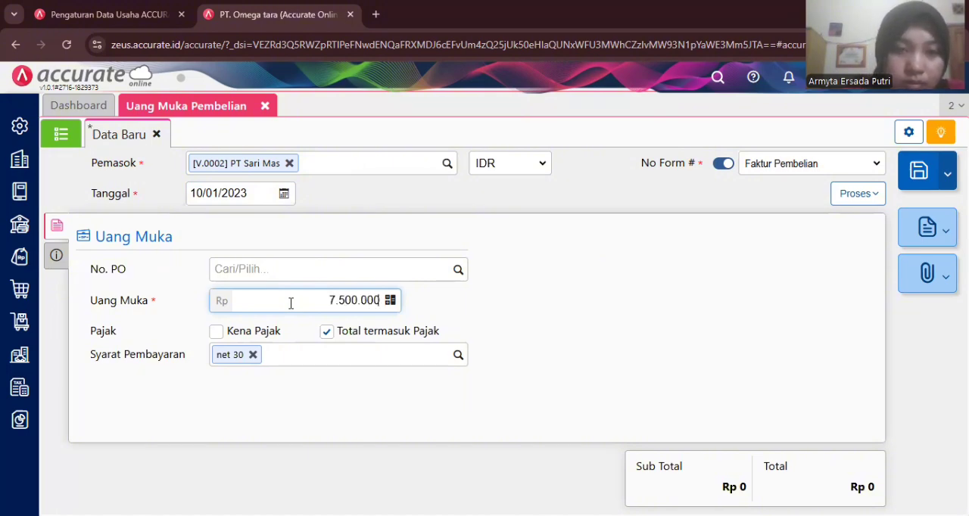
click(216, 333)
click(217, 333)
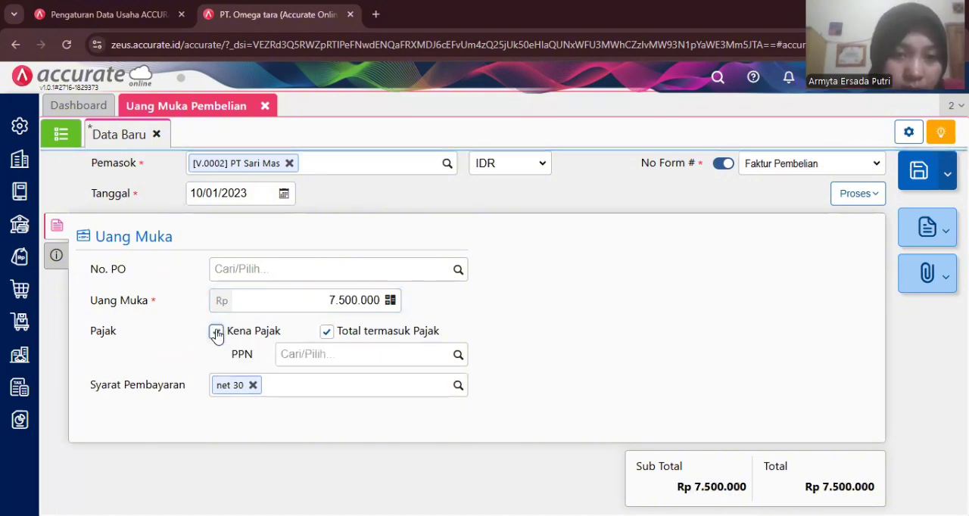
click(456, 356)
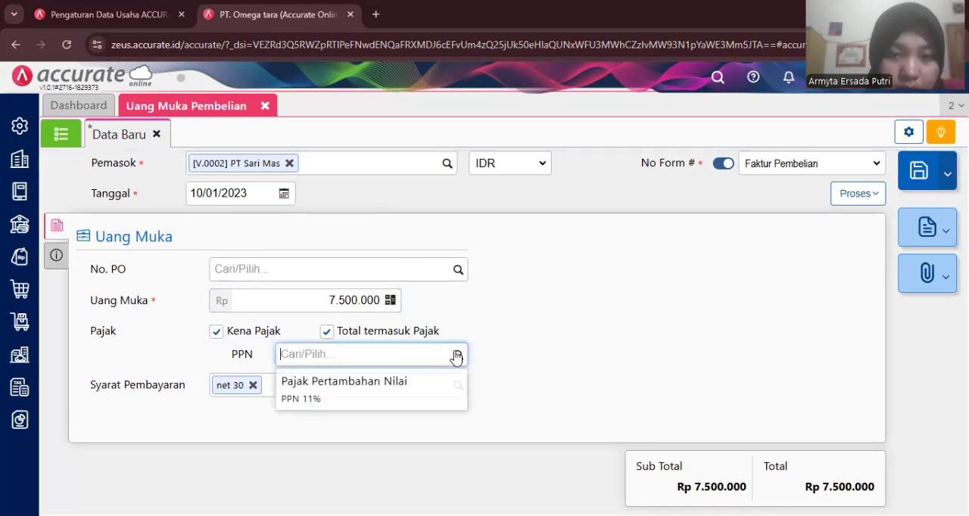
click(374, 404)
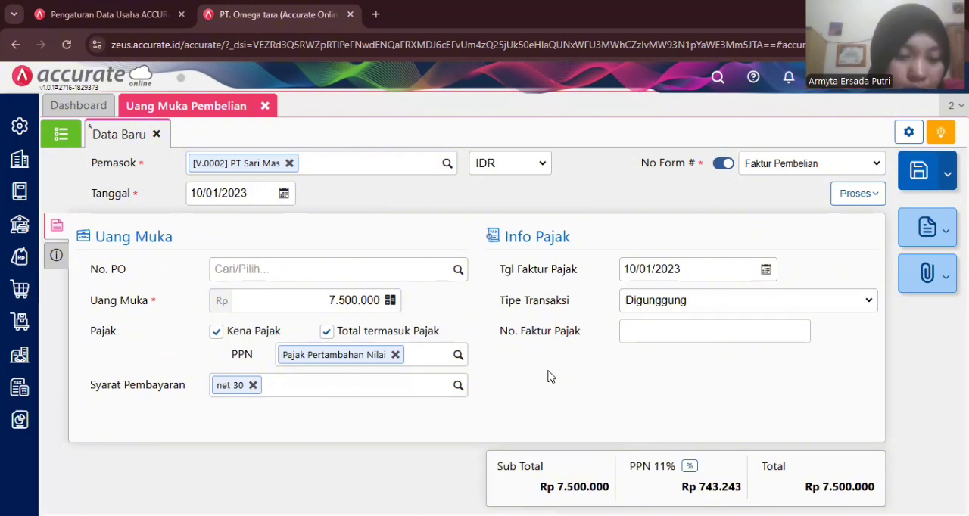
- Enter DP/2323 as the tax invoice number (No. Faktur Pajak)
click(630, 330)
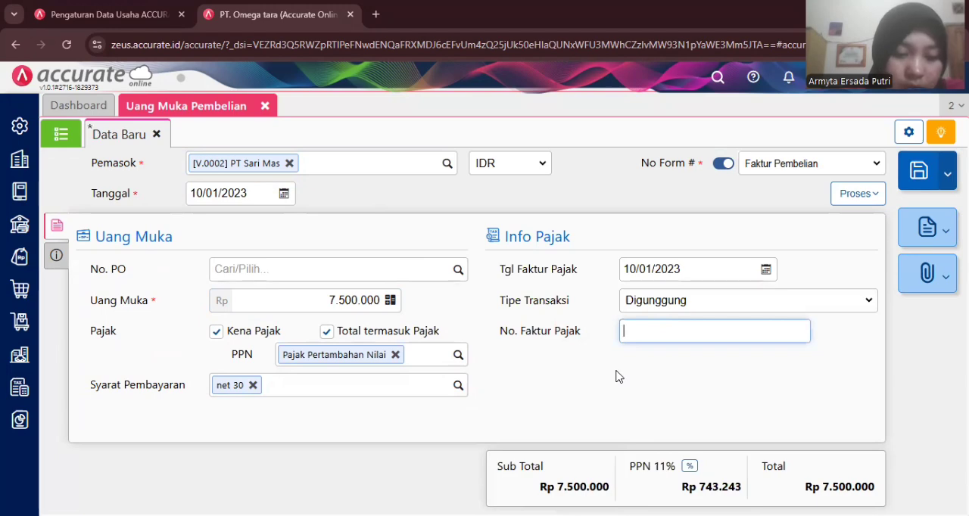
text(DP/2323)
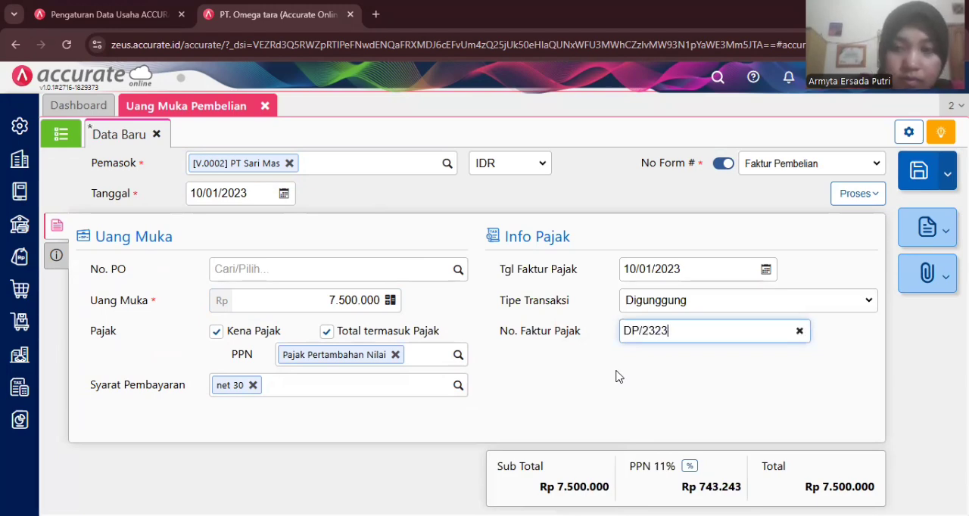
click(569, 381)
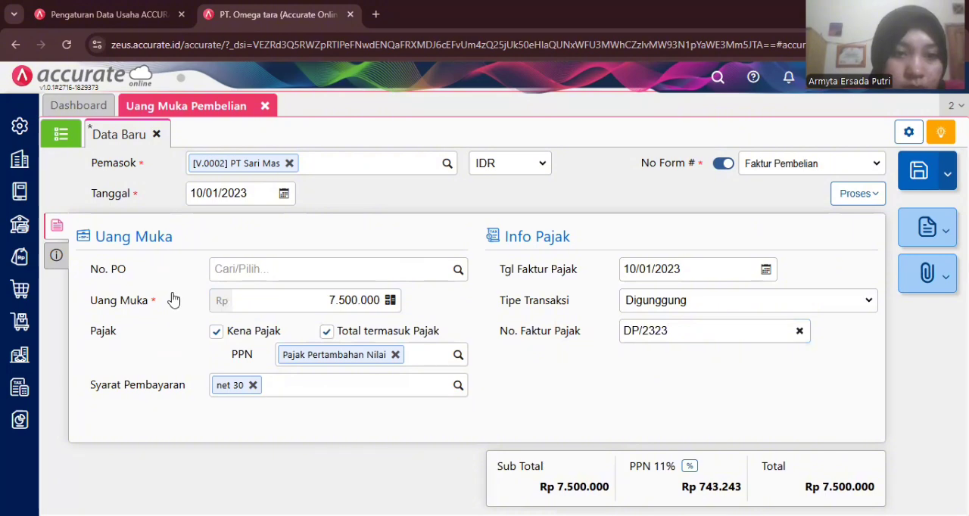
- Enter DP/2323 as the invoice number (No Faktur) in the additional info and clear the tax invoice number (No. Faktur Pajak)
click(57, 256)
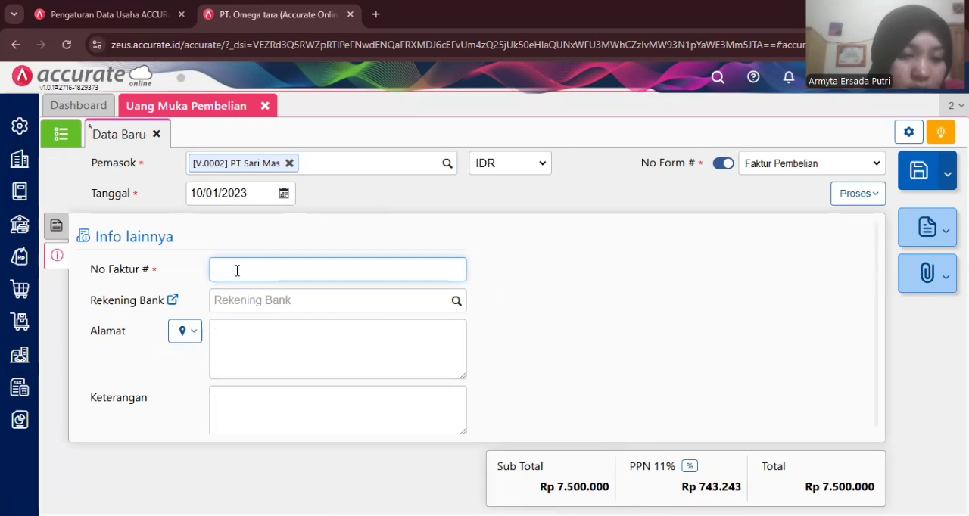
text(DP)
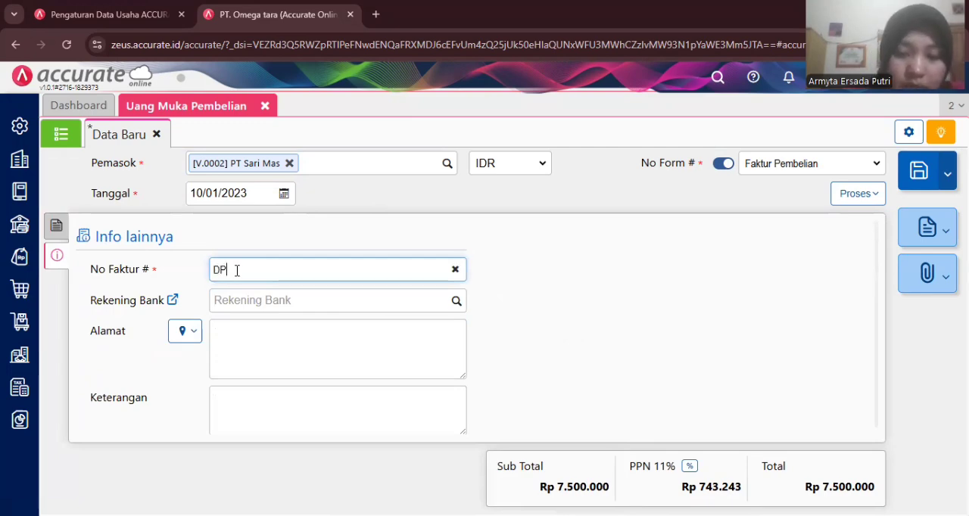
text(/)
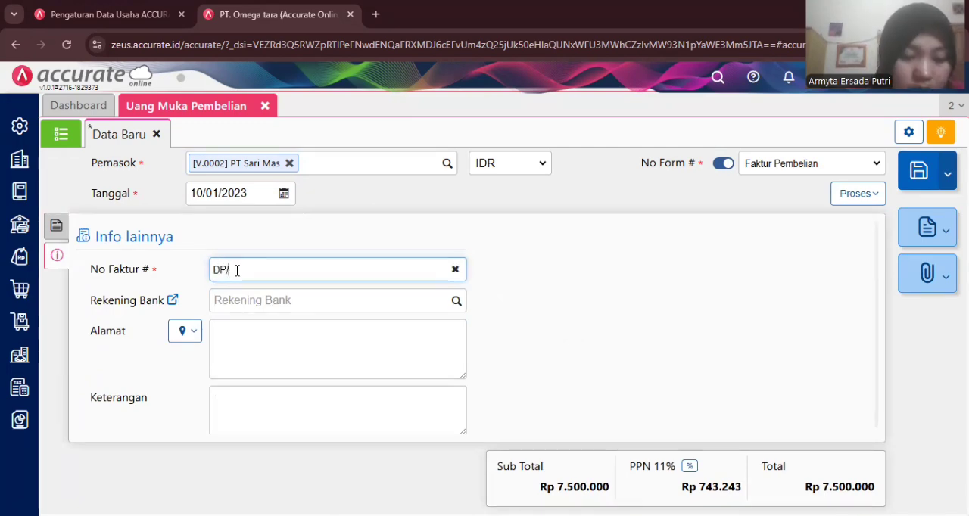
text(2023)
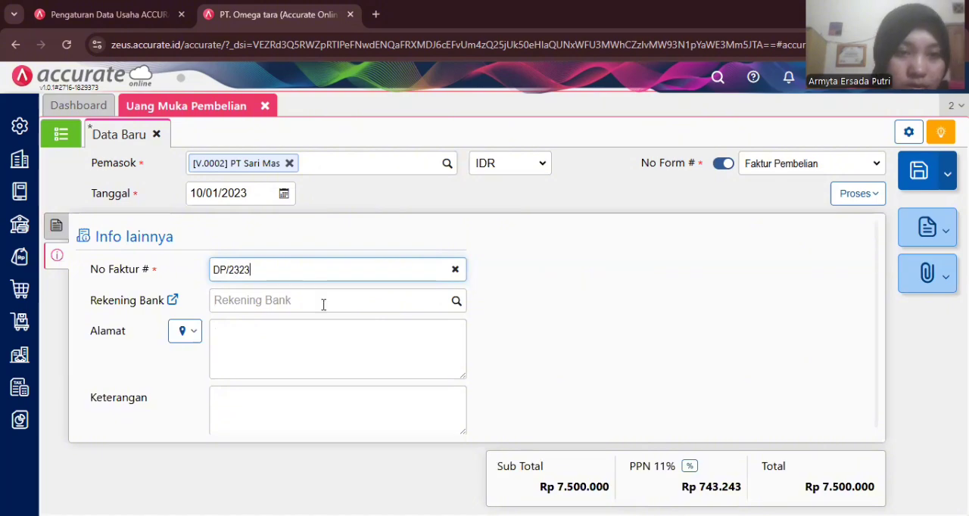
click(456, 301)
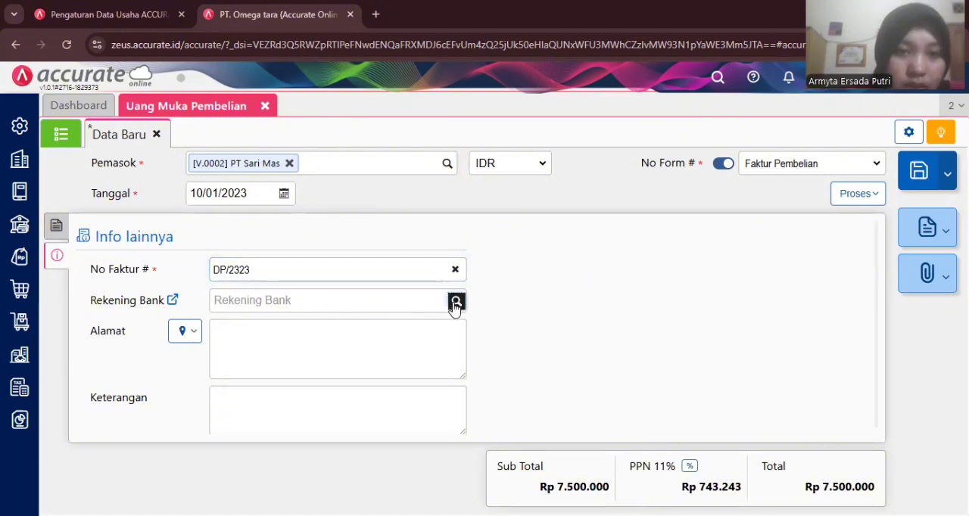
click(500, 304)
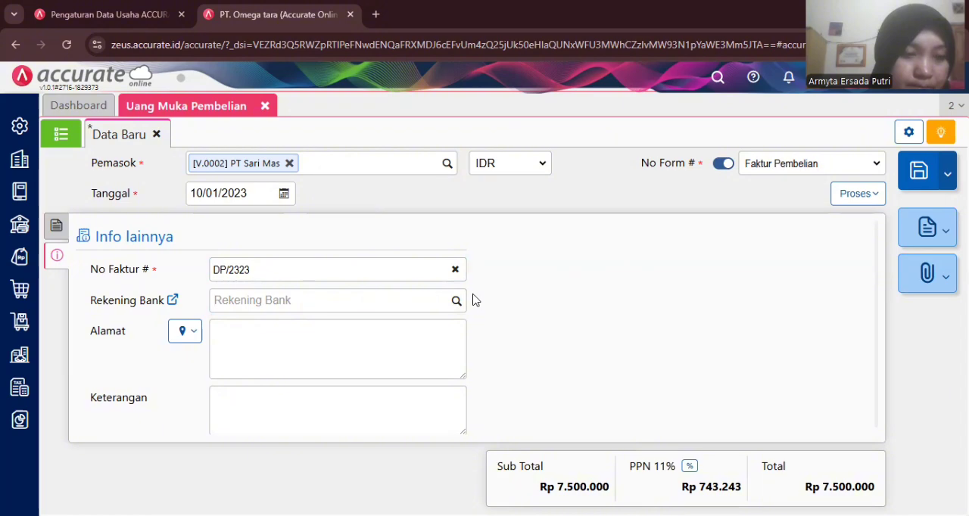
click(56, 225)
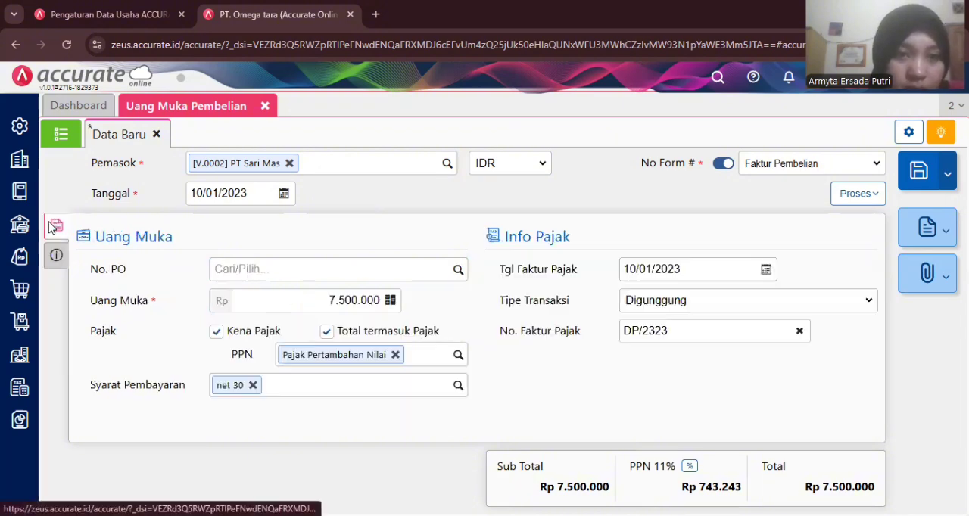
click(799, 331)
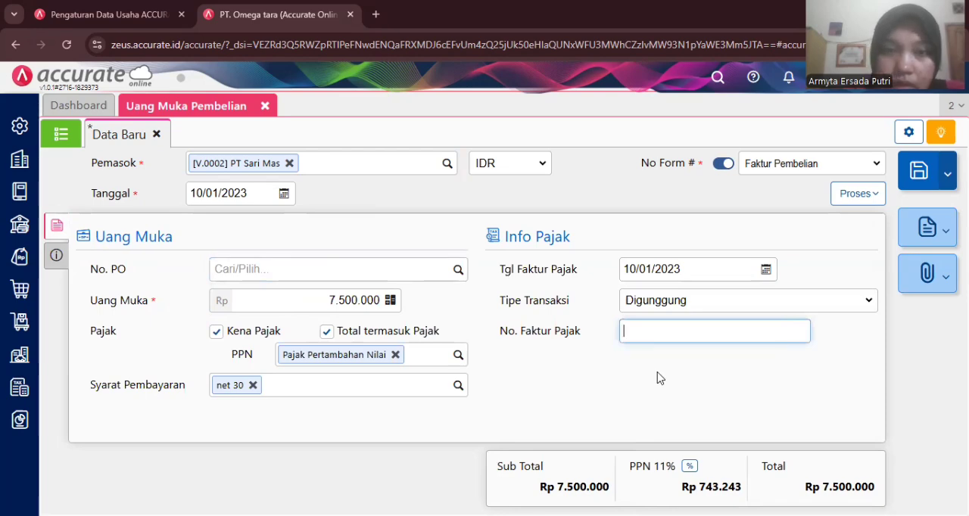
- Process the down payment into a purchase payment (Pembayaran Pembelian) and choose Bank Mandiri IDR as the bank
click(853, 193)
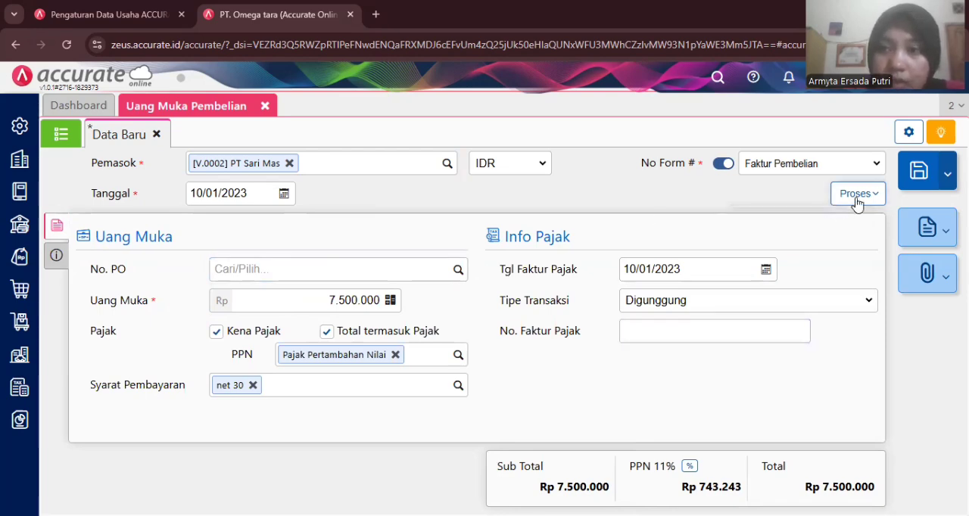
click(834, 222)
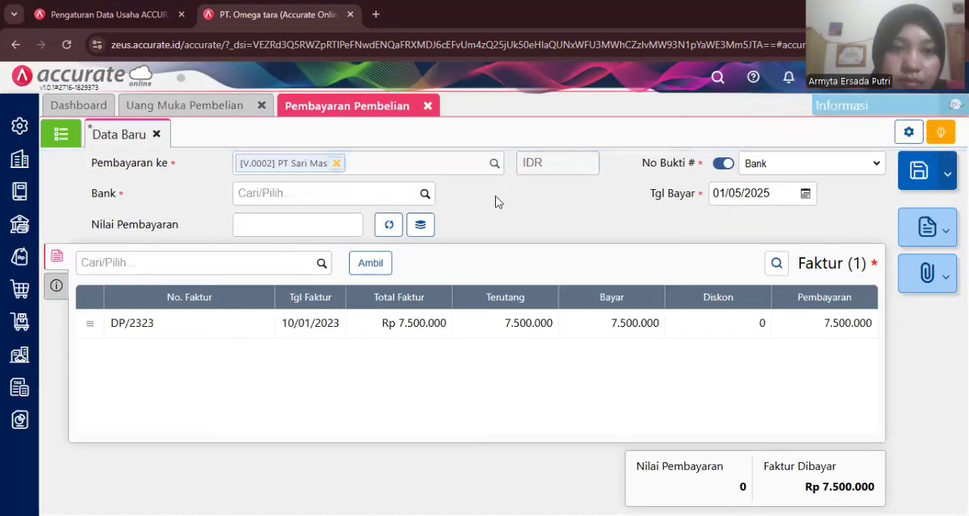
click(377, 203)
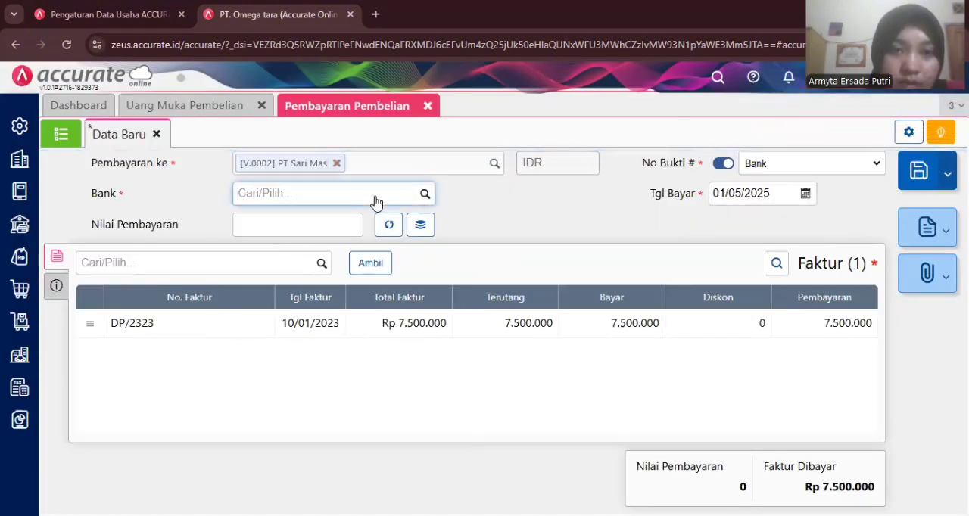
click(425, 195)
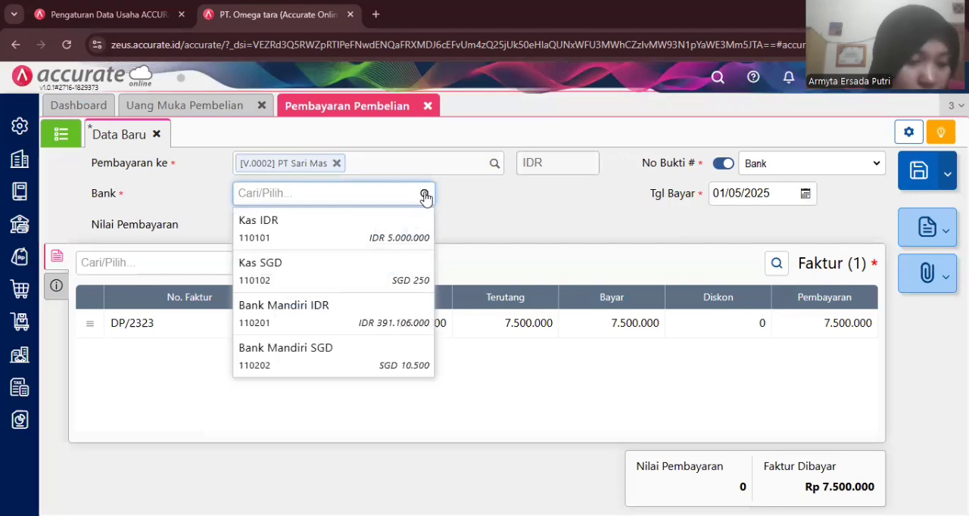
click(297, 303)
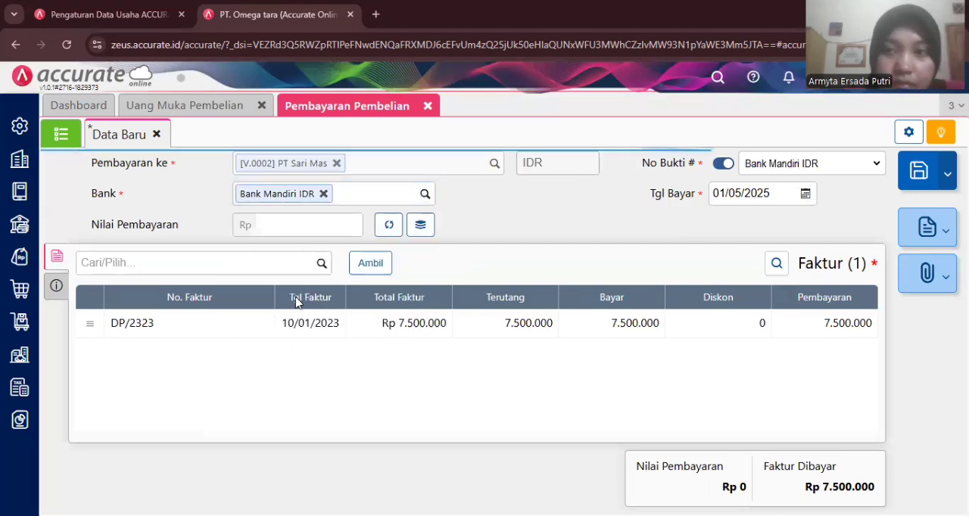
- Set the payment date (Tgl Bayar) to 10/01/2023 and fill the payment value (Nilai Pembayaran) with the invoice's 7.500.000
click(760, 194)
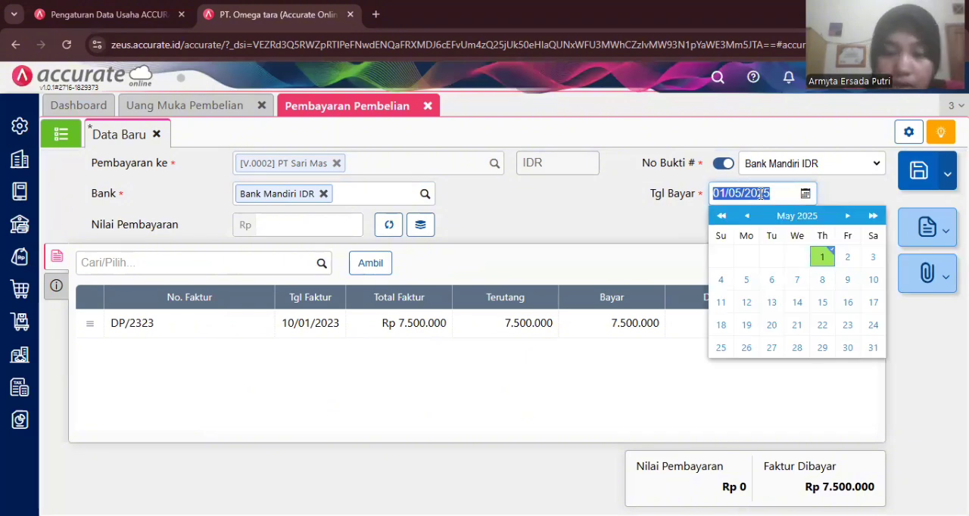
key(BackSpace)
text(100)
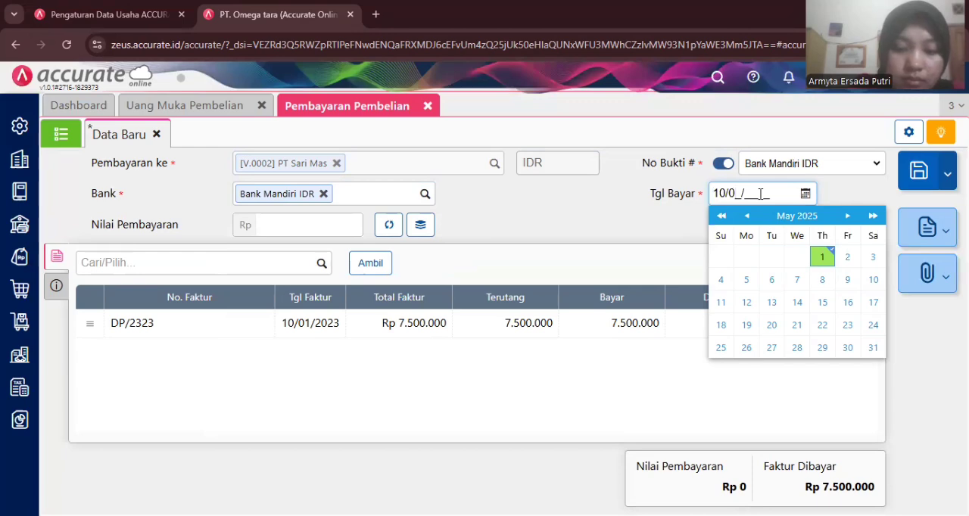
text(11)
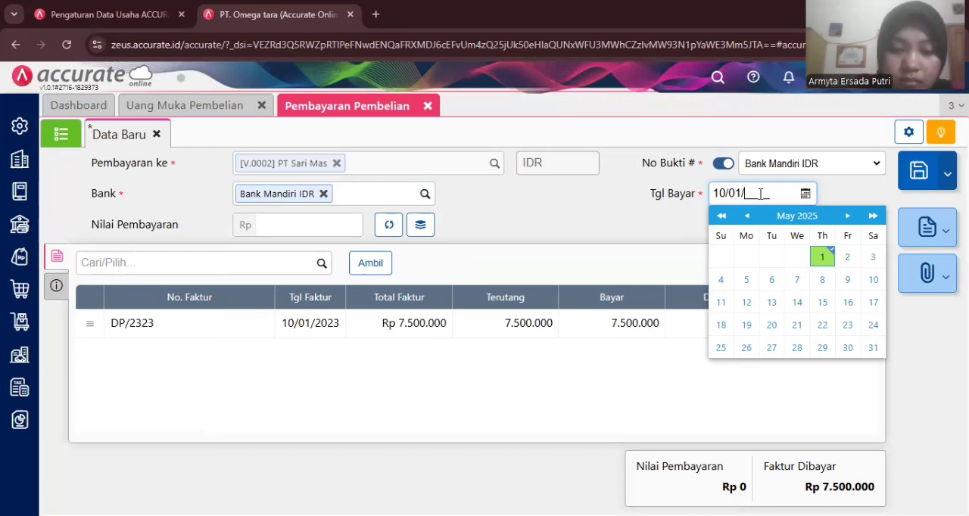
text(2023)
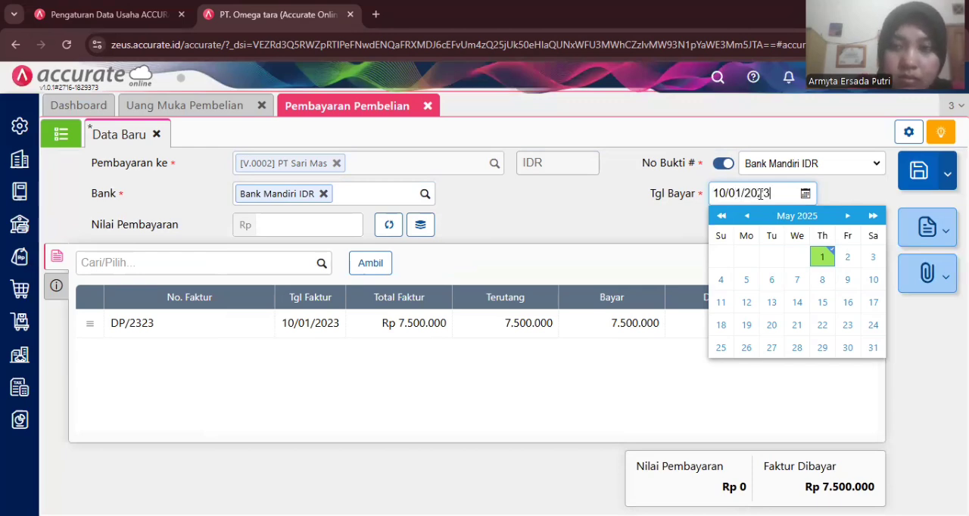
click(654, 224)
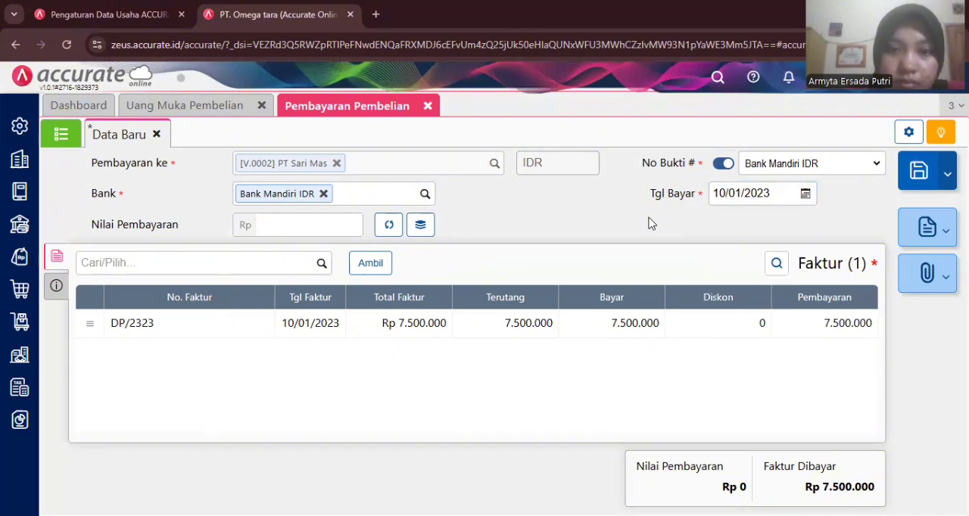
click(389, 224)
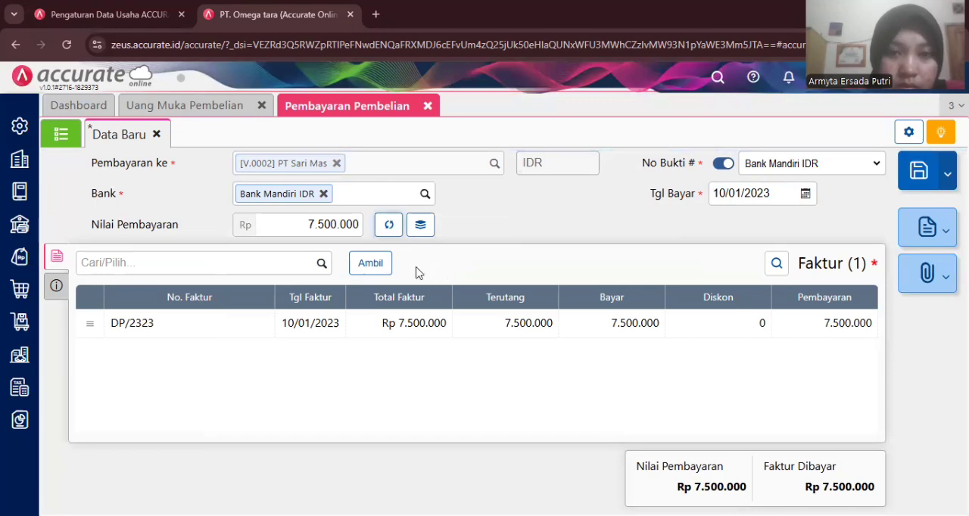
- Set the payment method (Metode Bayar) to Transfer Bank and save the purchase payment
click(56, 287)
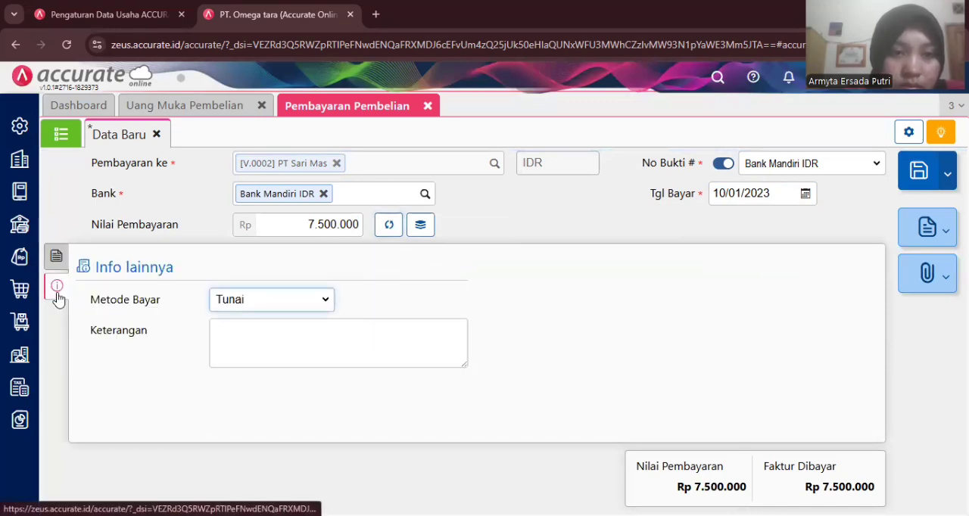
click(326, 303)
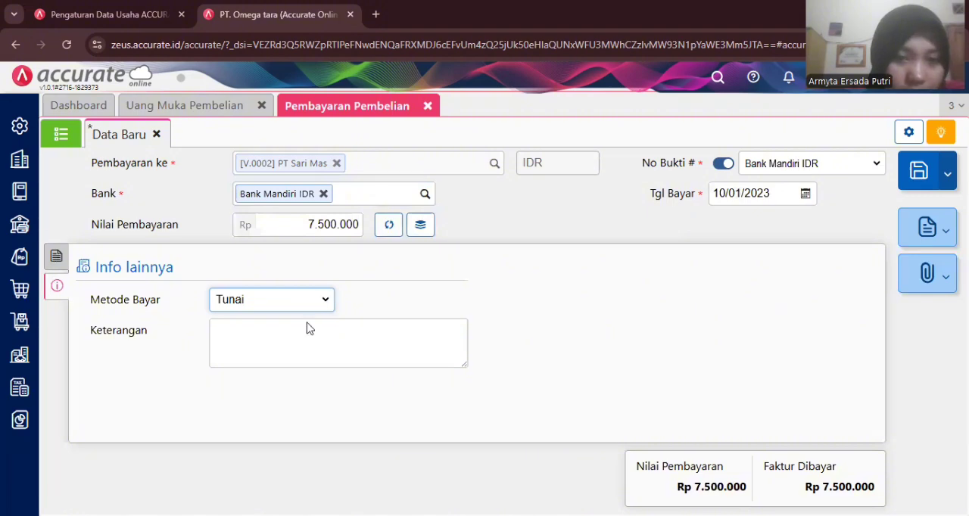
click(287, 357)
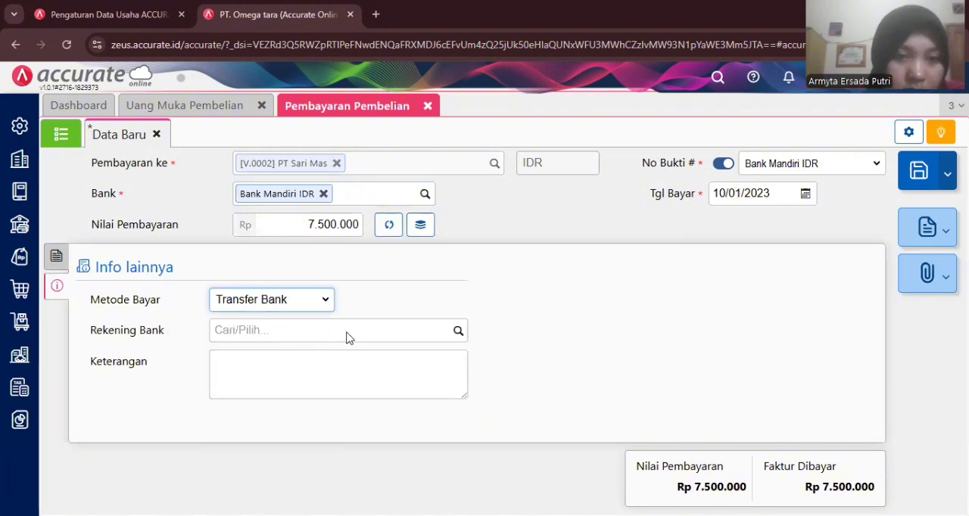
click(458, 331)
click(510, 330)
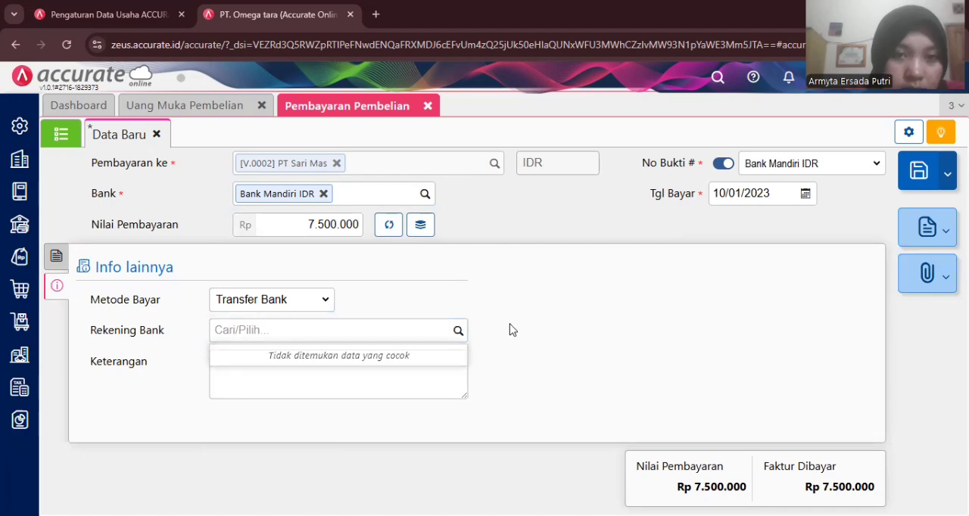
click(918, 173)
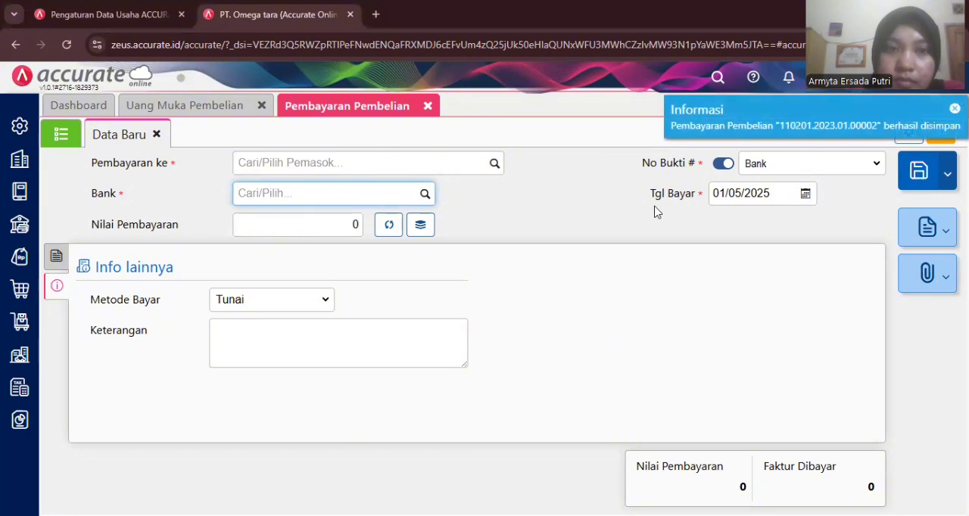
- Review the saved purchase payments list, and close the purchase payment (Pembayaran Pembelian) and down payment (Uang Muka Pembelian) forms
click(61, 136)
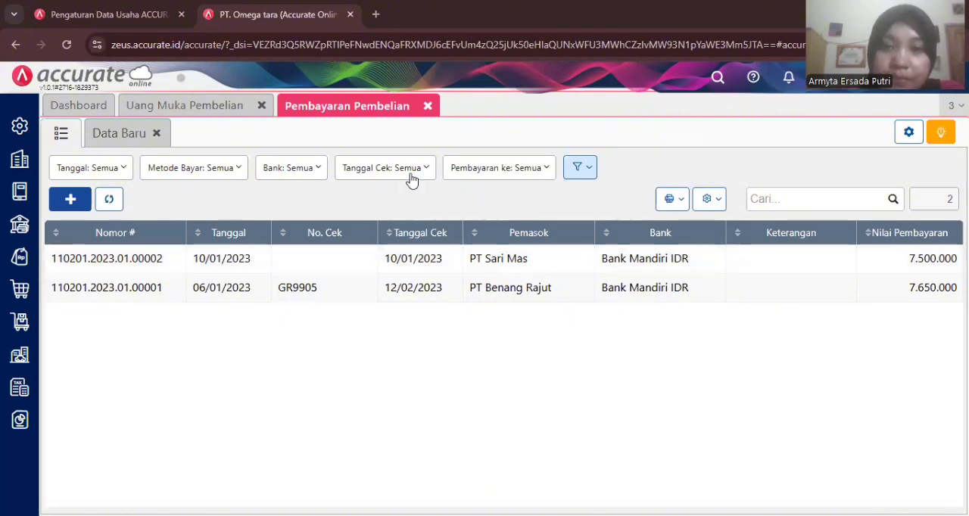
click(428, 106)
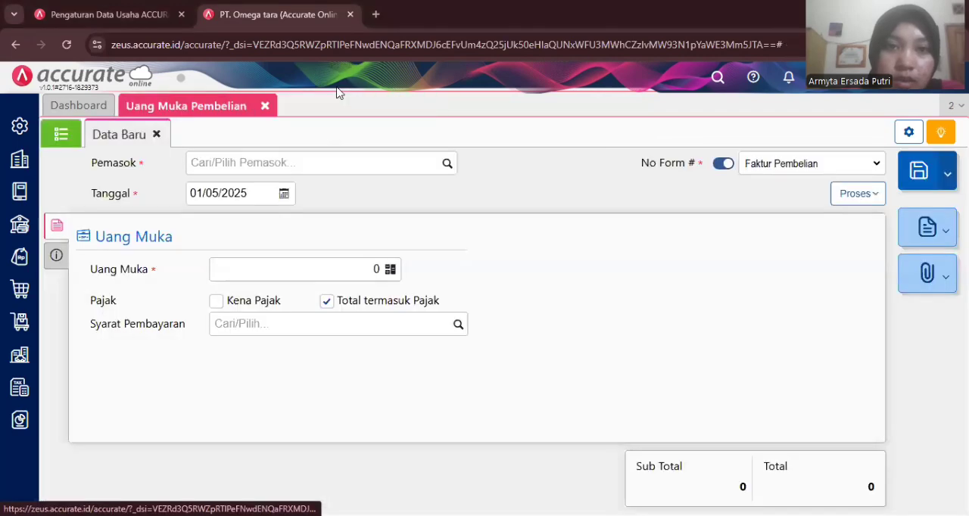
click(264, 109)
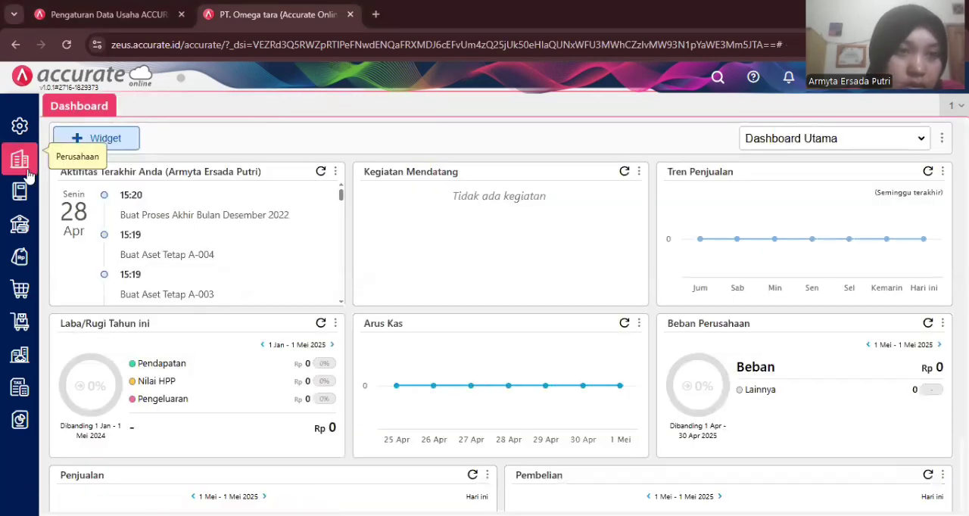
- Open the bank history (Histori Bank) and choose Bank Mandiri IDR as the account
click(21, 225)
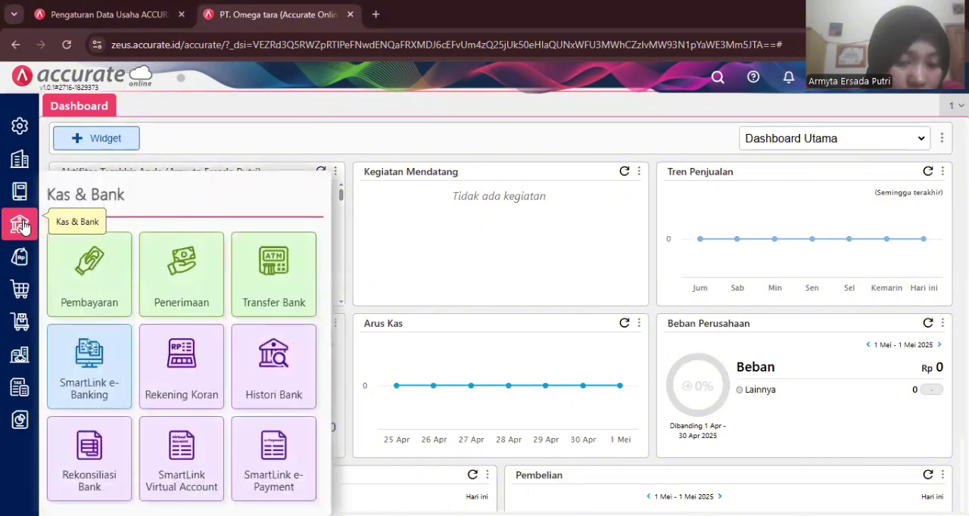
click(277, 370)
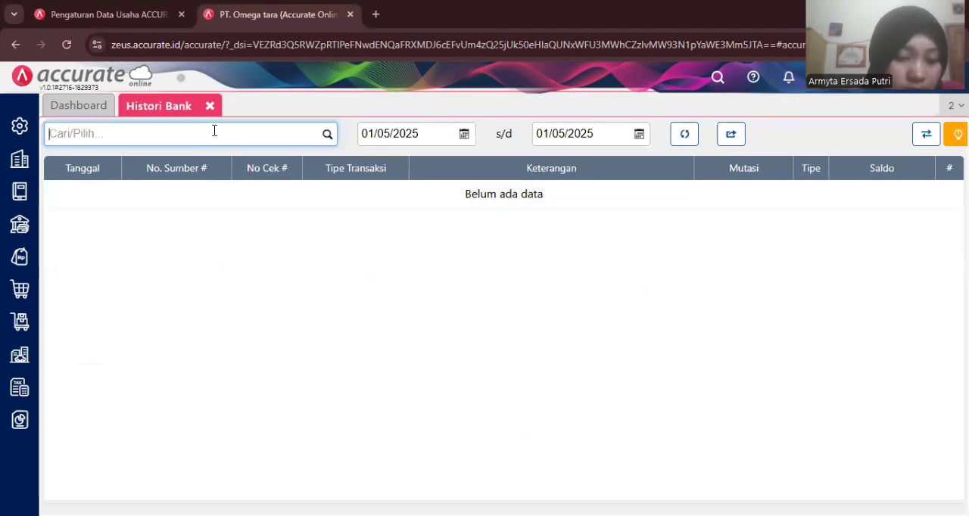
text(m)
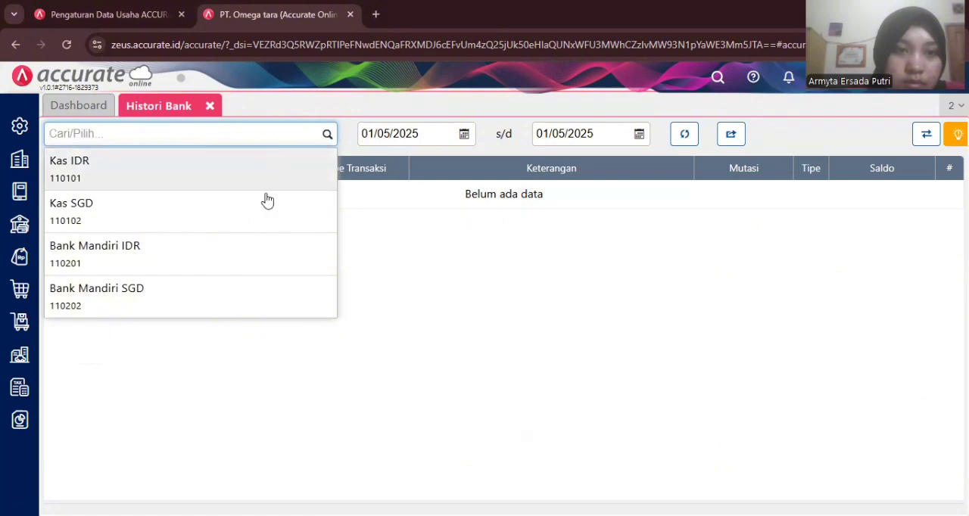
click(236, 247)
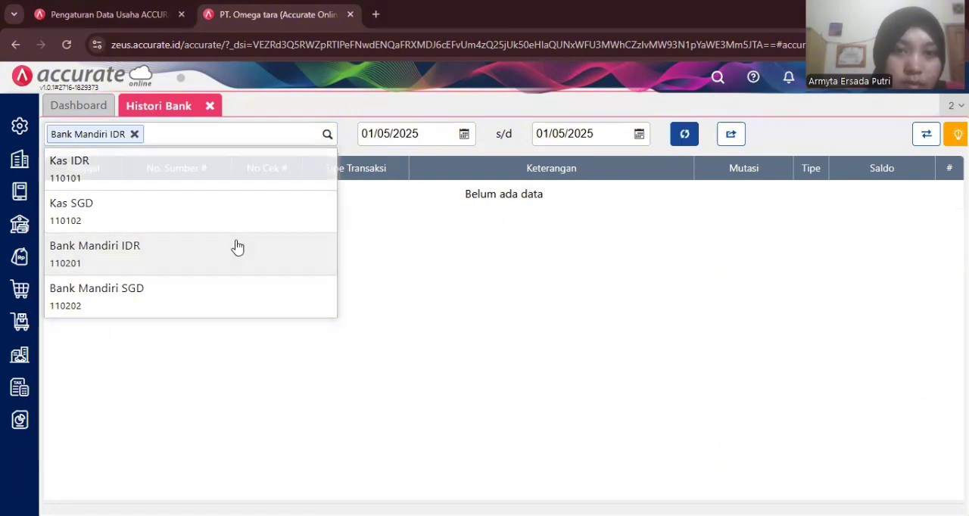
- Display the bank history for the period from 01/01/2023 to 10/01/2023
click(412, 131)
text(01/01/2)
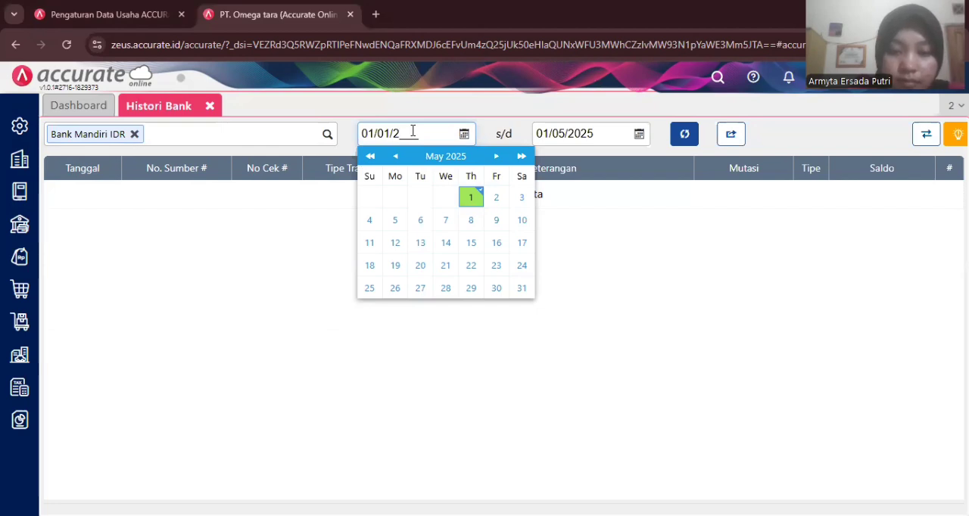
text(023)
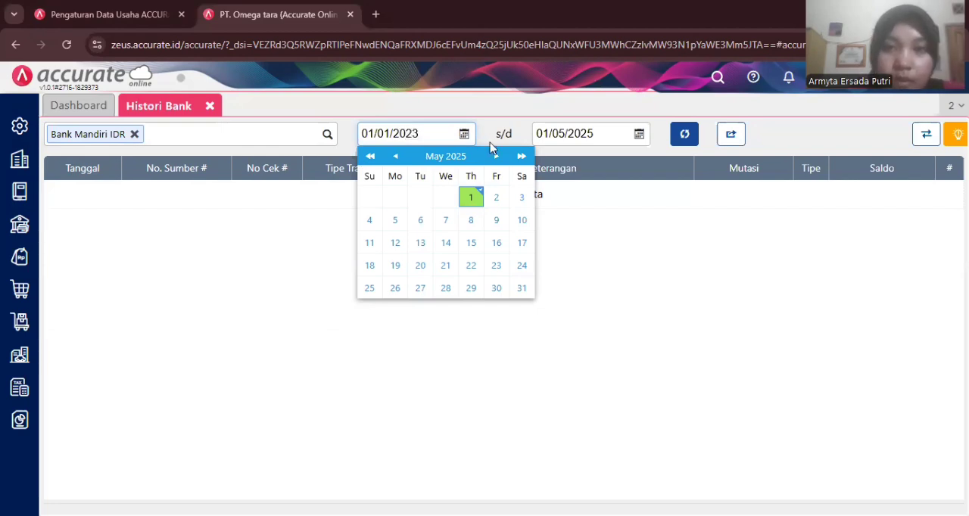
click(568, 136)
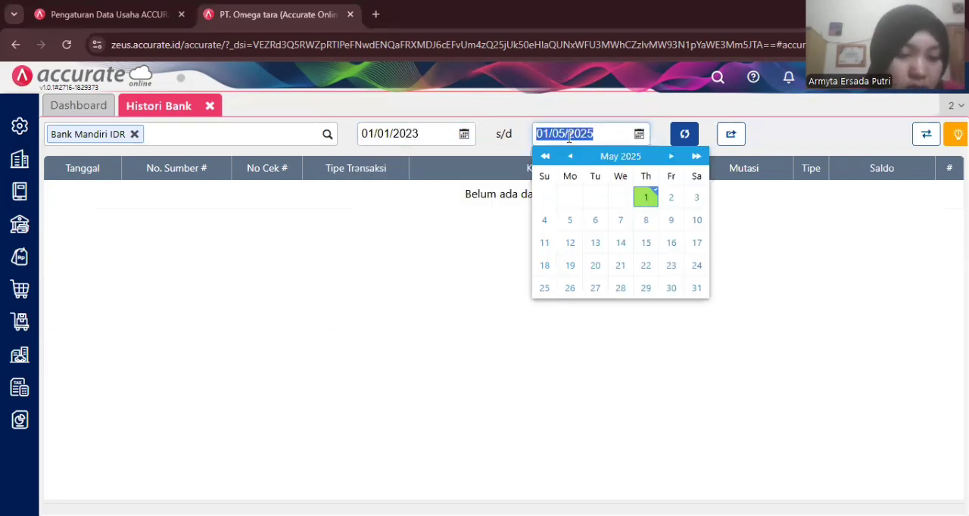
text(10/01/)
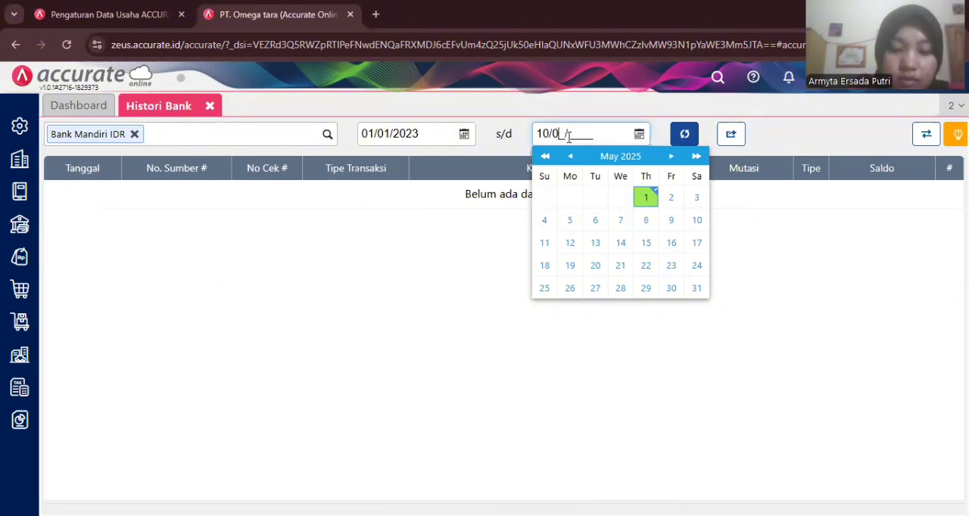
text(2023)
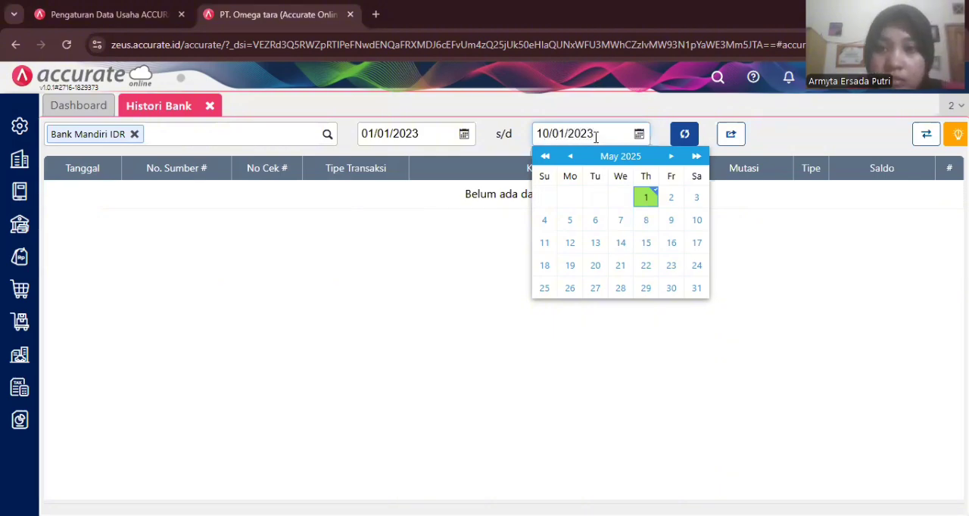
click(685, 137)
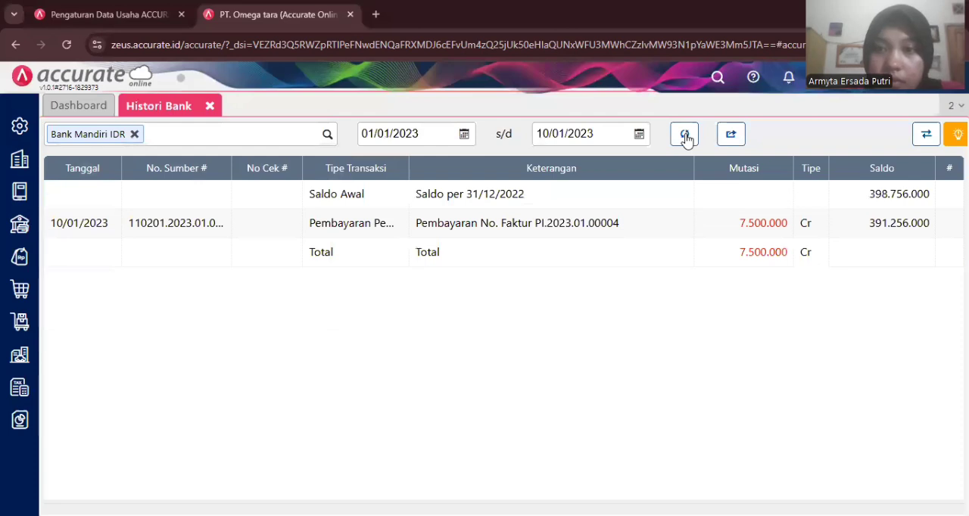